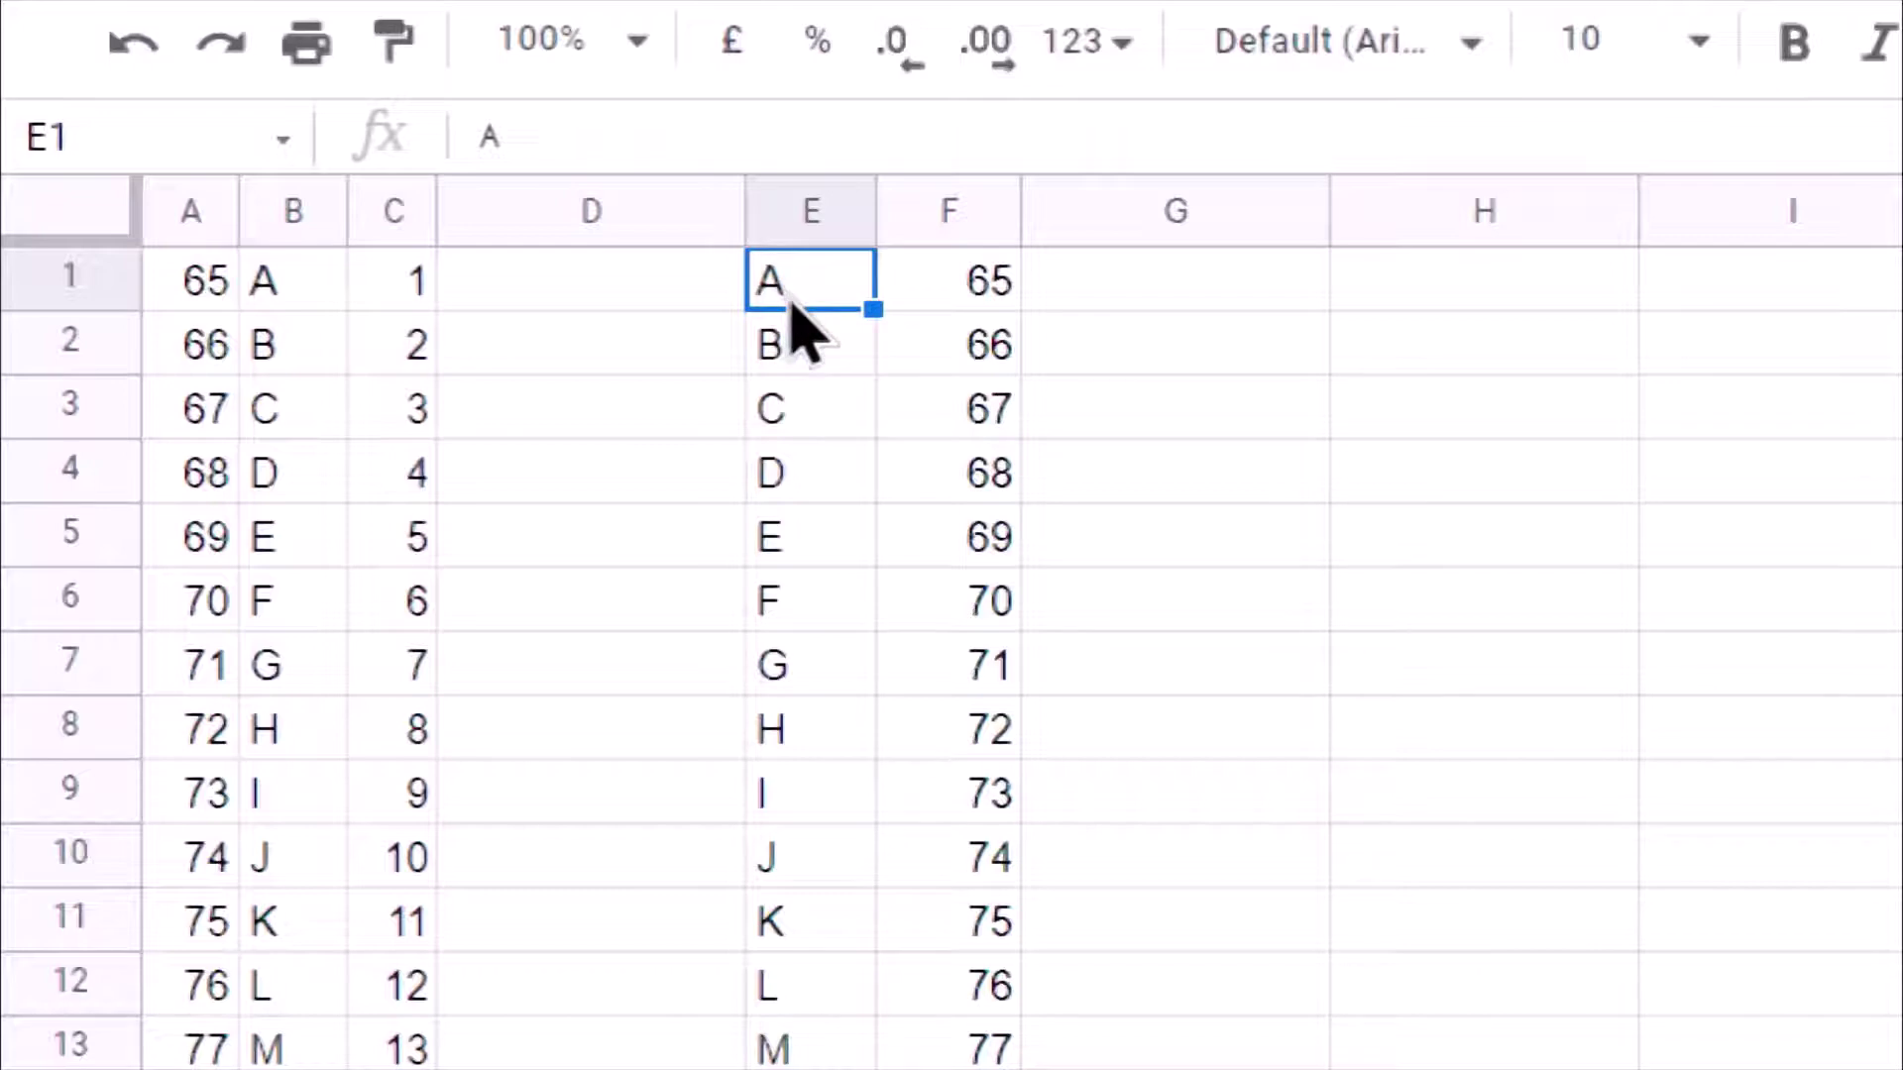
left_click(936, 306)
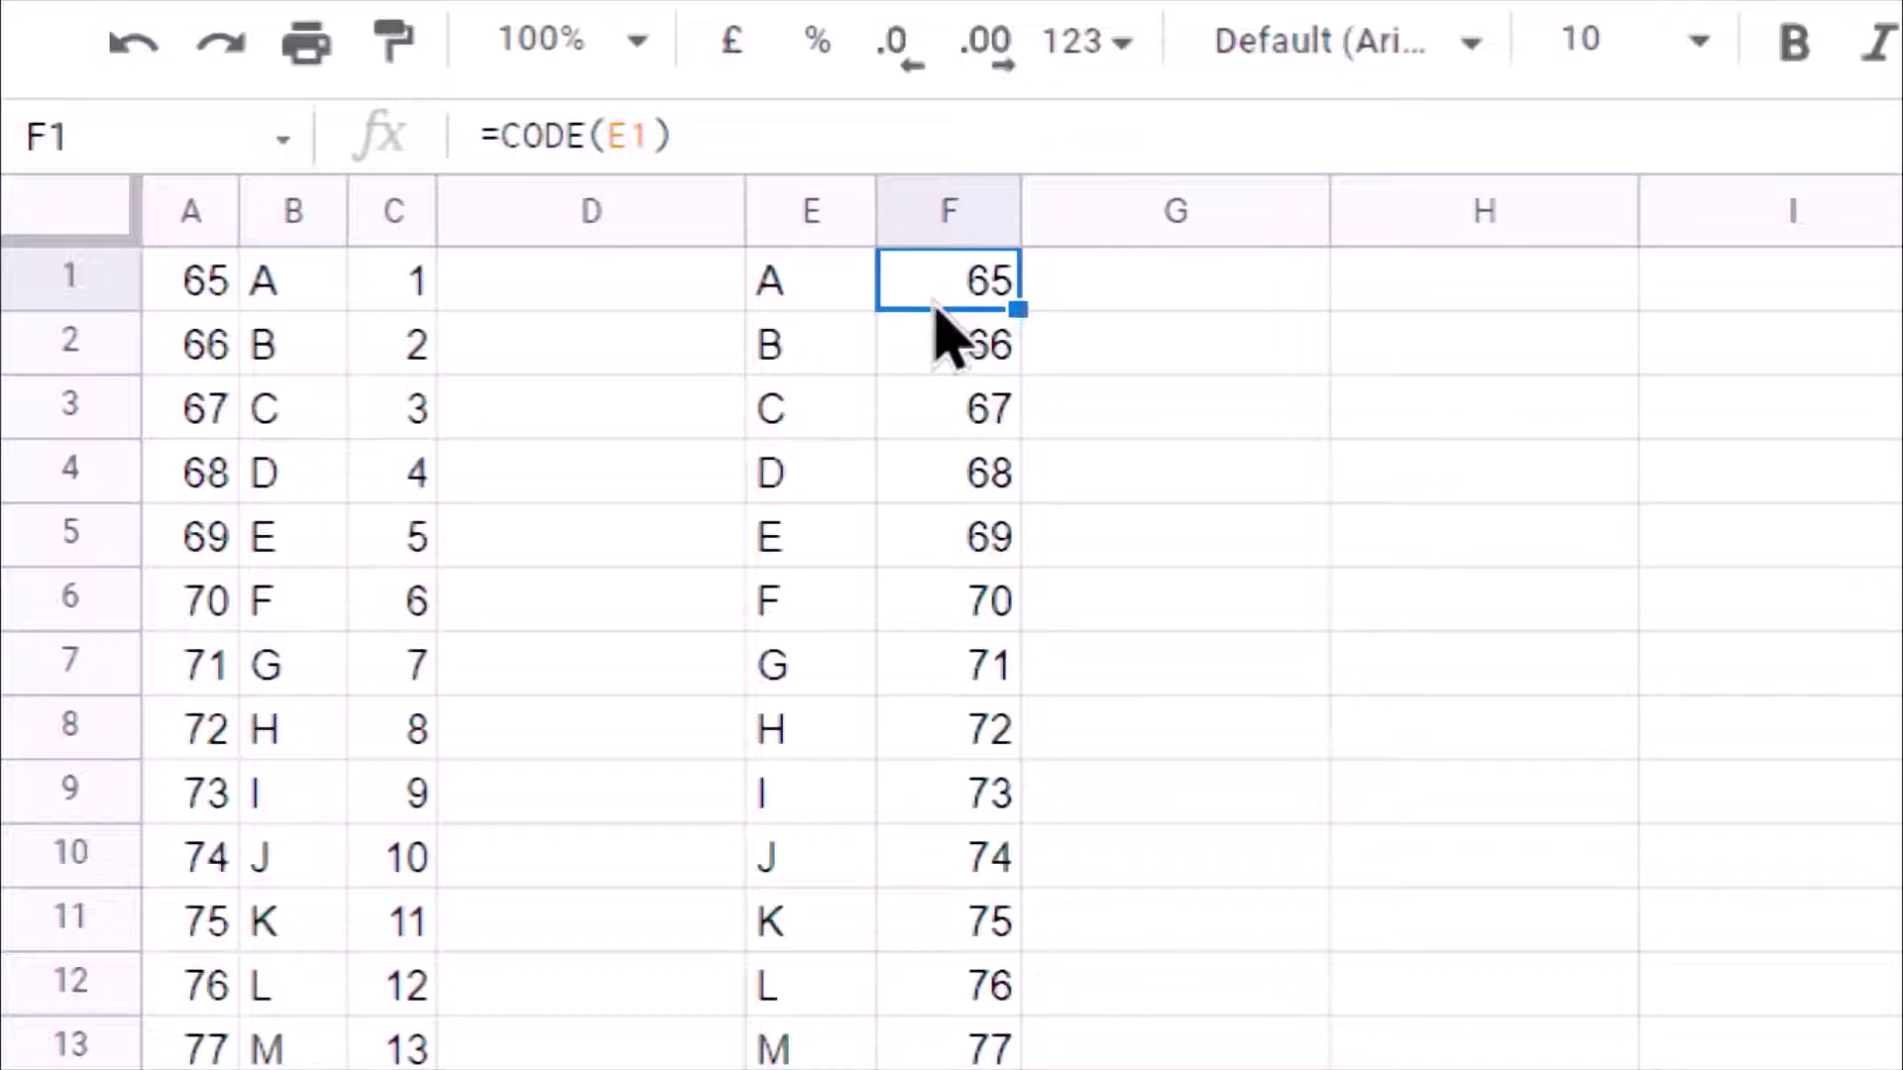
left_click(937, 366)
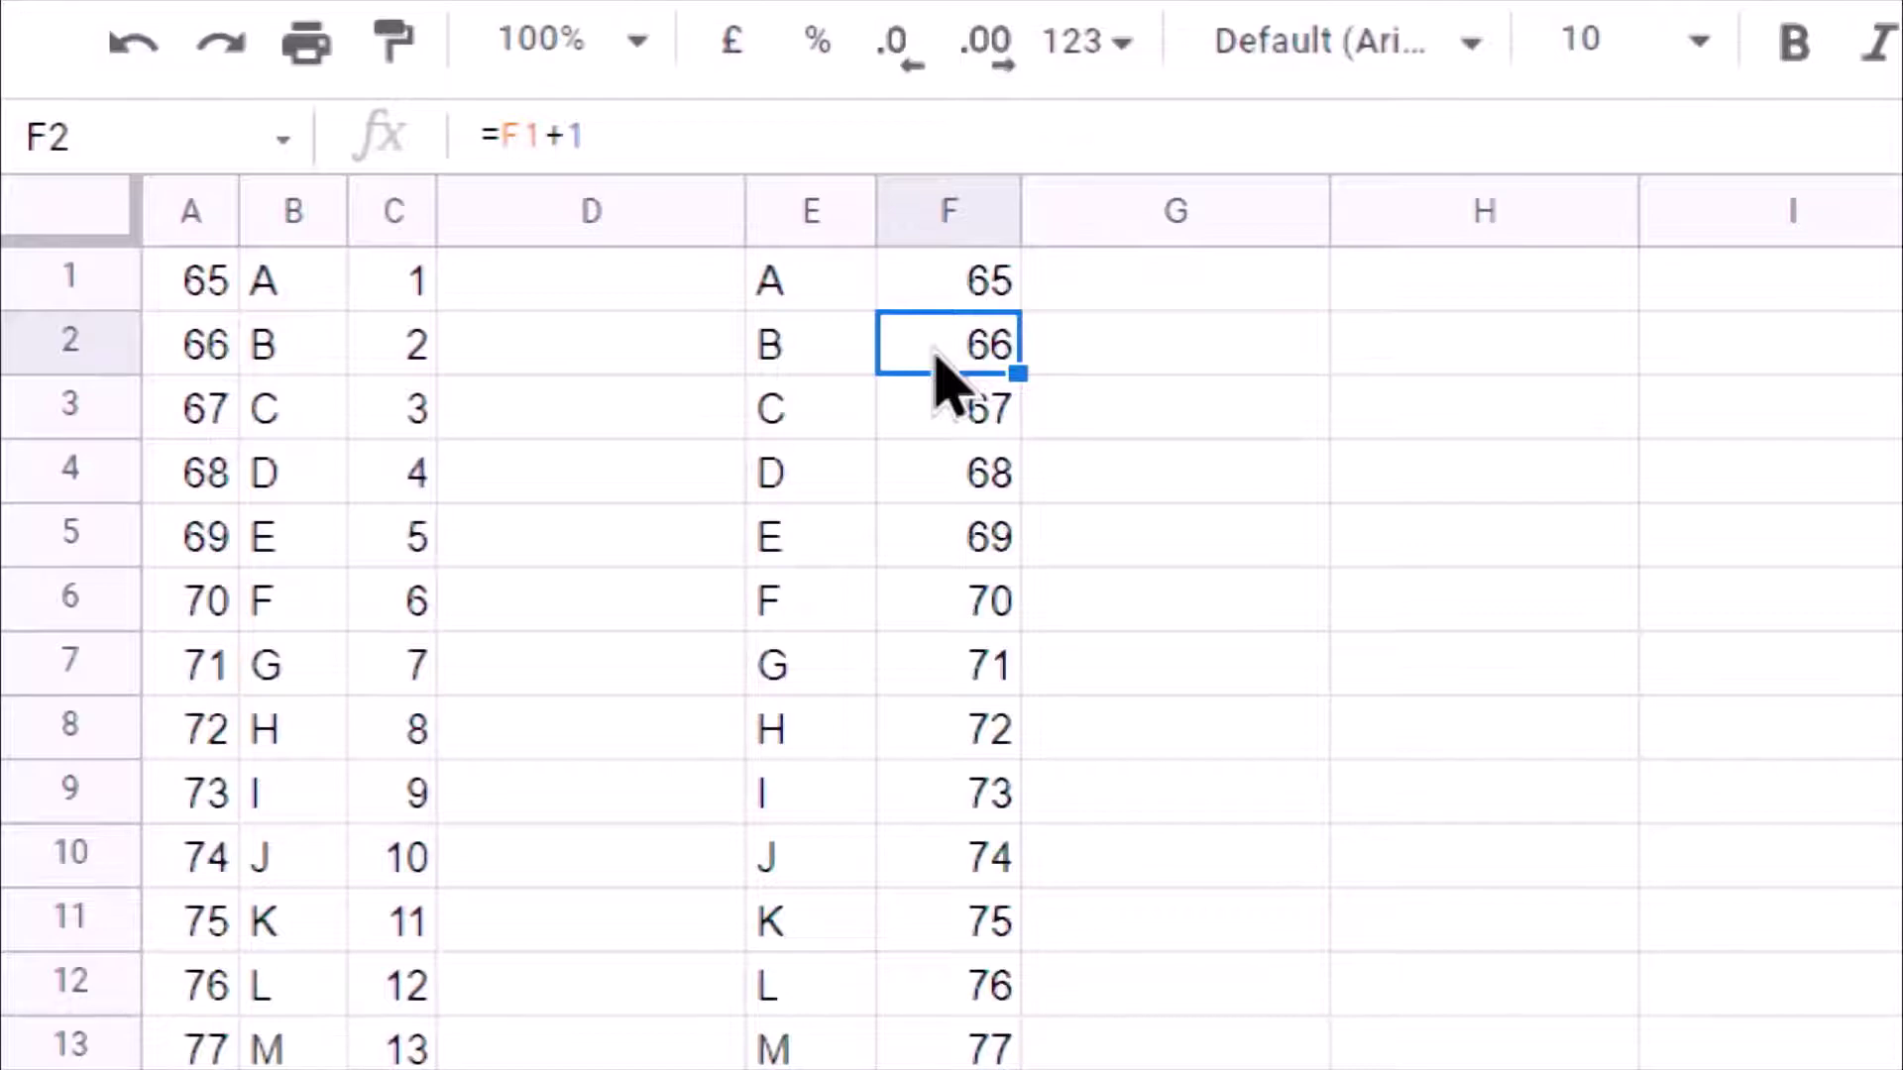
key("Up")
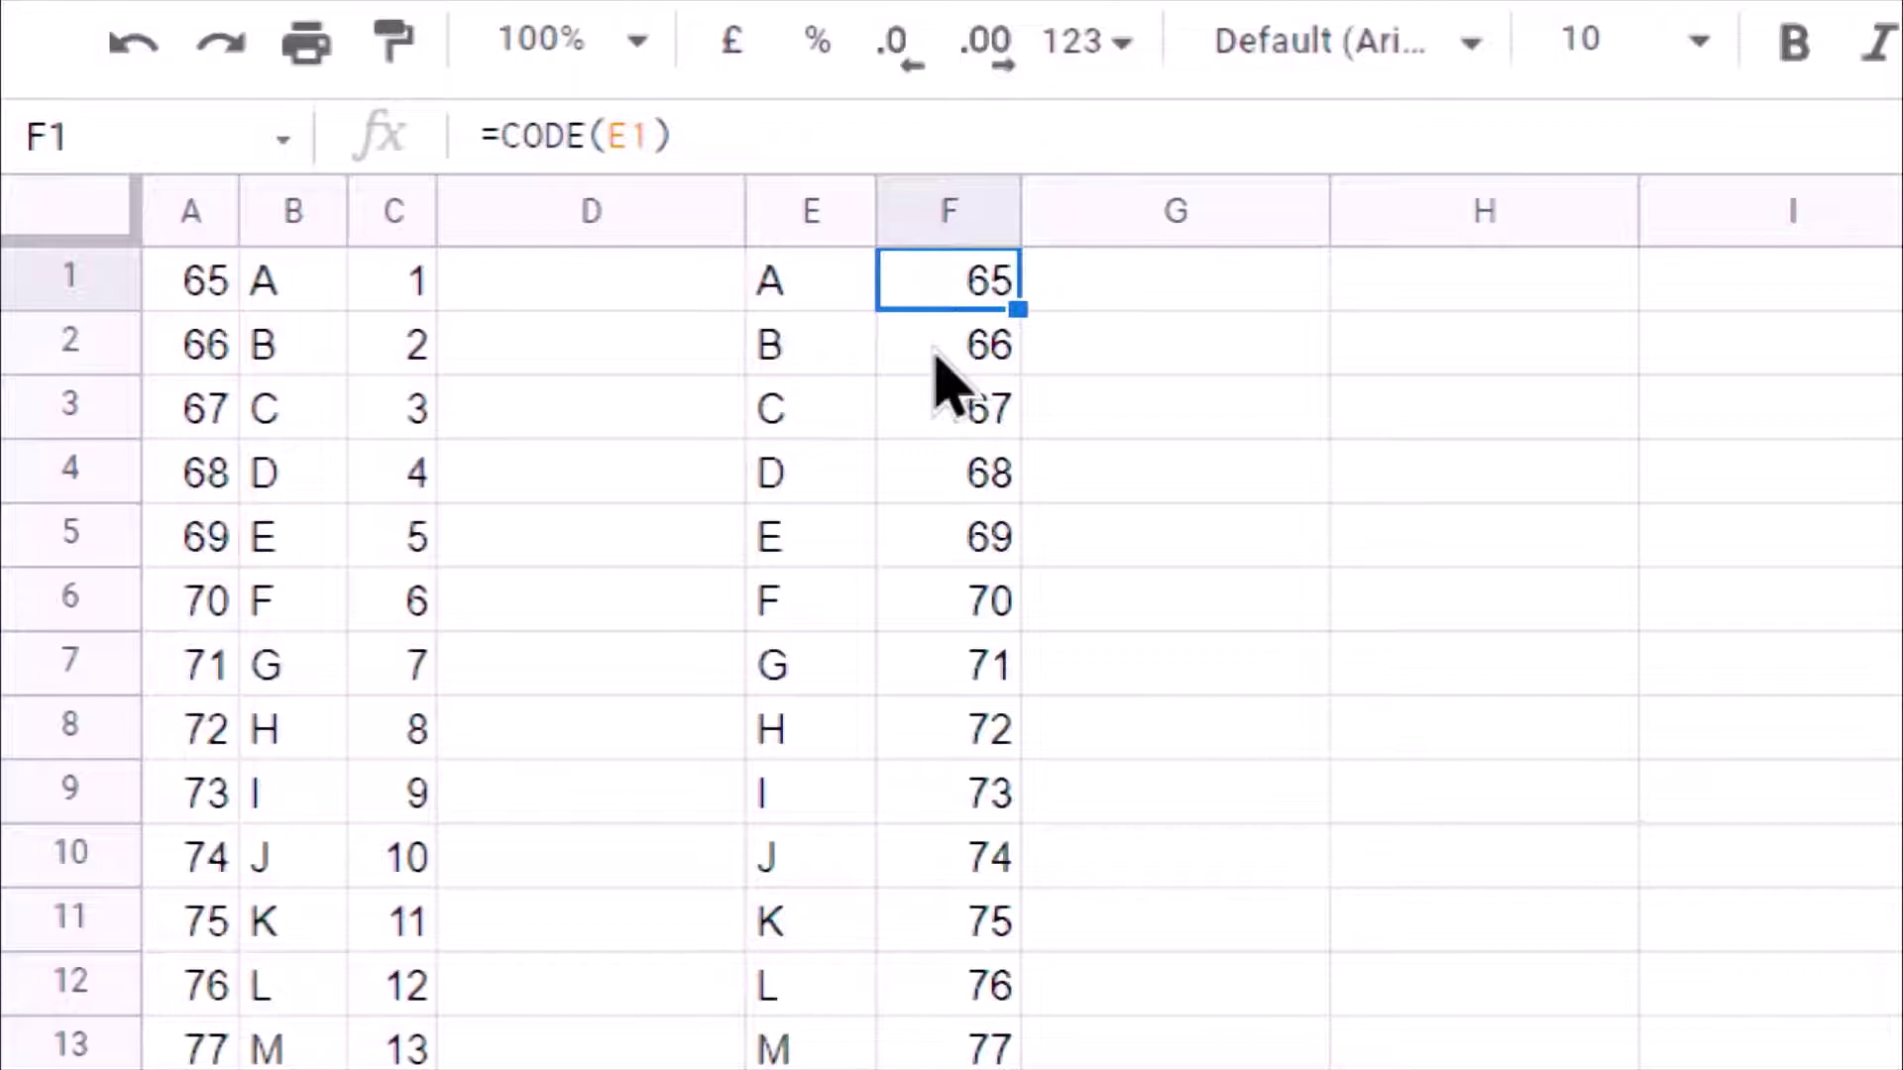
key("Down")
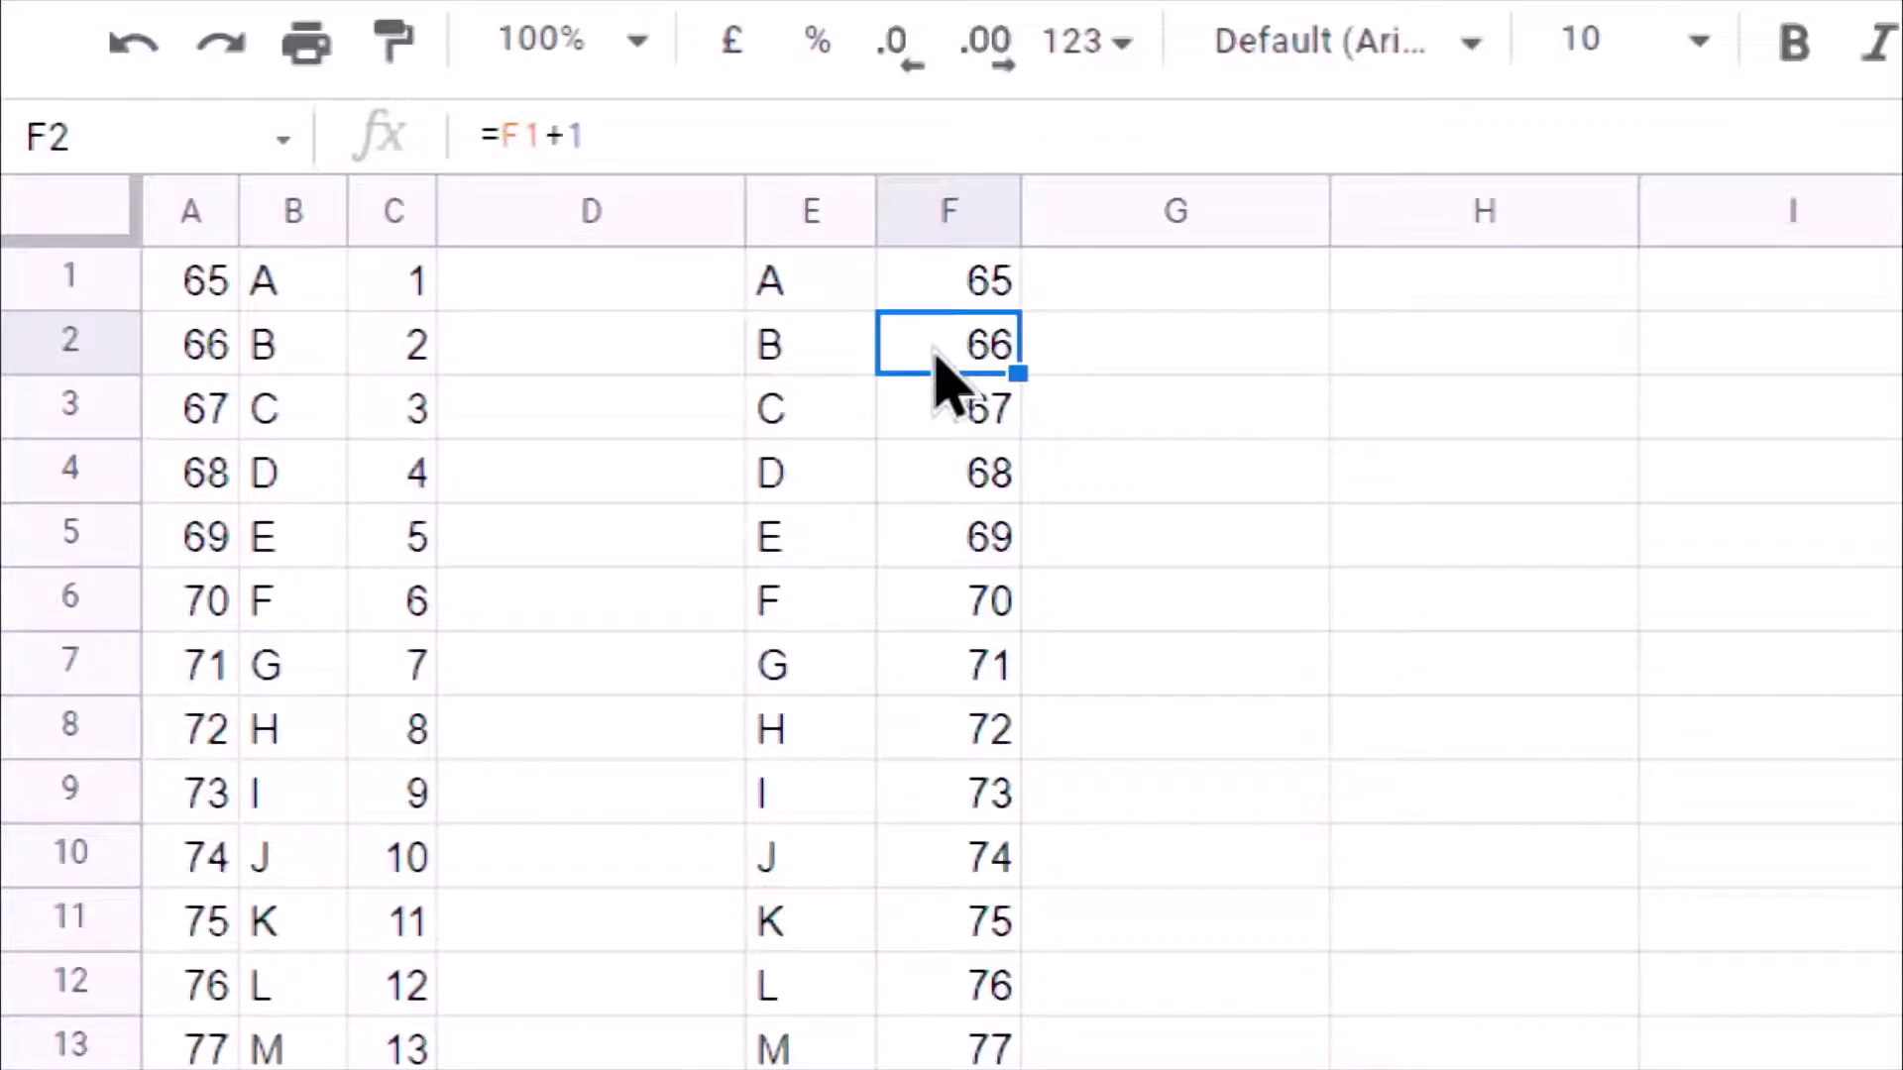
key("Down")
key("Down")
key("Down")
key("Down")
key("Down")
key("Down")
key("Down")
key("Down")
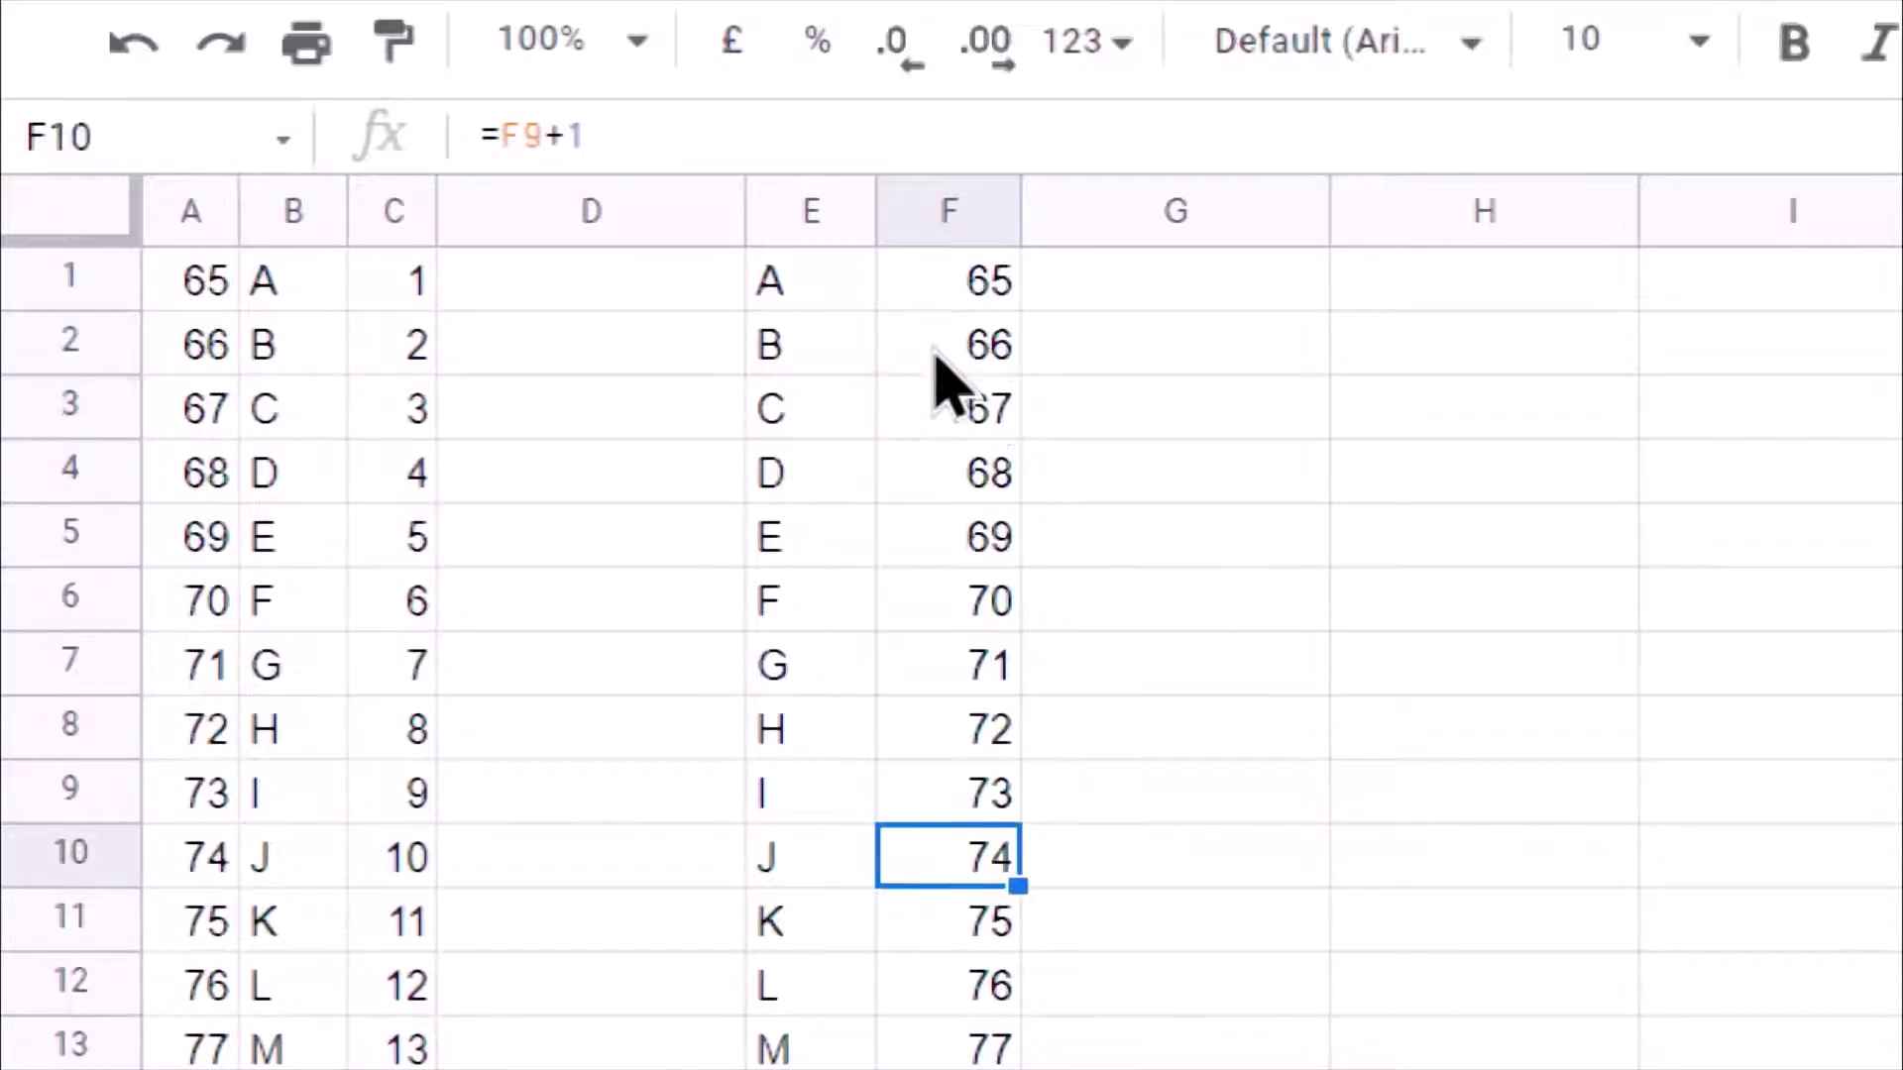
key("Down")
key("Down")
key("Down")
key("Down")
key("Down")
key("Down")
key("Down")
key("Down")
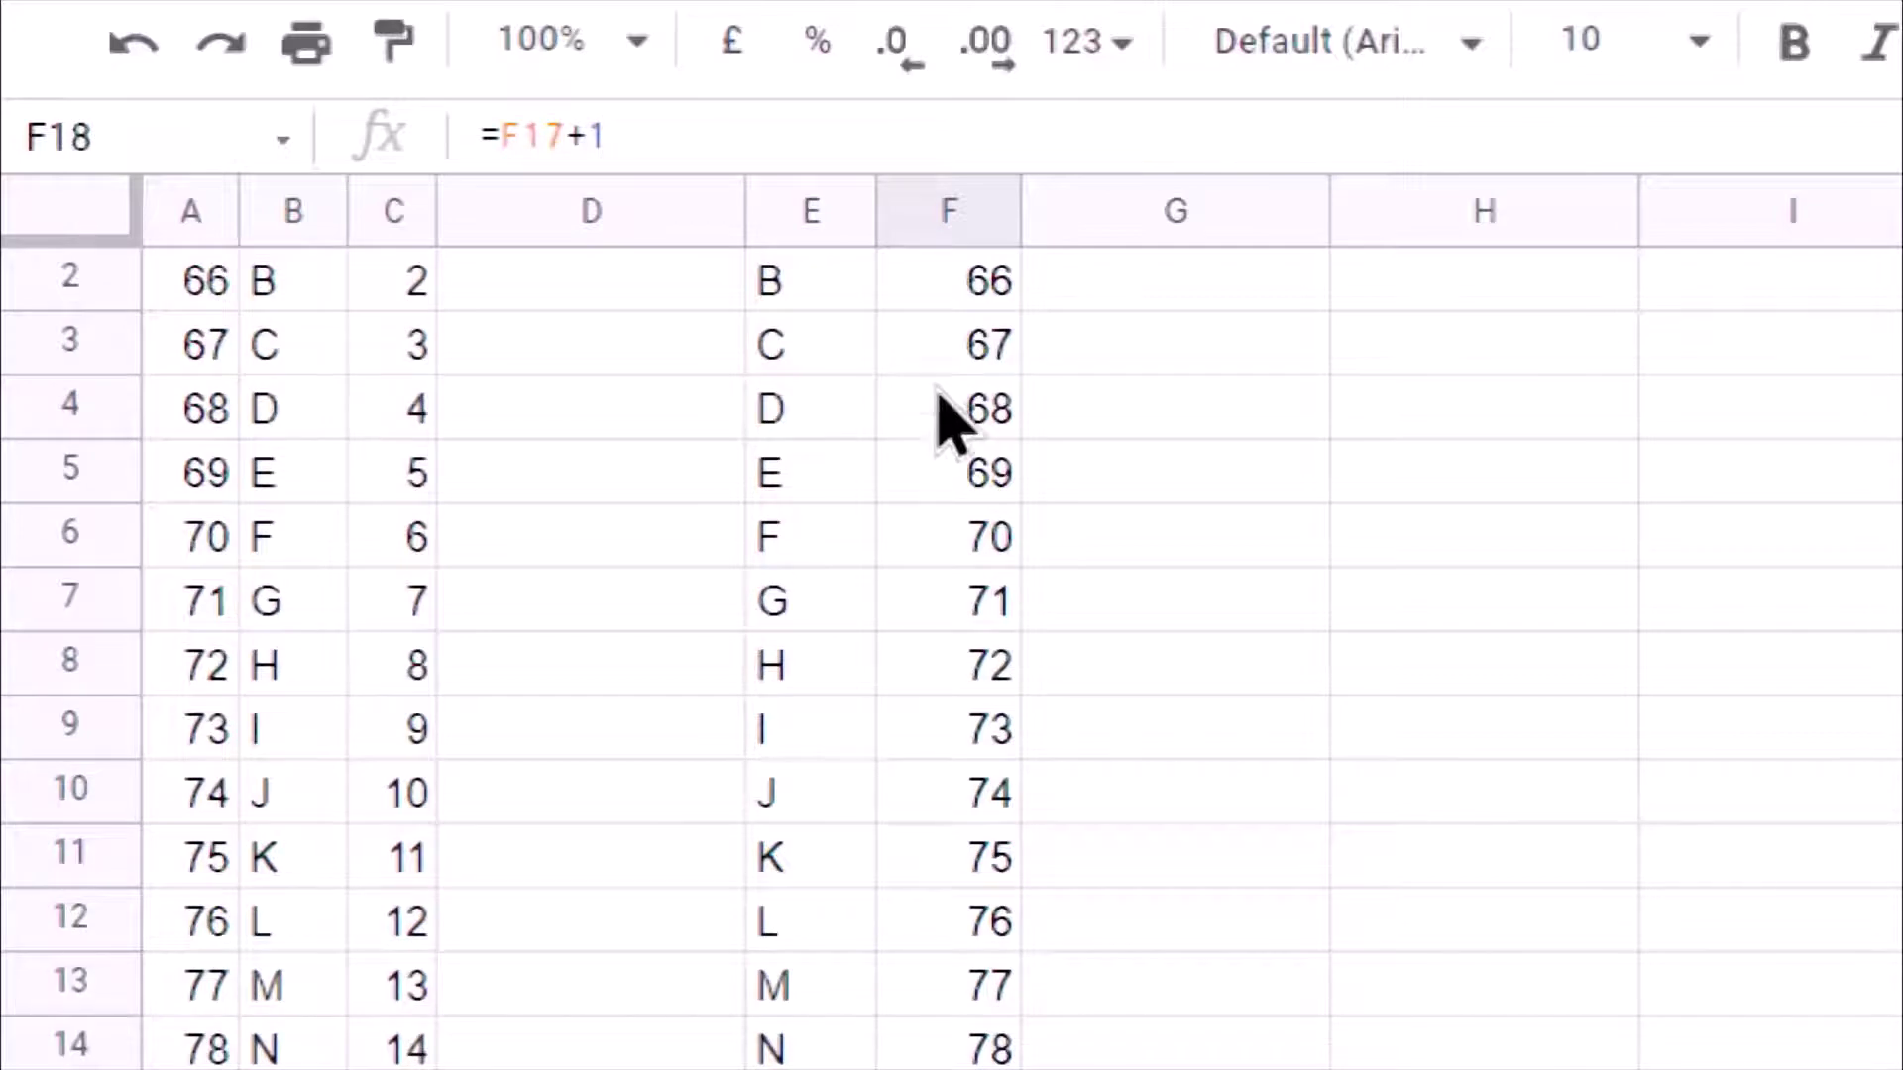
scroll(943, 849, "down", 3)
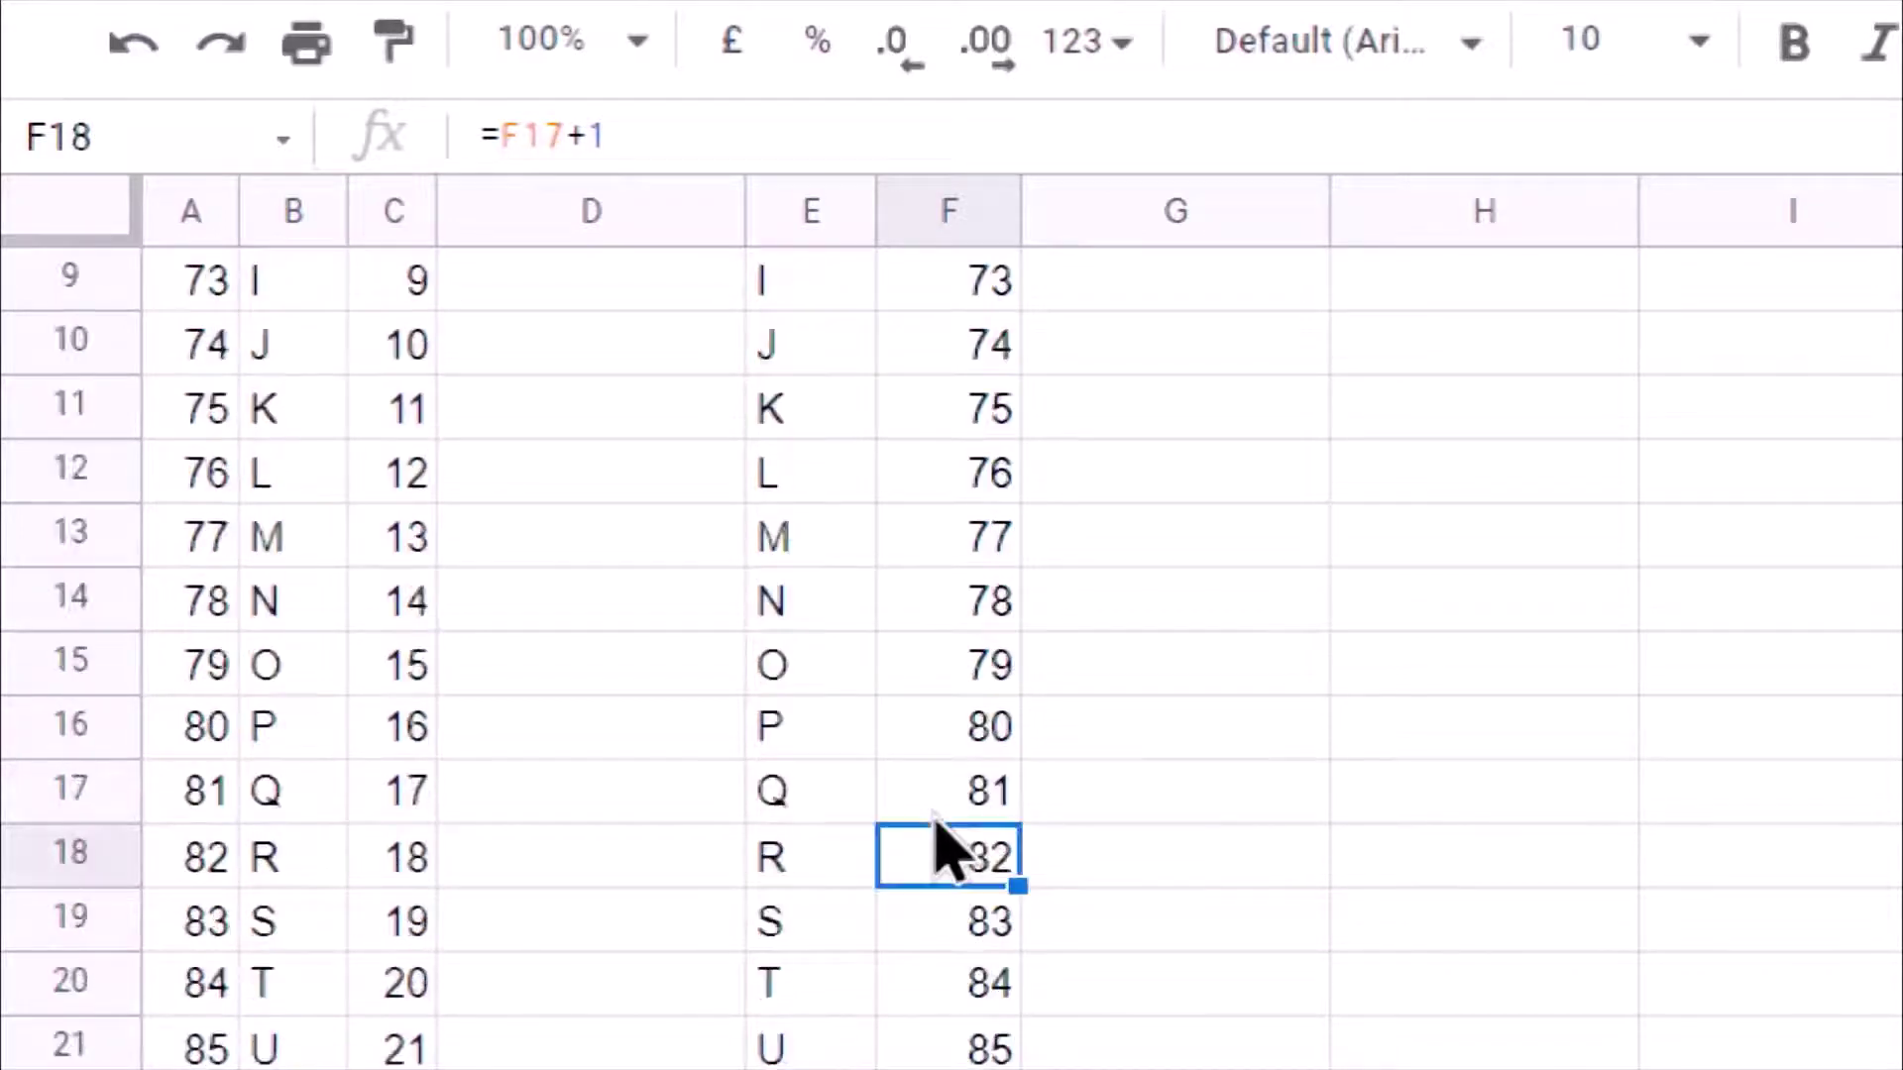
scroll(942, 850, "down", 3)
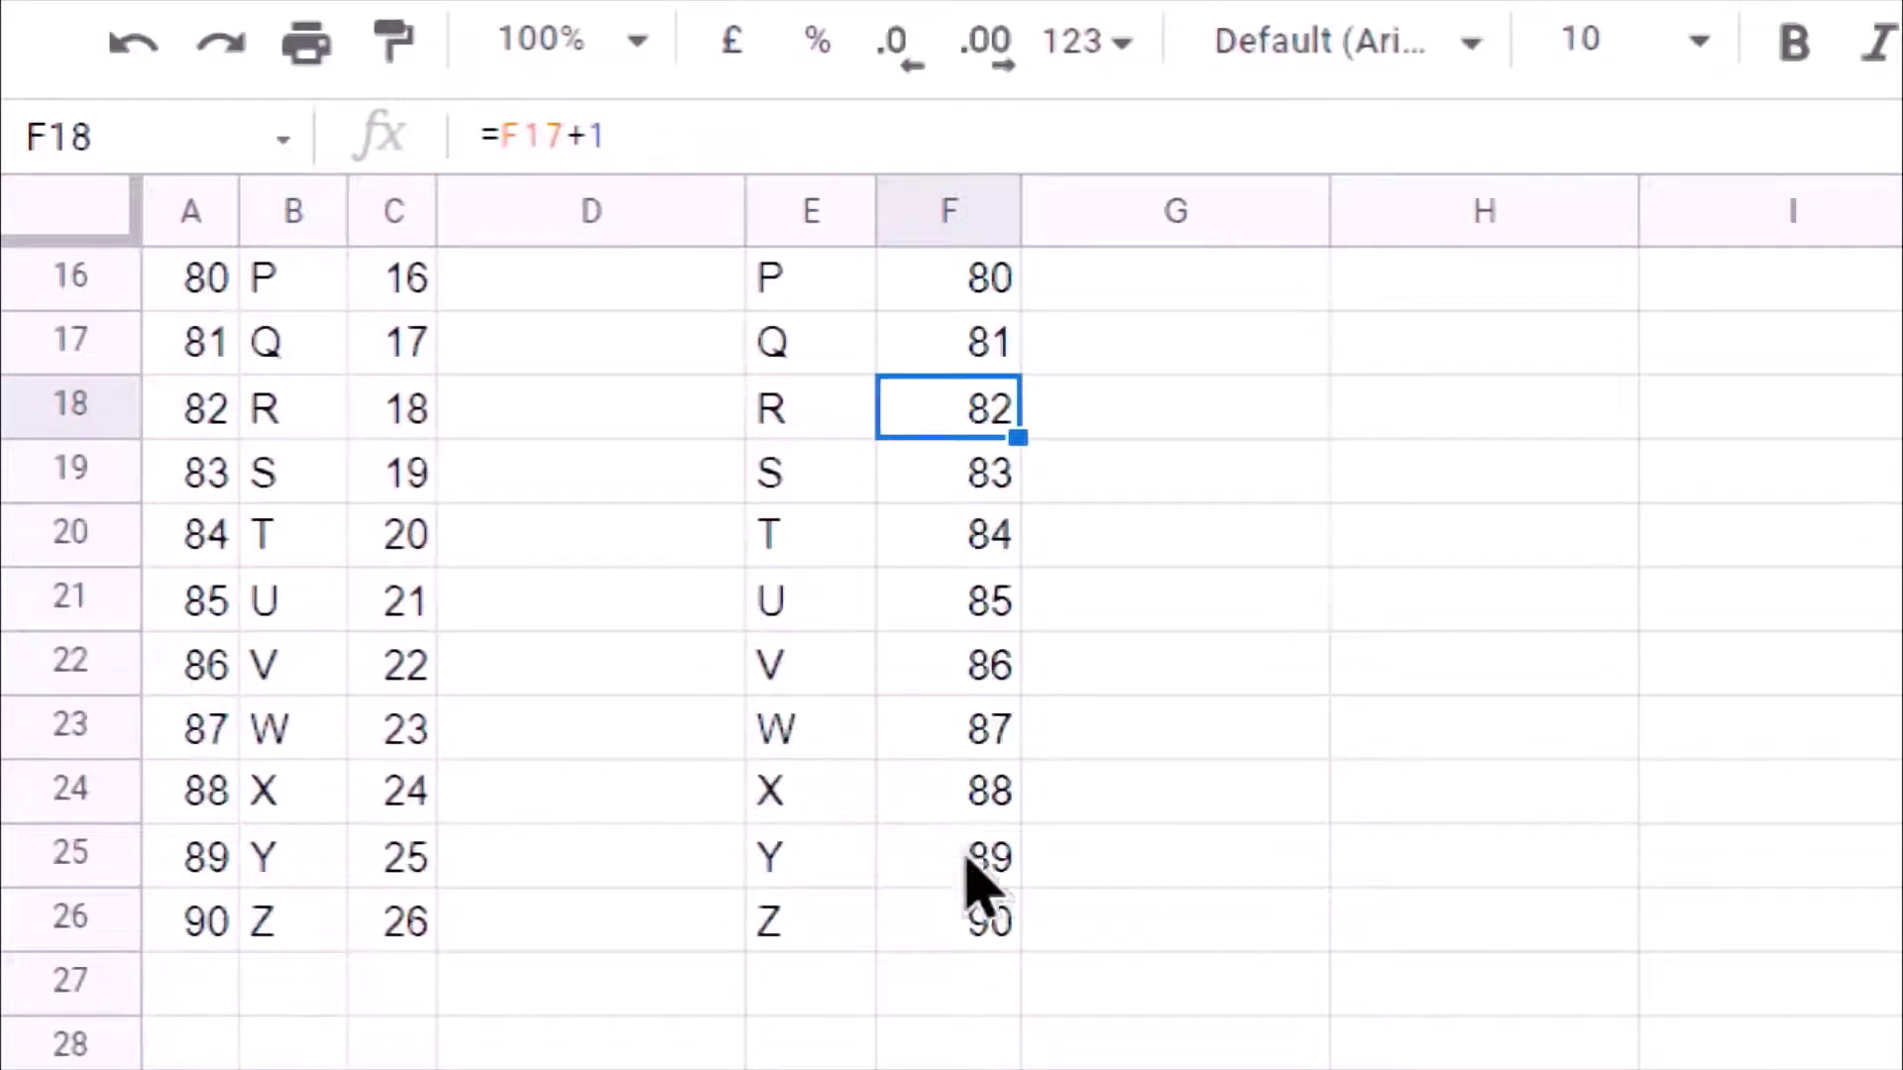
left_click(989, 942)
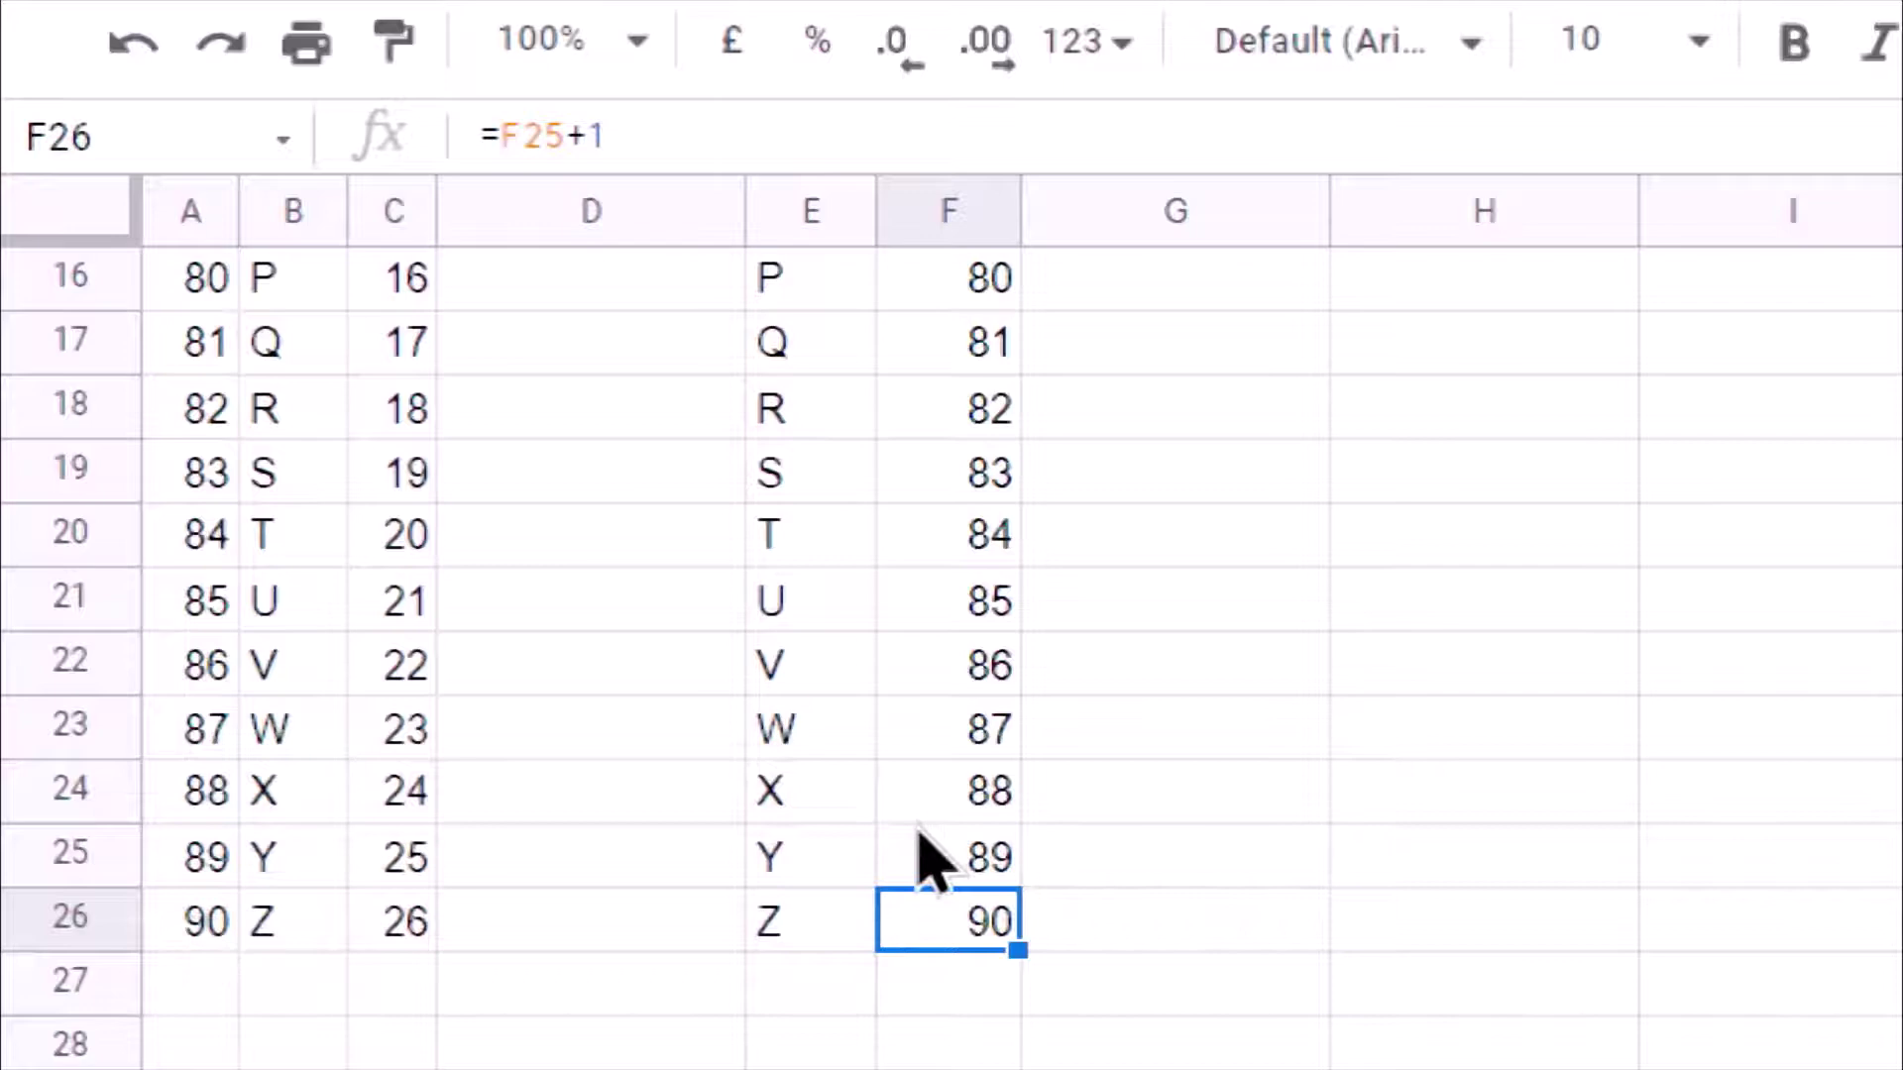
scroll(944, 850, "up", 5)
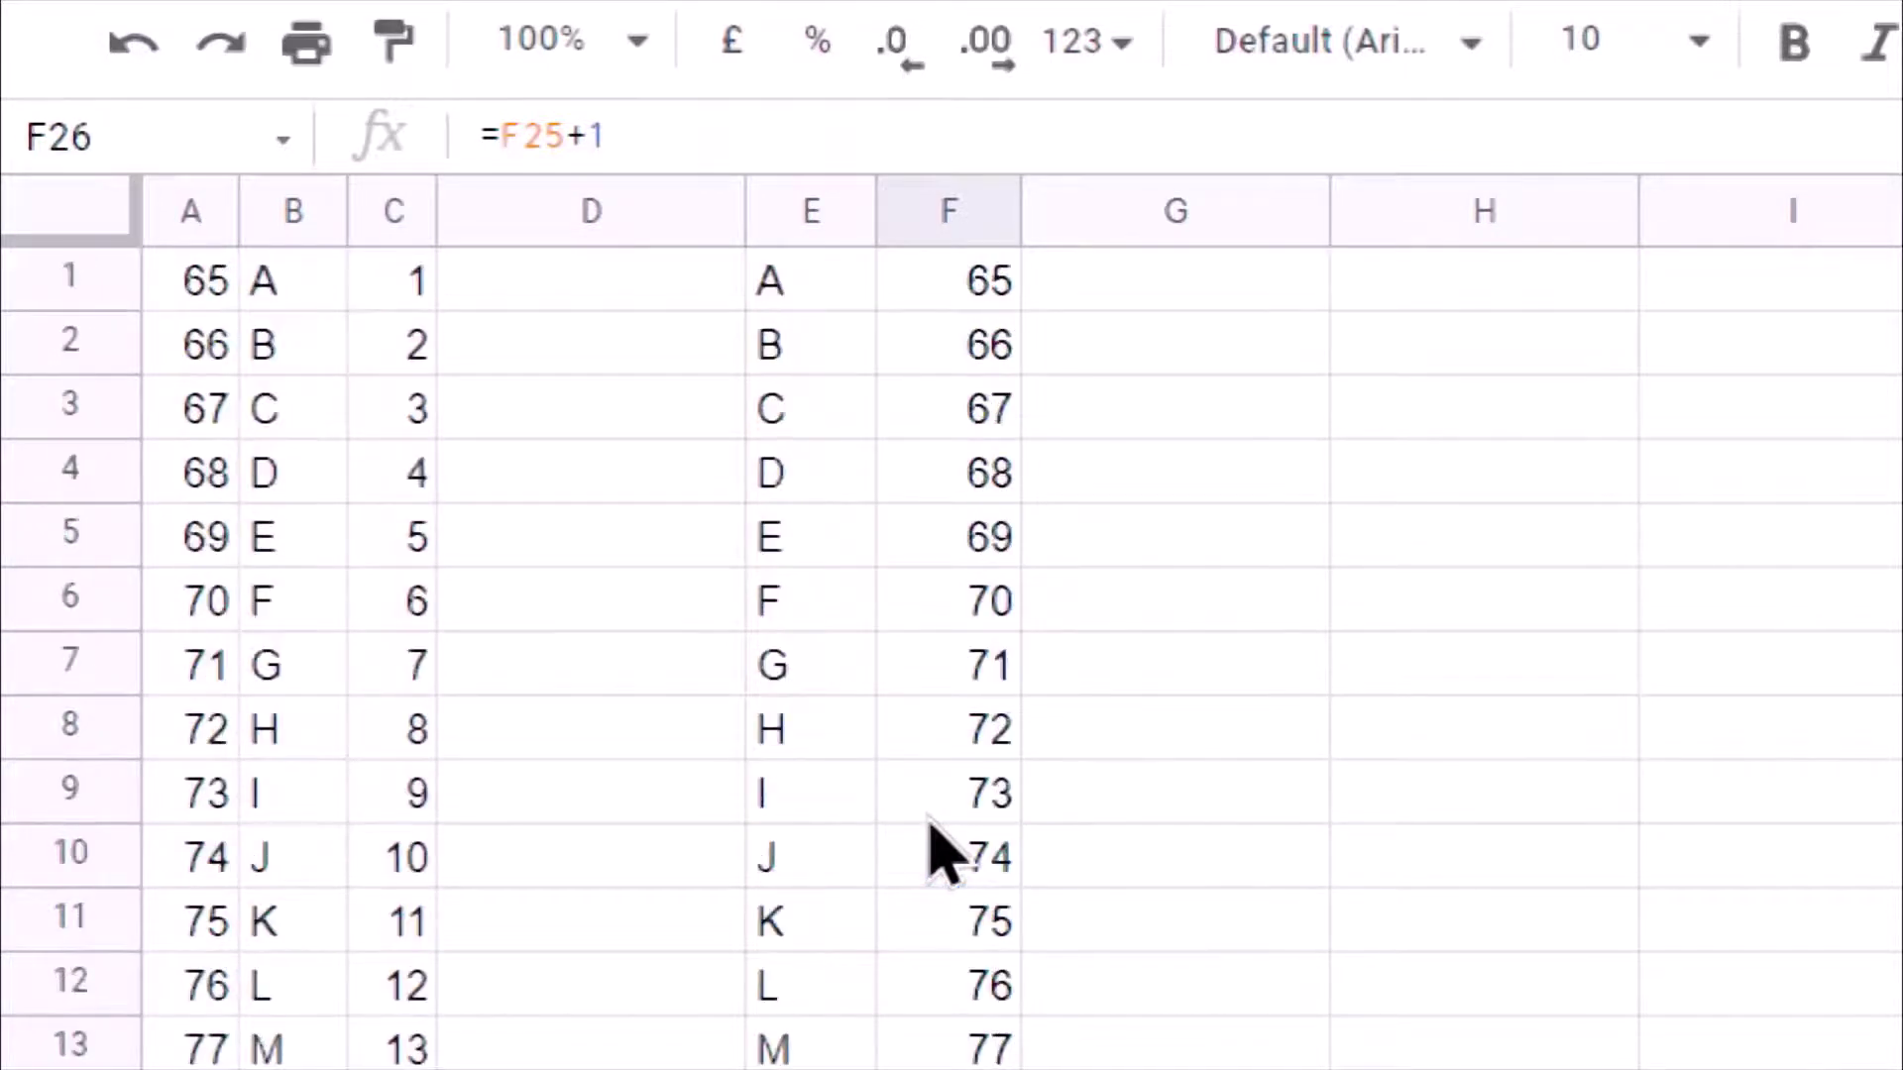
left_click(803, 363)
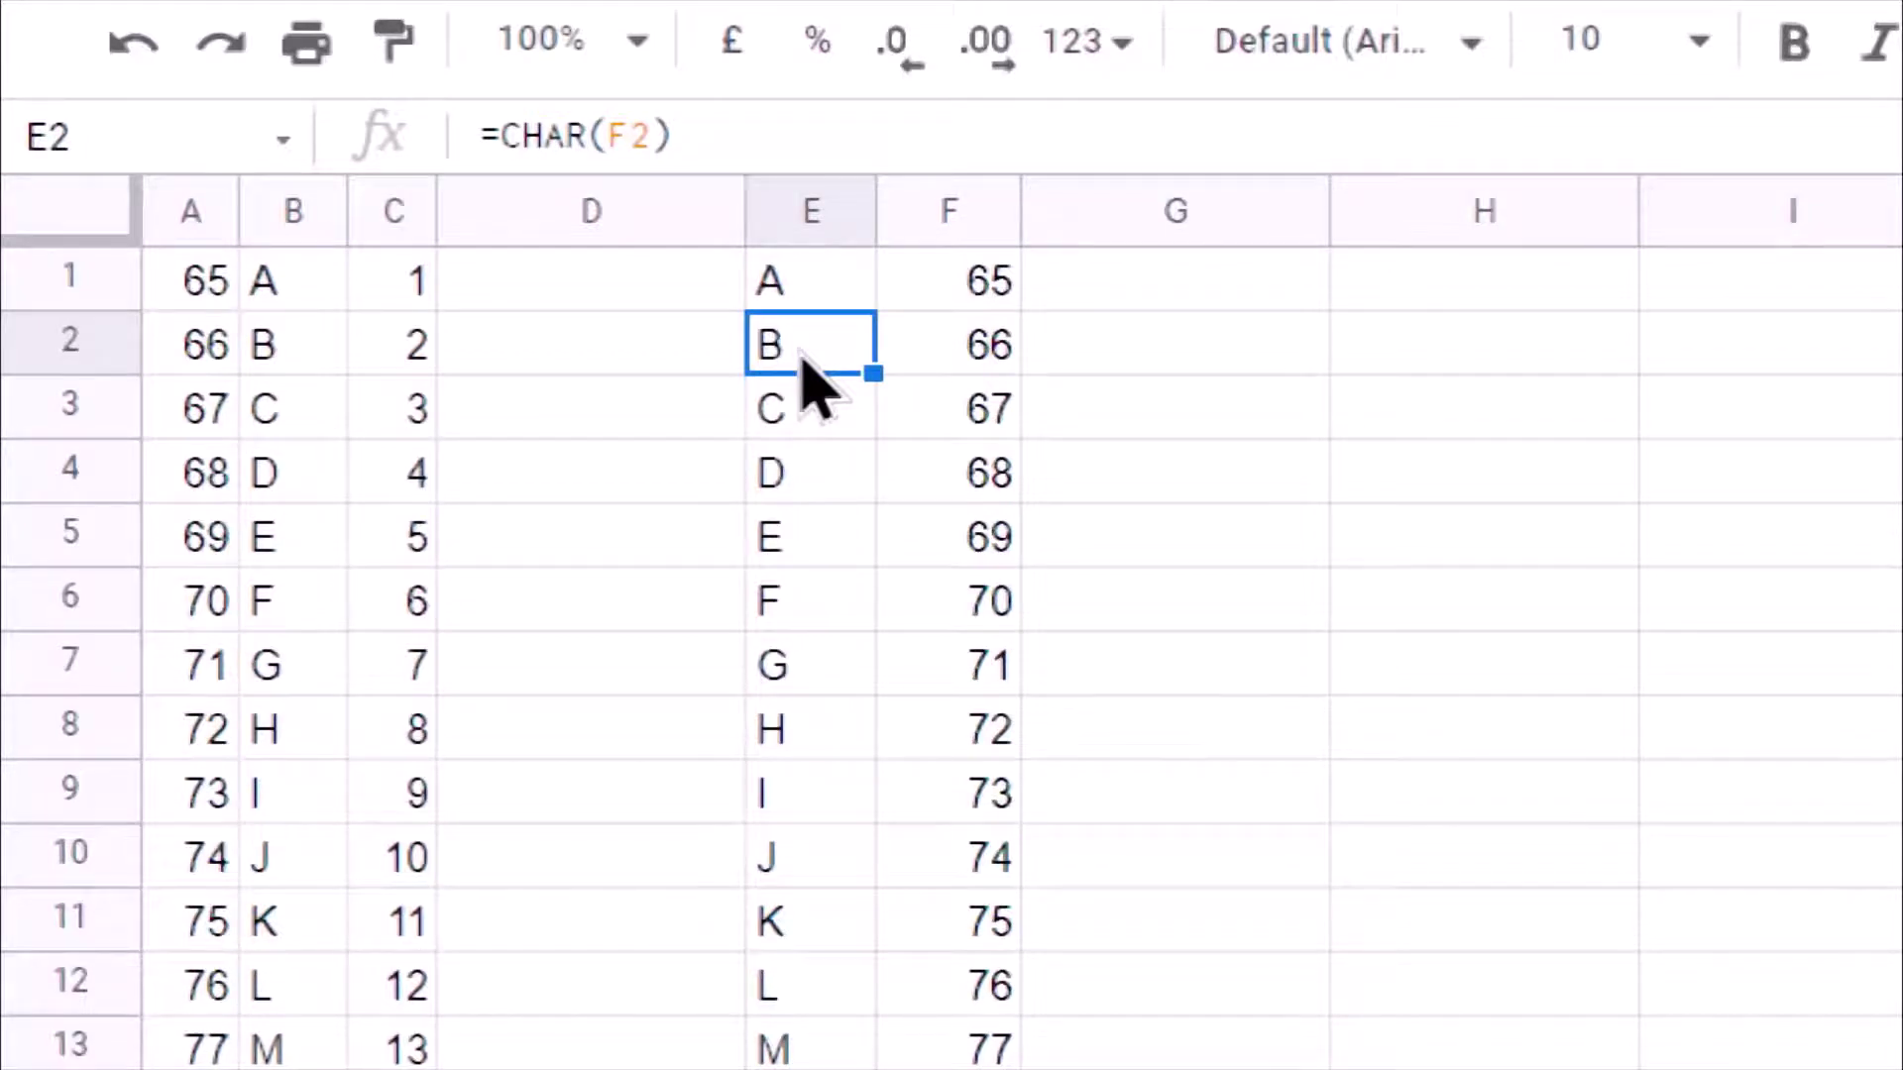
left_click(941, 382)
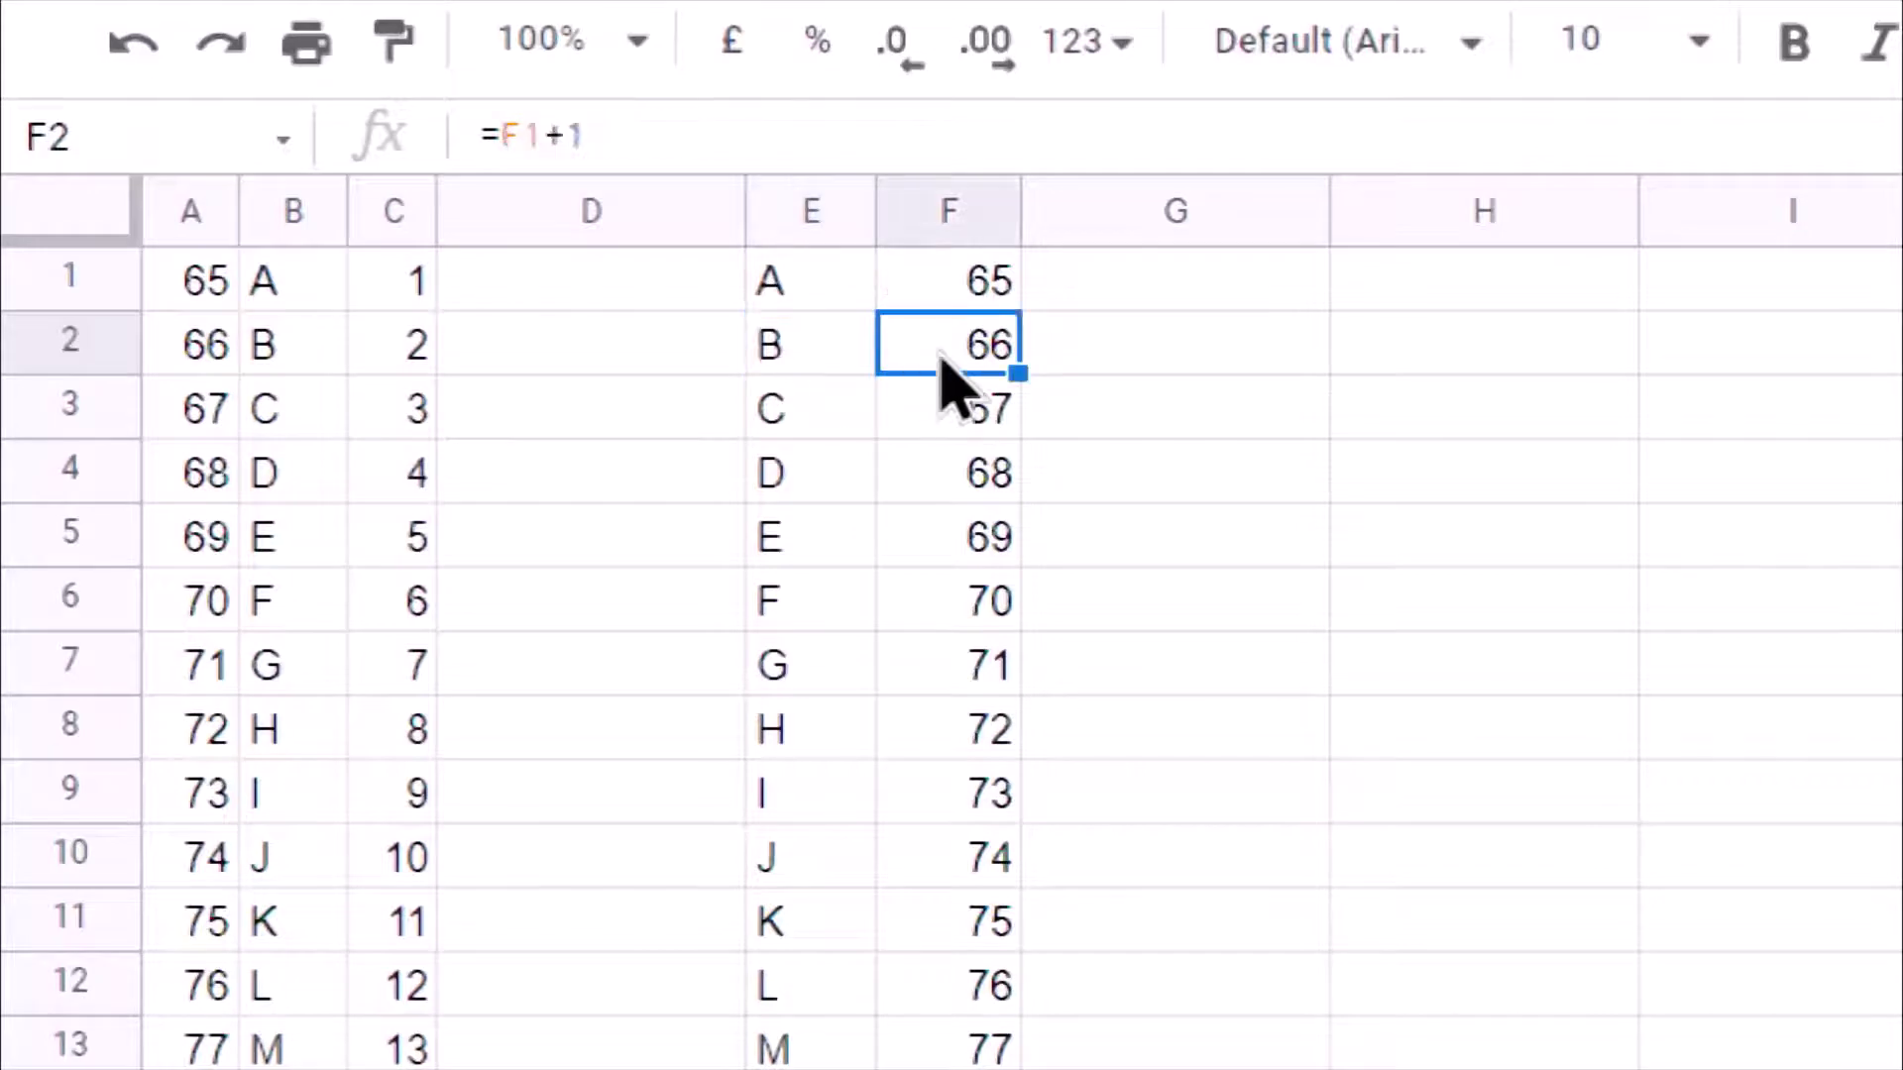
left_click(807, 349)
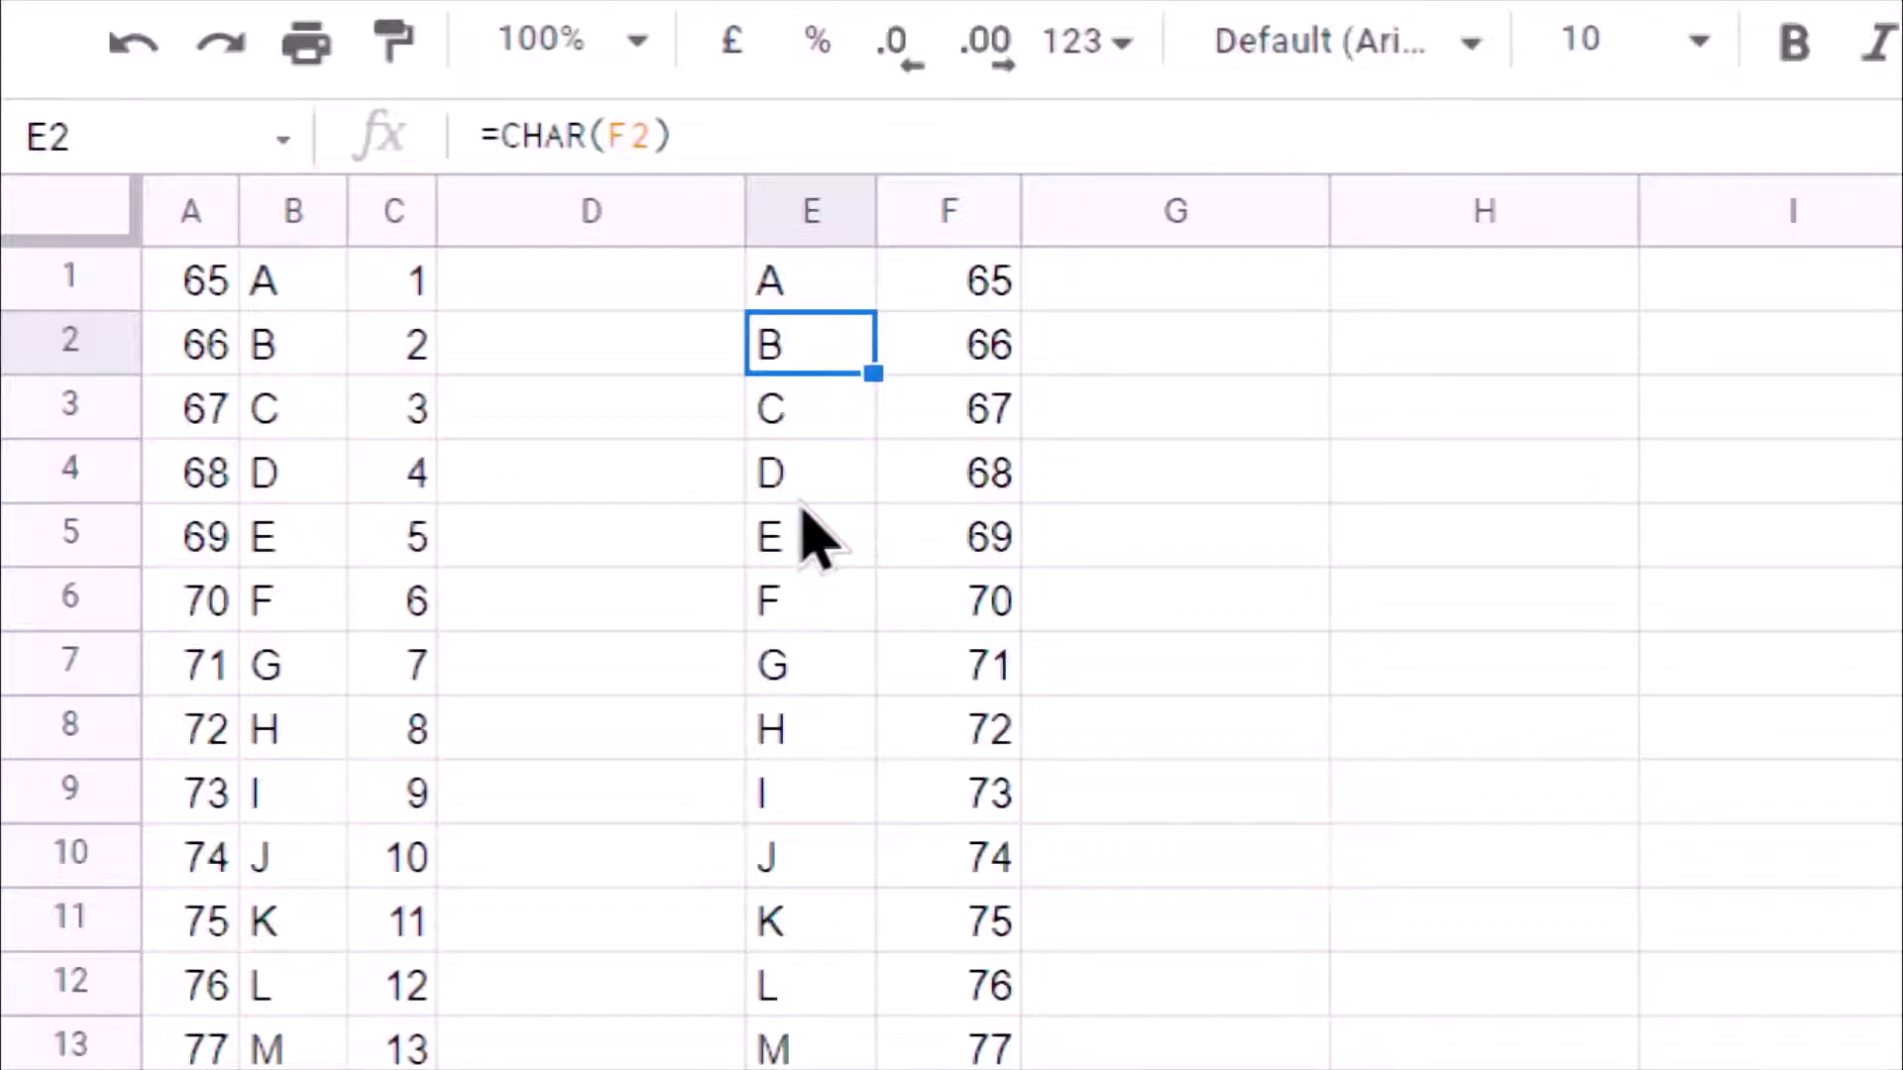
left_click(934, 297)
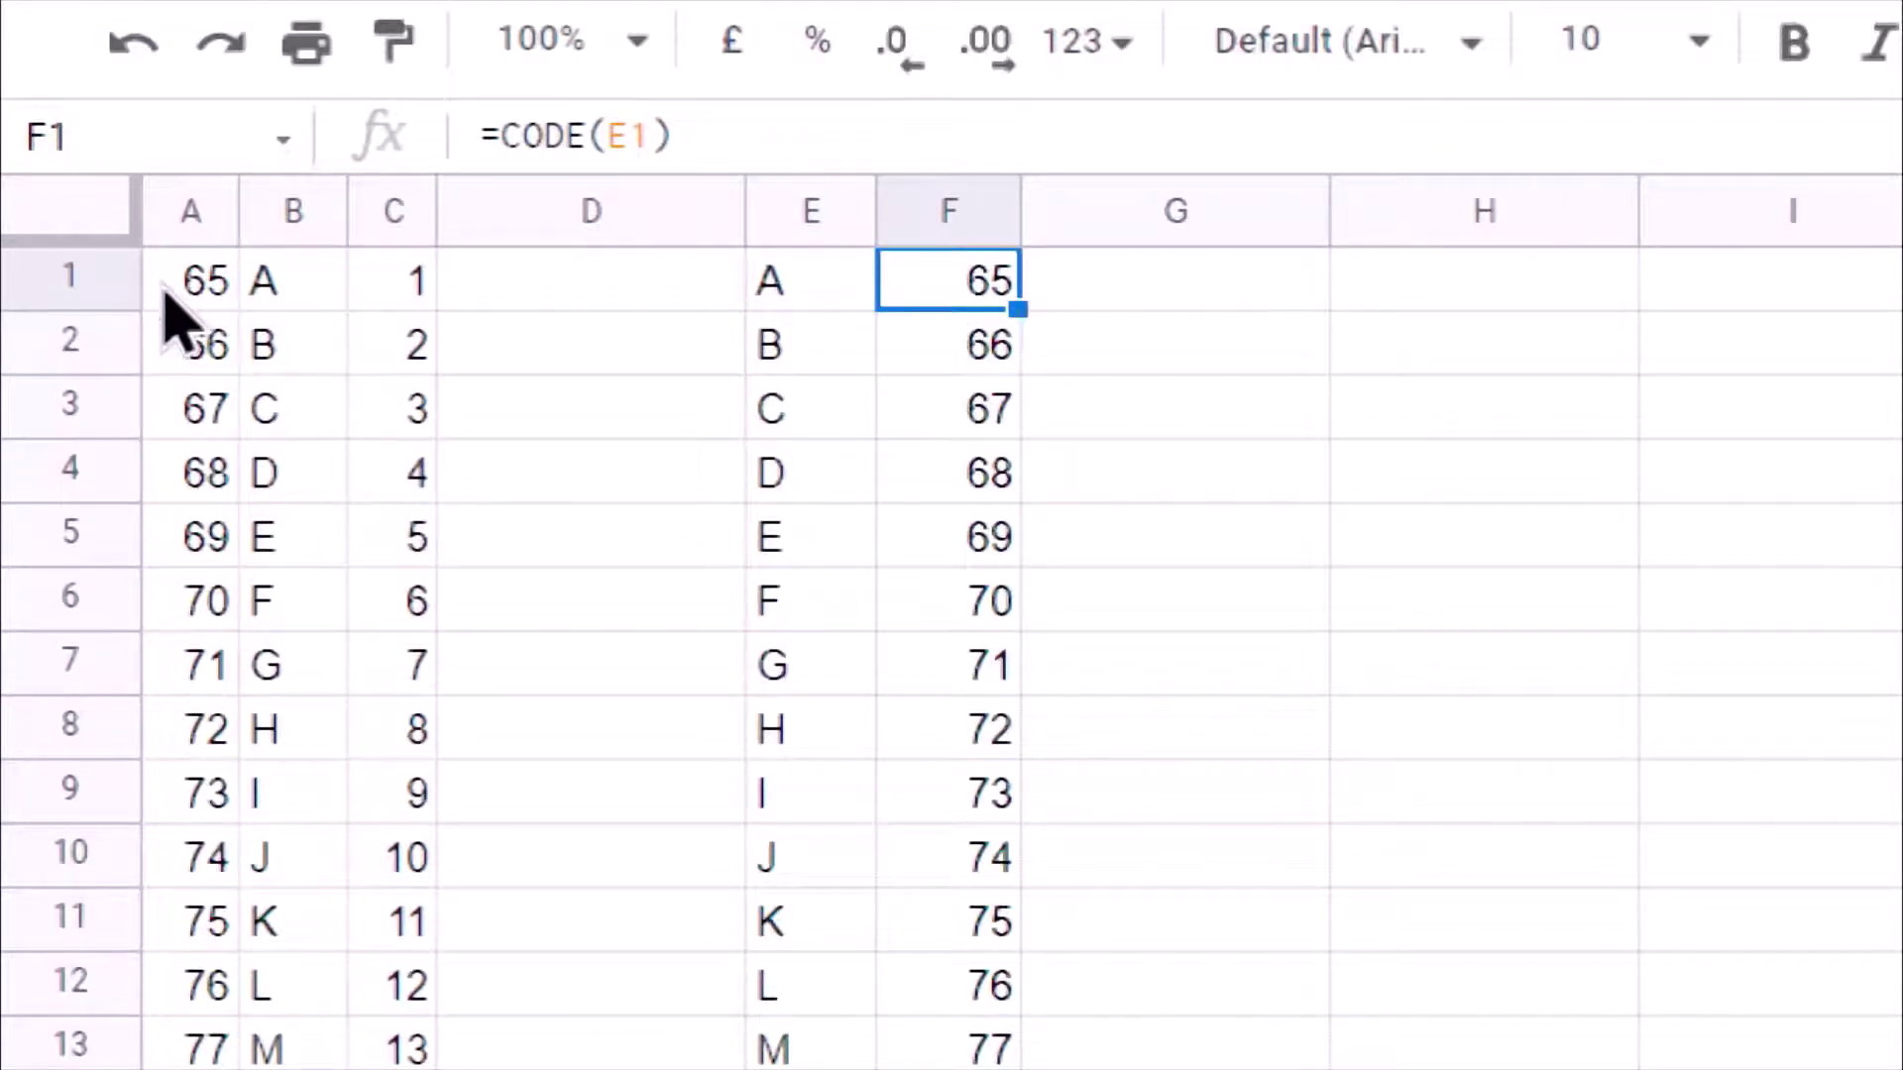
left_click(169, 297)
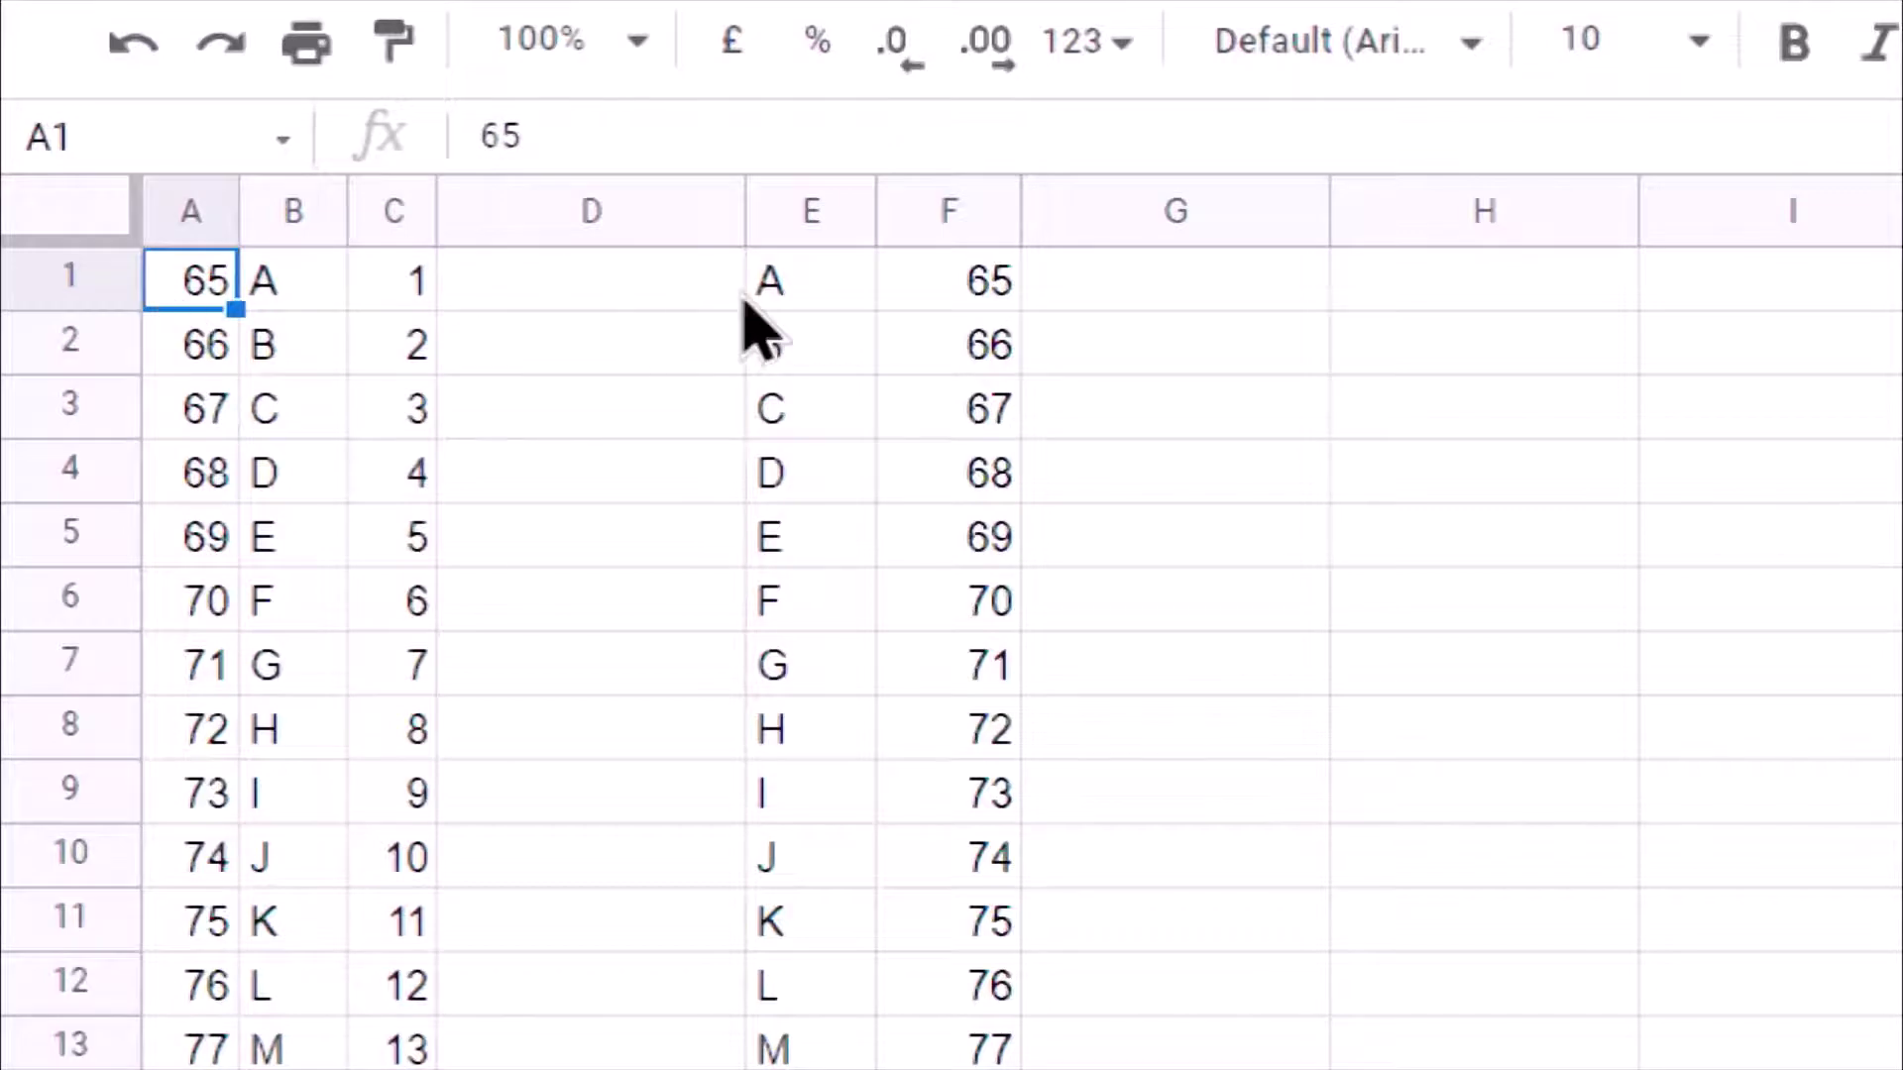
left_click(797, 315)
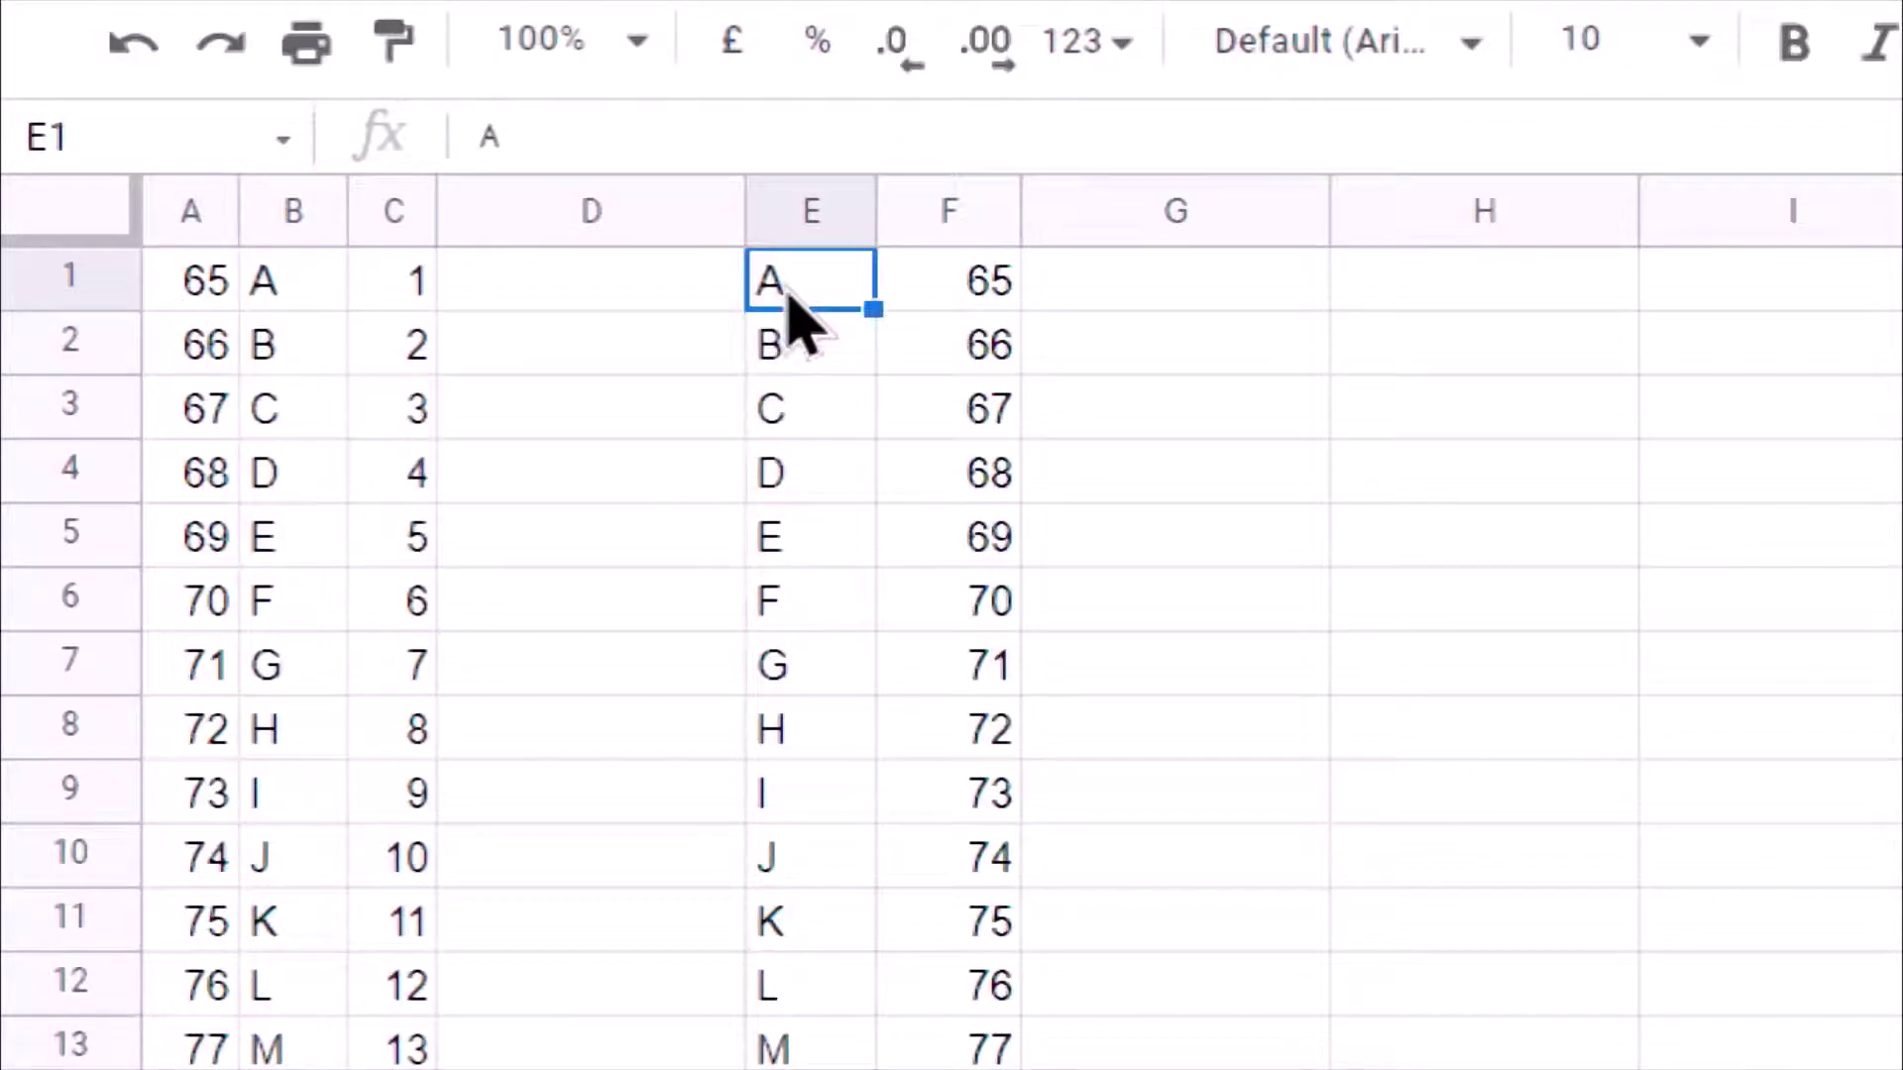
left_click(282, 315)
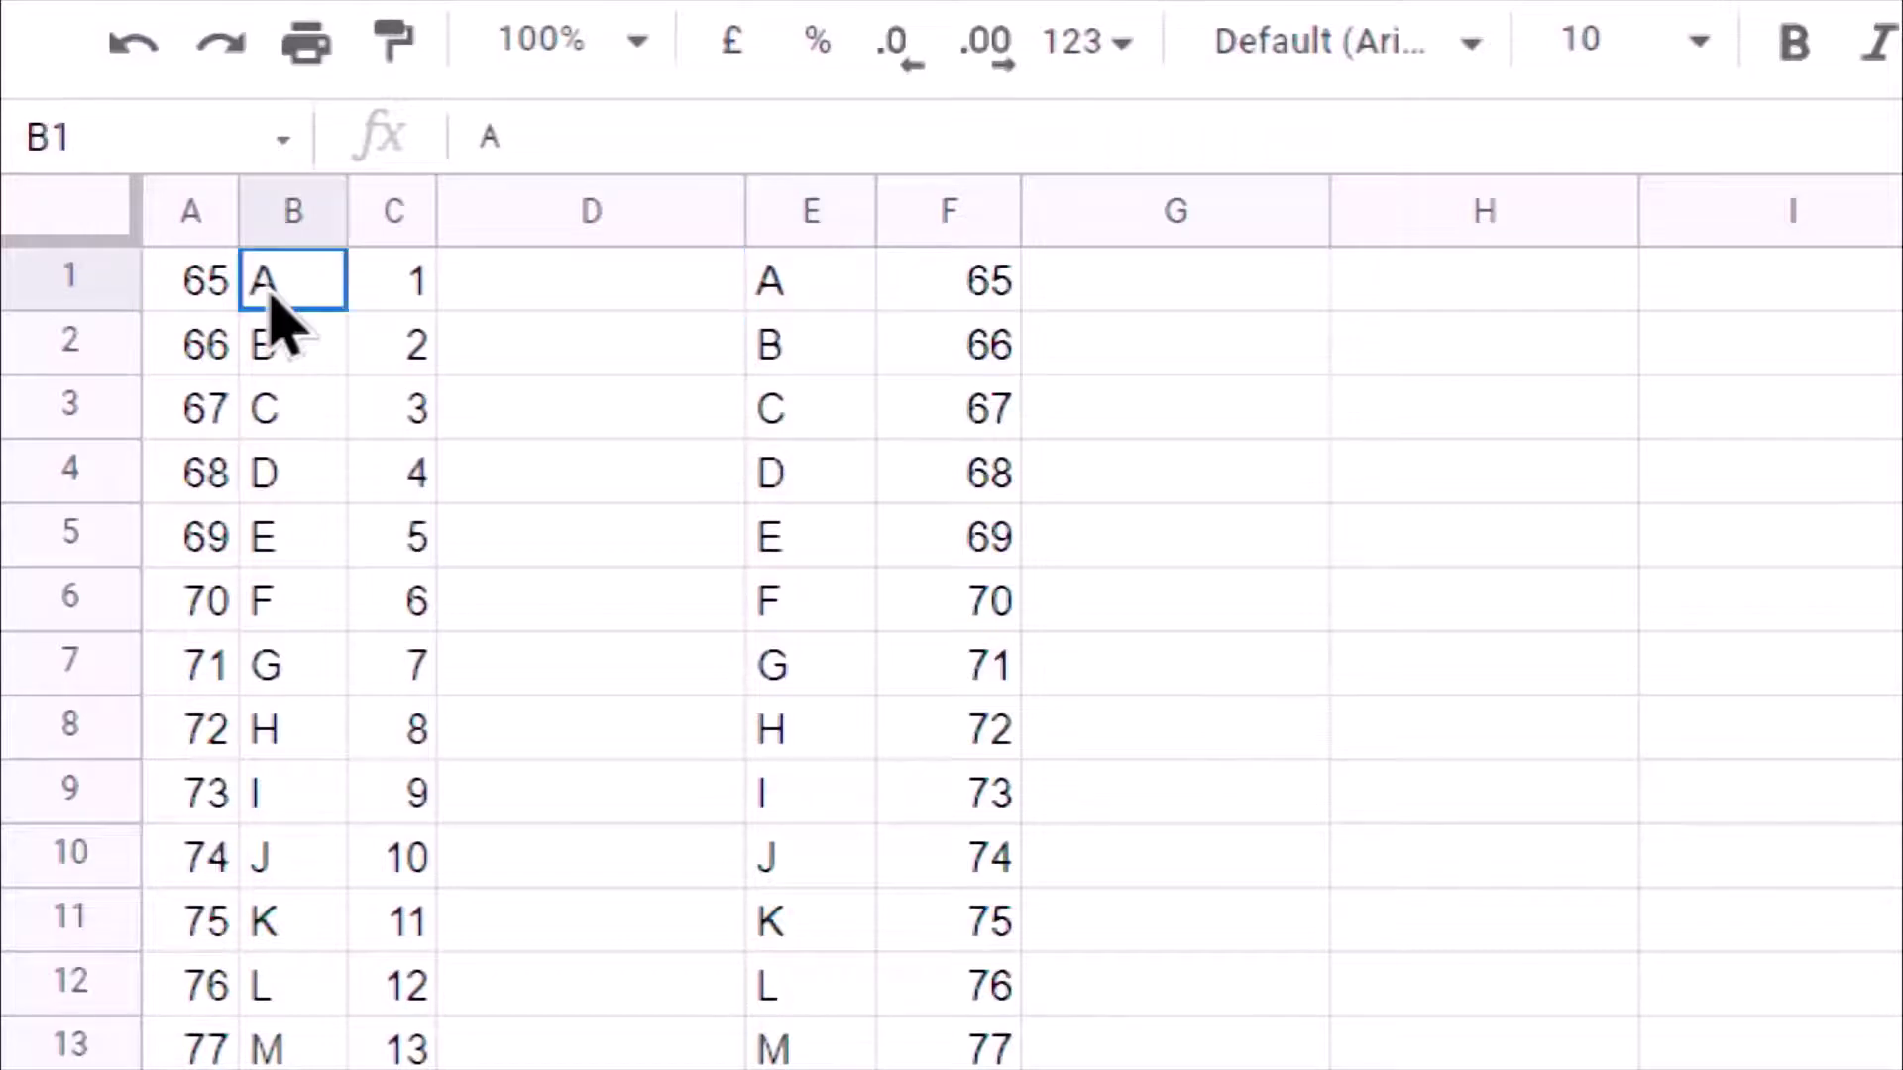
left_click(421, 289)
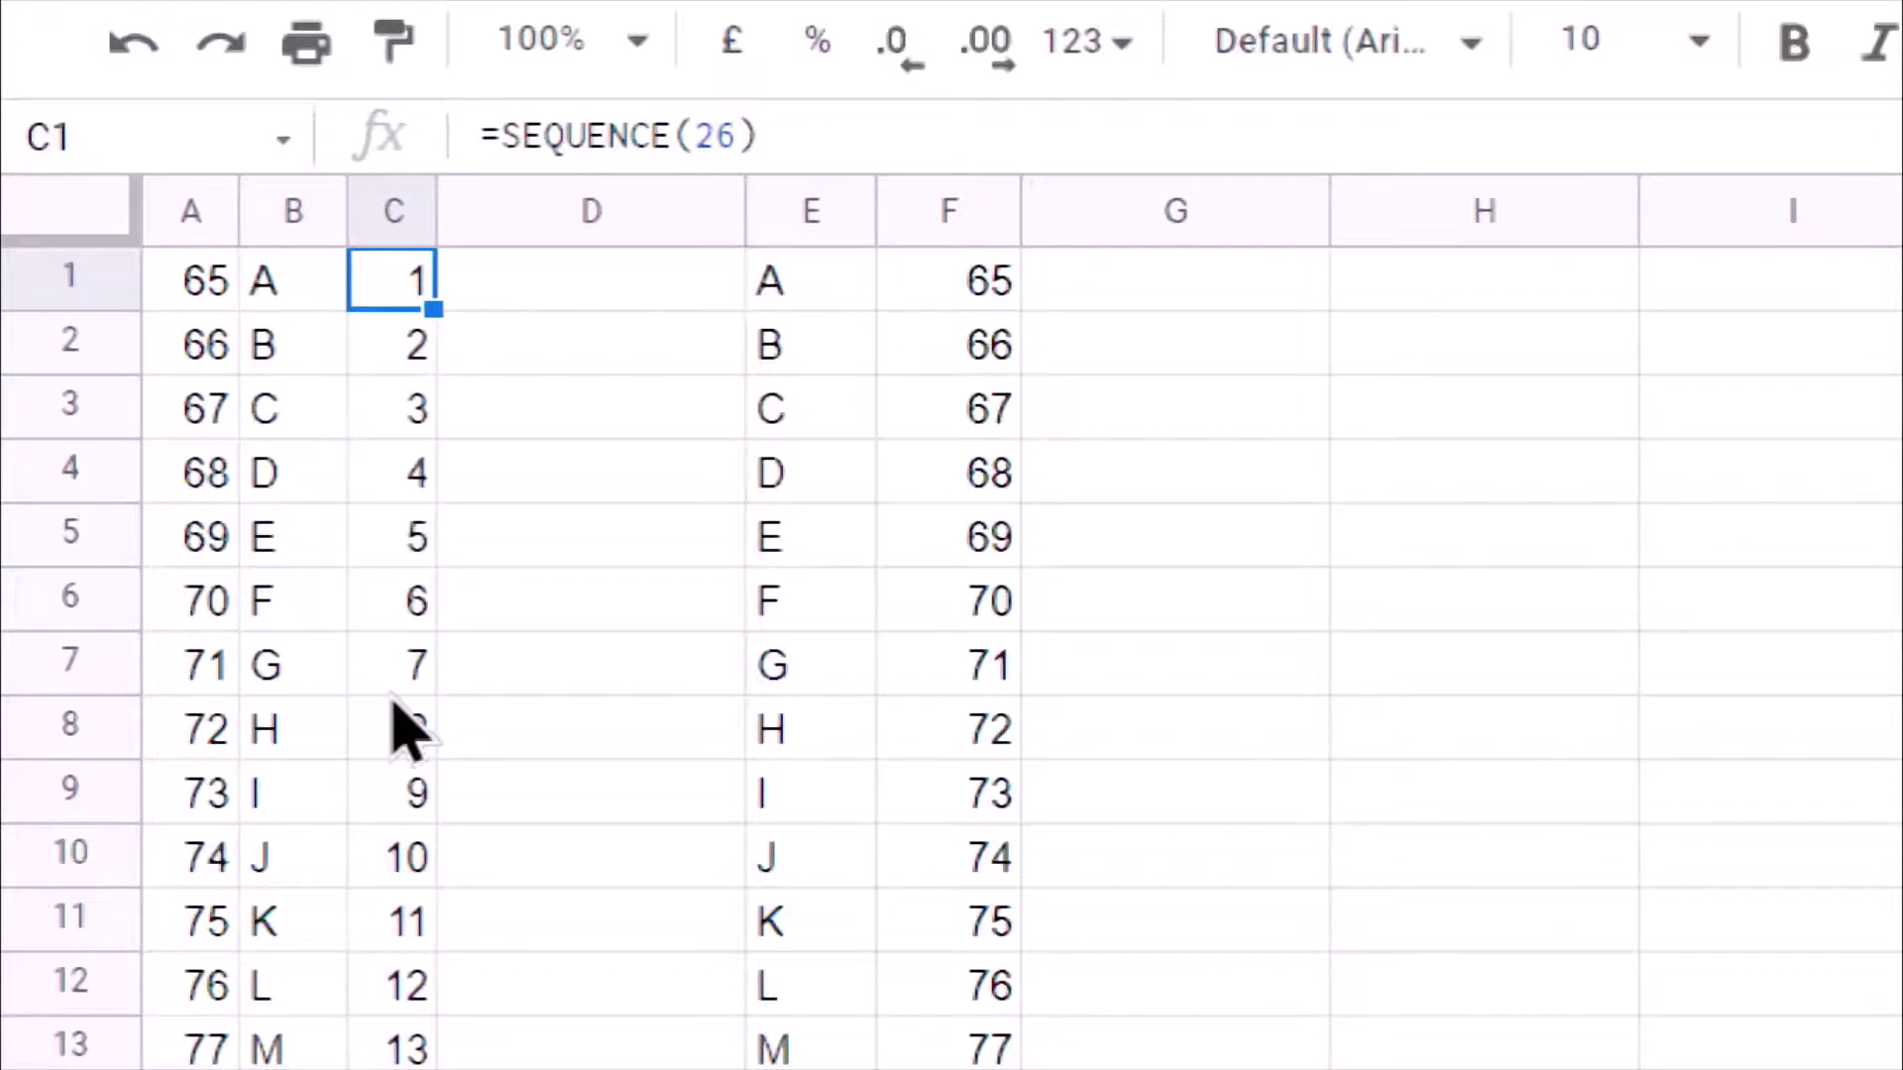
scroll(401, 728, "down", 5)
scroll(402, 729, "up", 5)
left_click(285, 666)
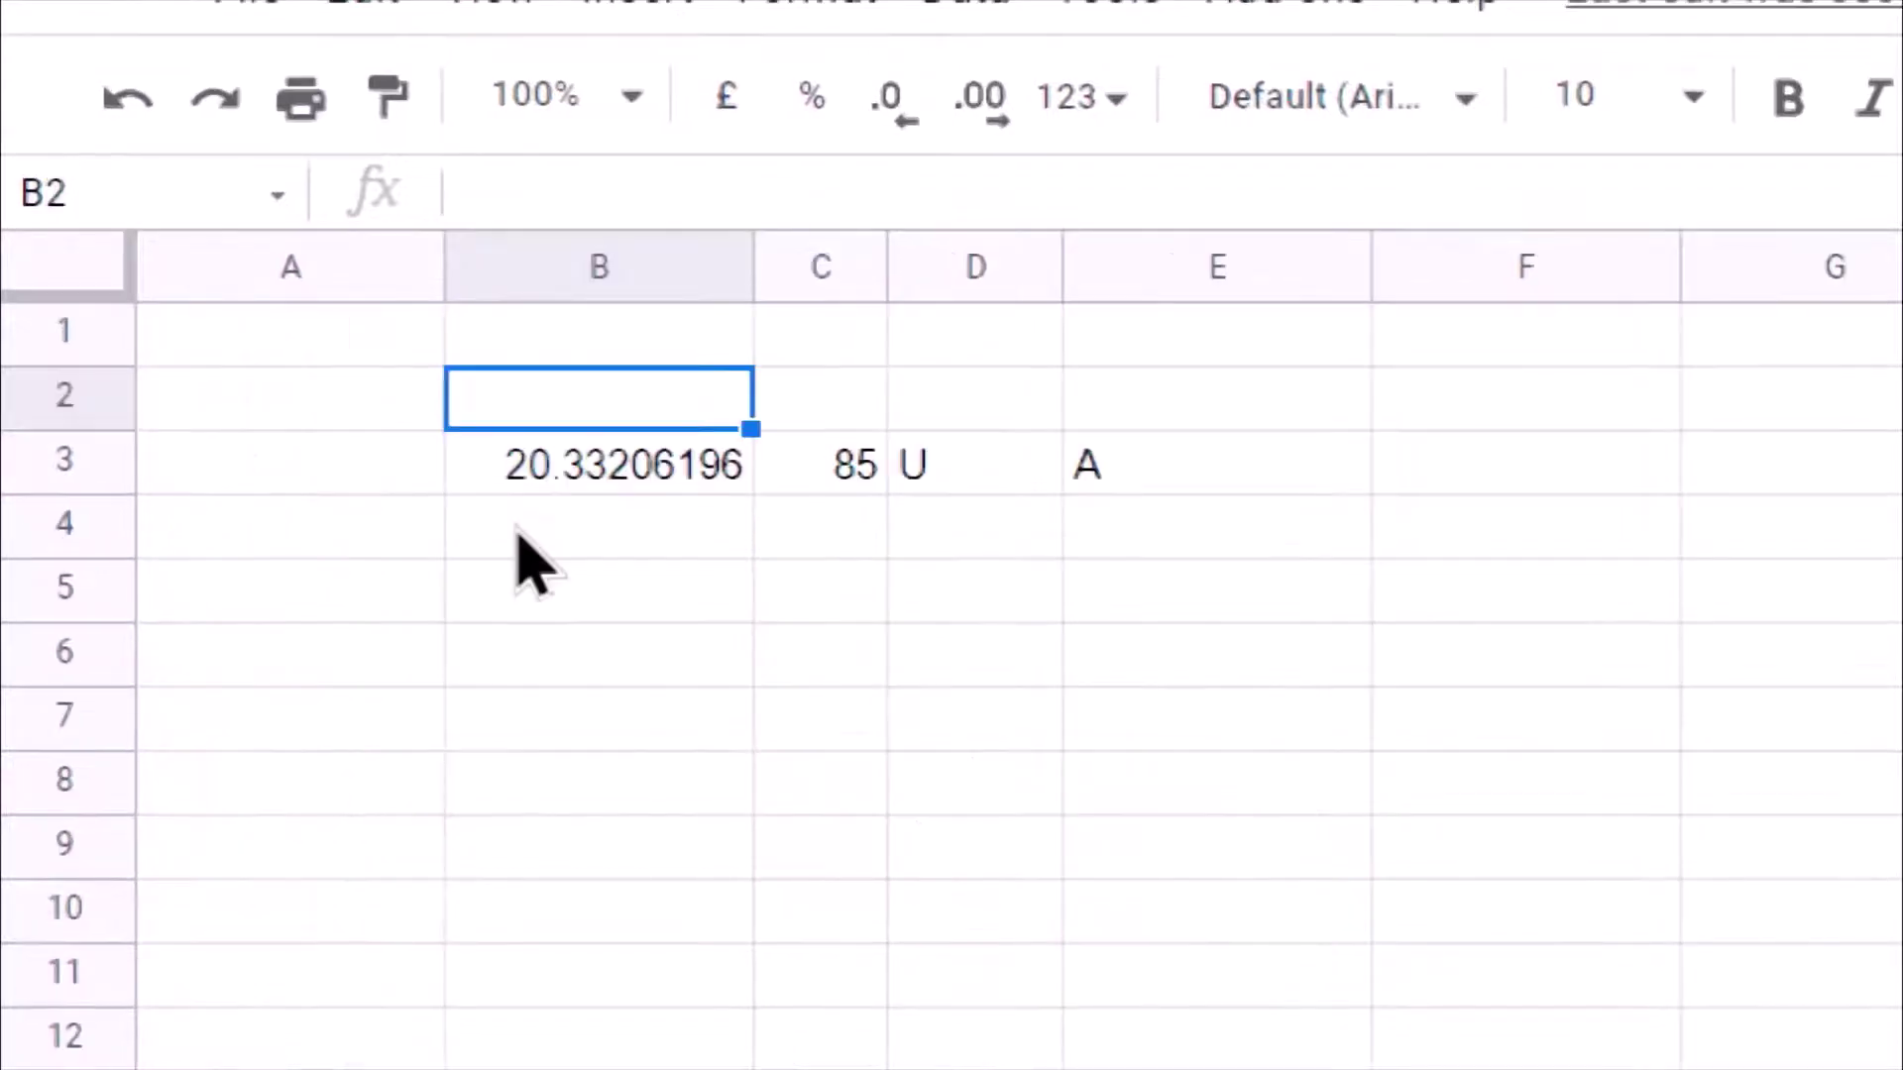
Step: Inspect the row 3 formulas in B3, C3, D3 and E3: RAND()*26, code 85, letter U, and the combined =CHAR(INT(RAND()*26)+65)
left_click(569, 472)
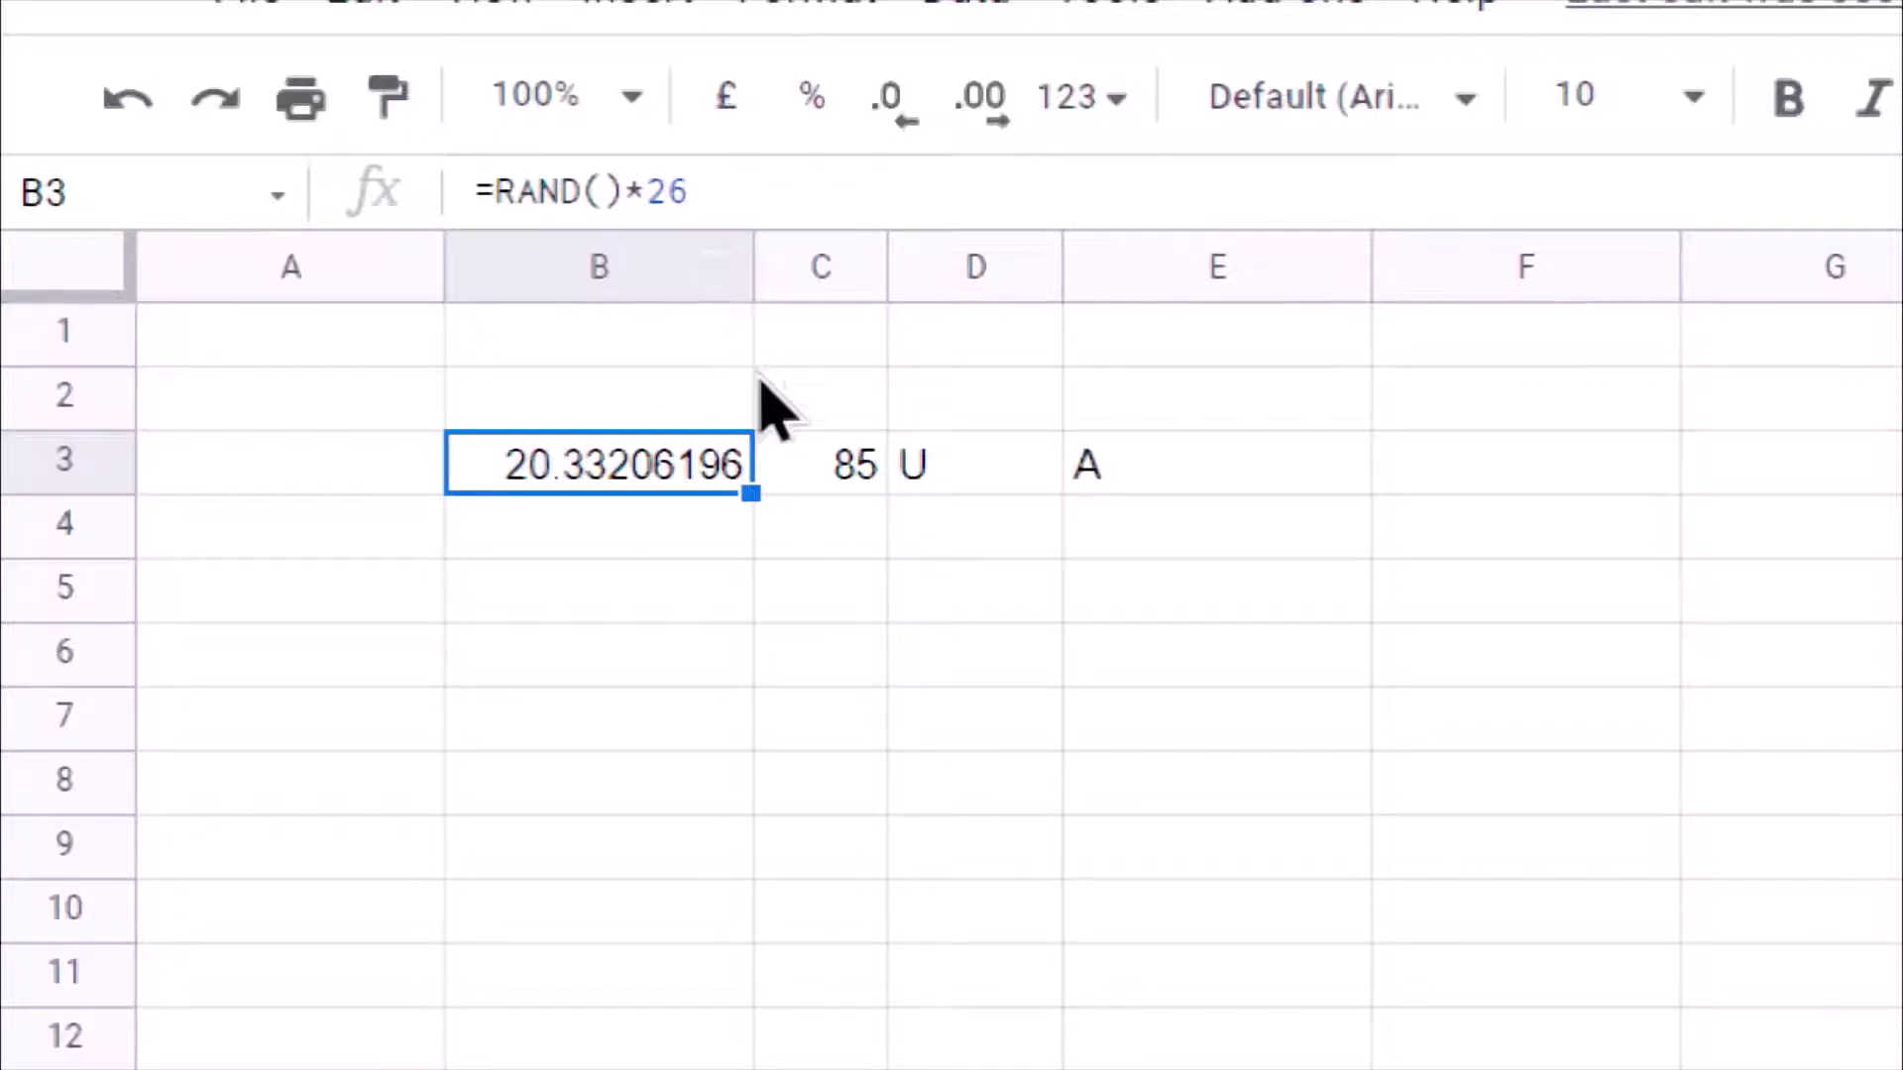
left_click(818, 462)
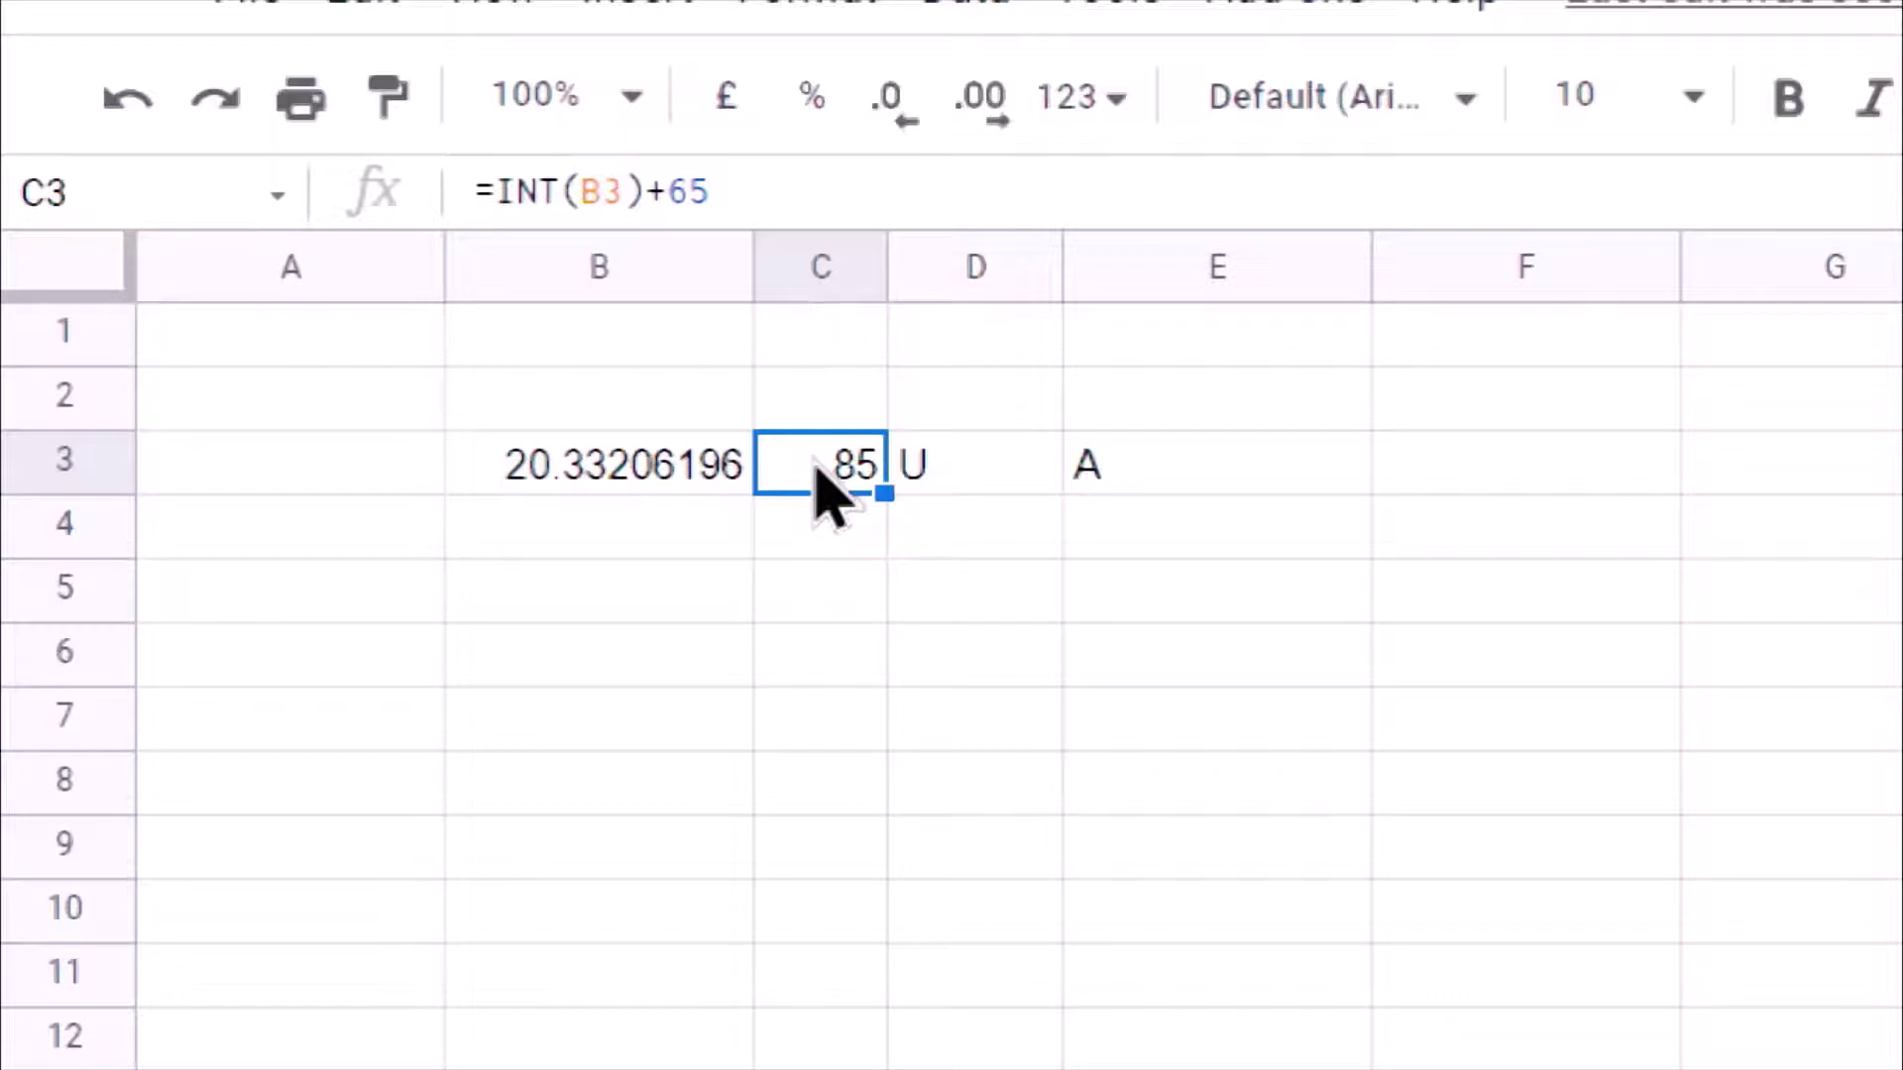
left_click(953, 484)
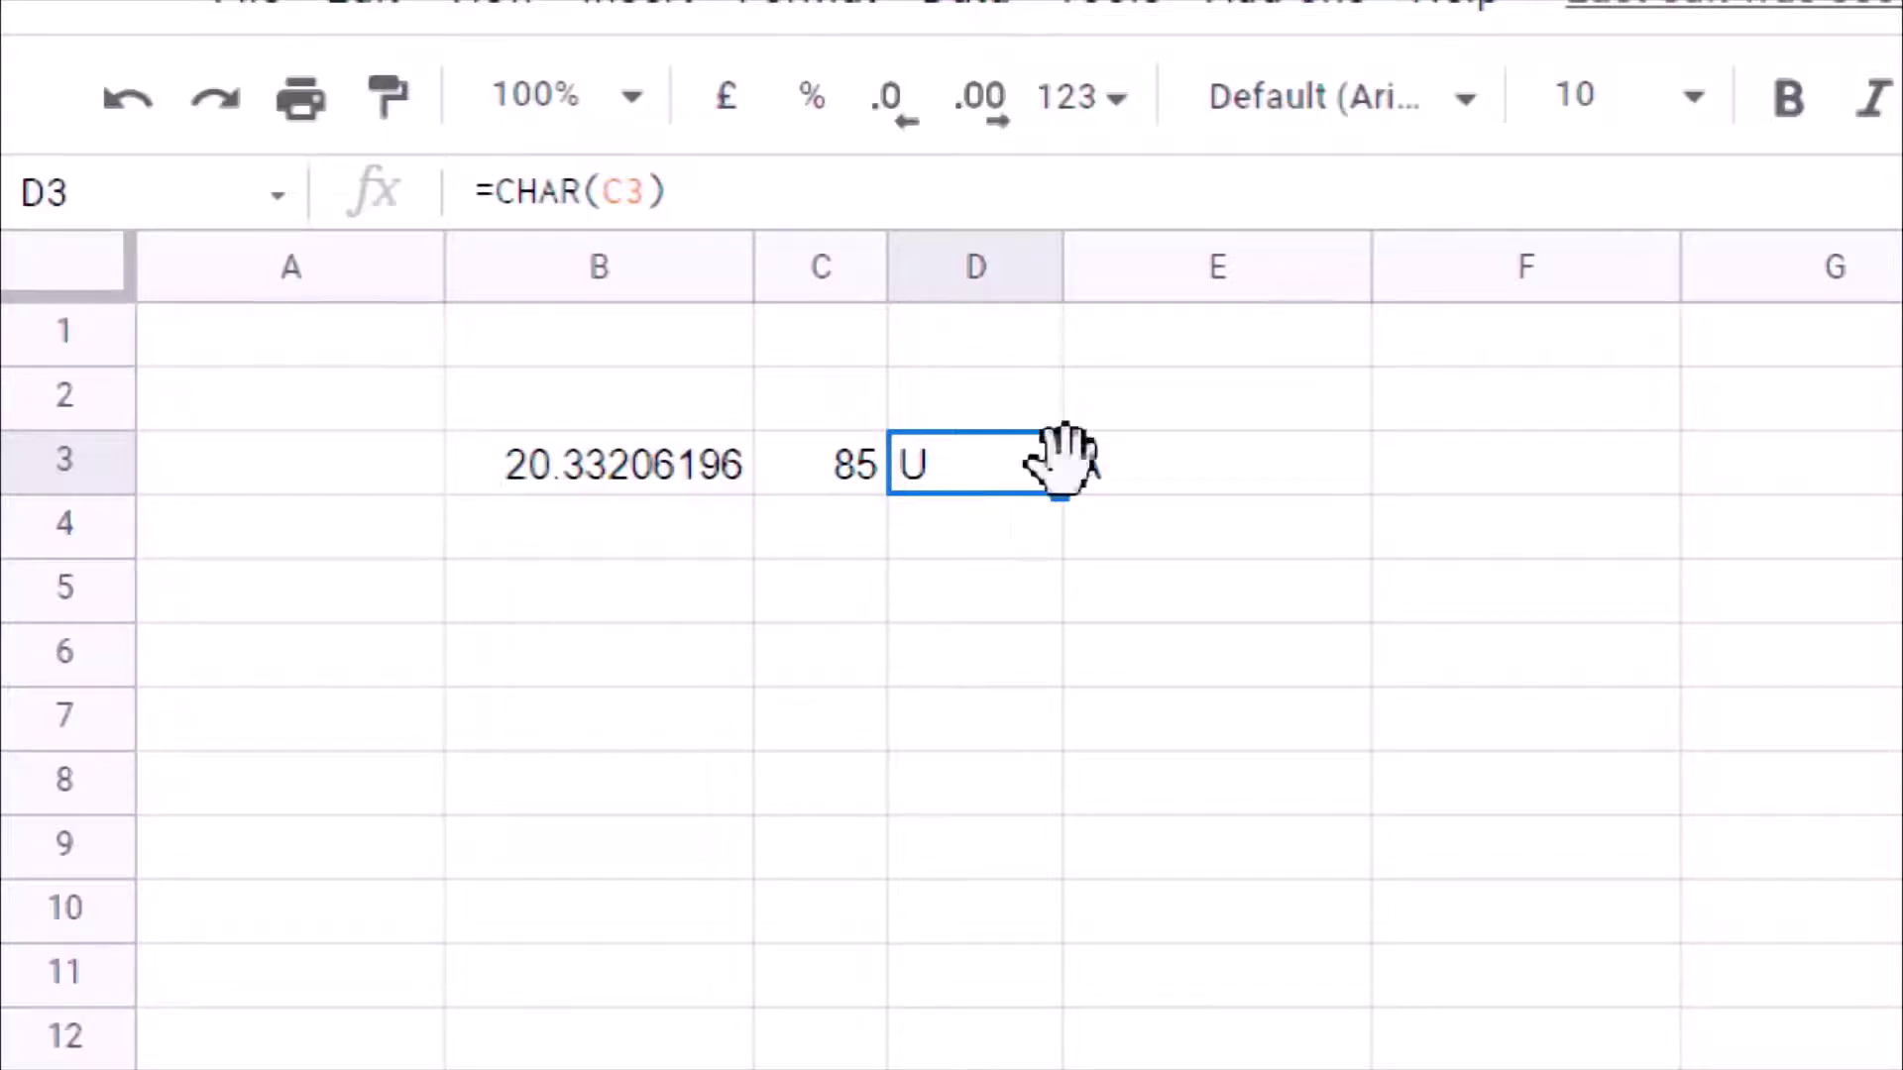
left_click(1134, 500)
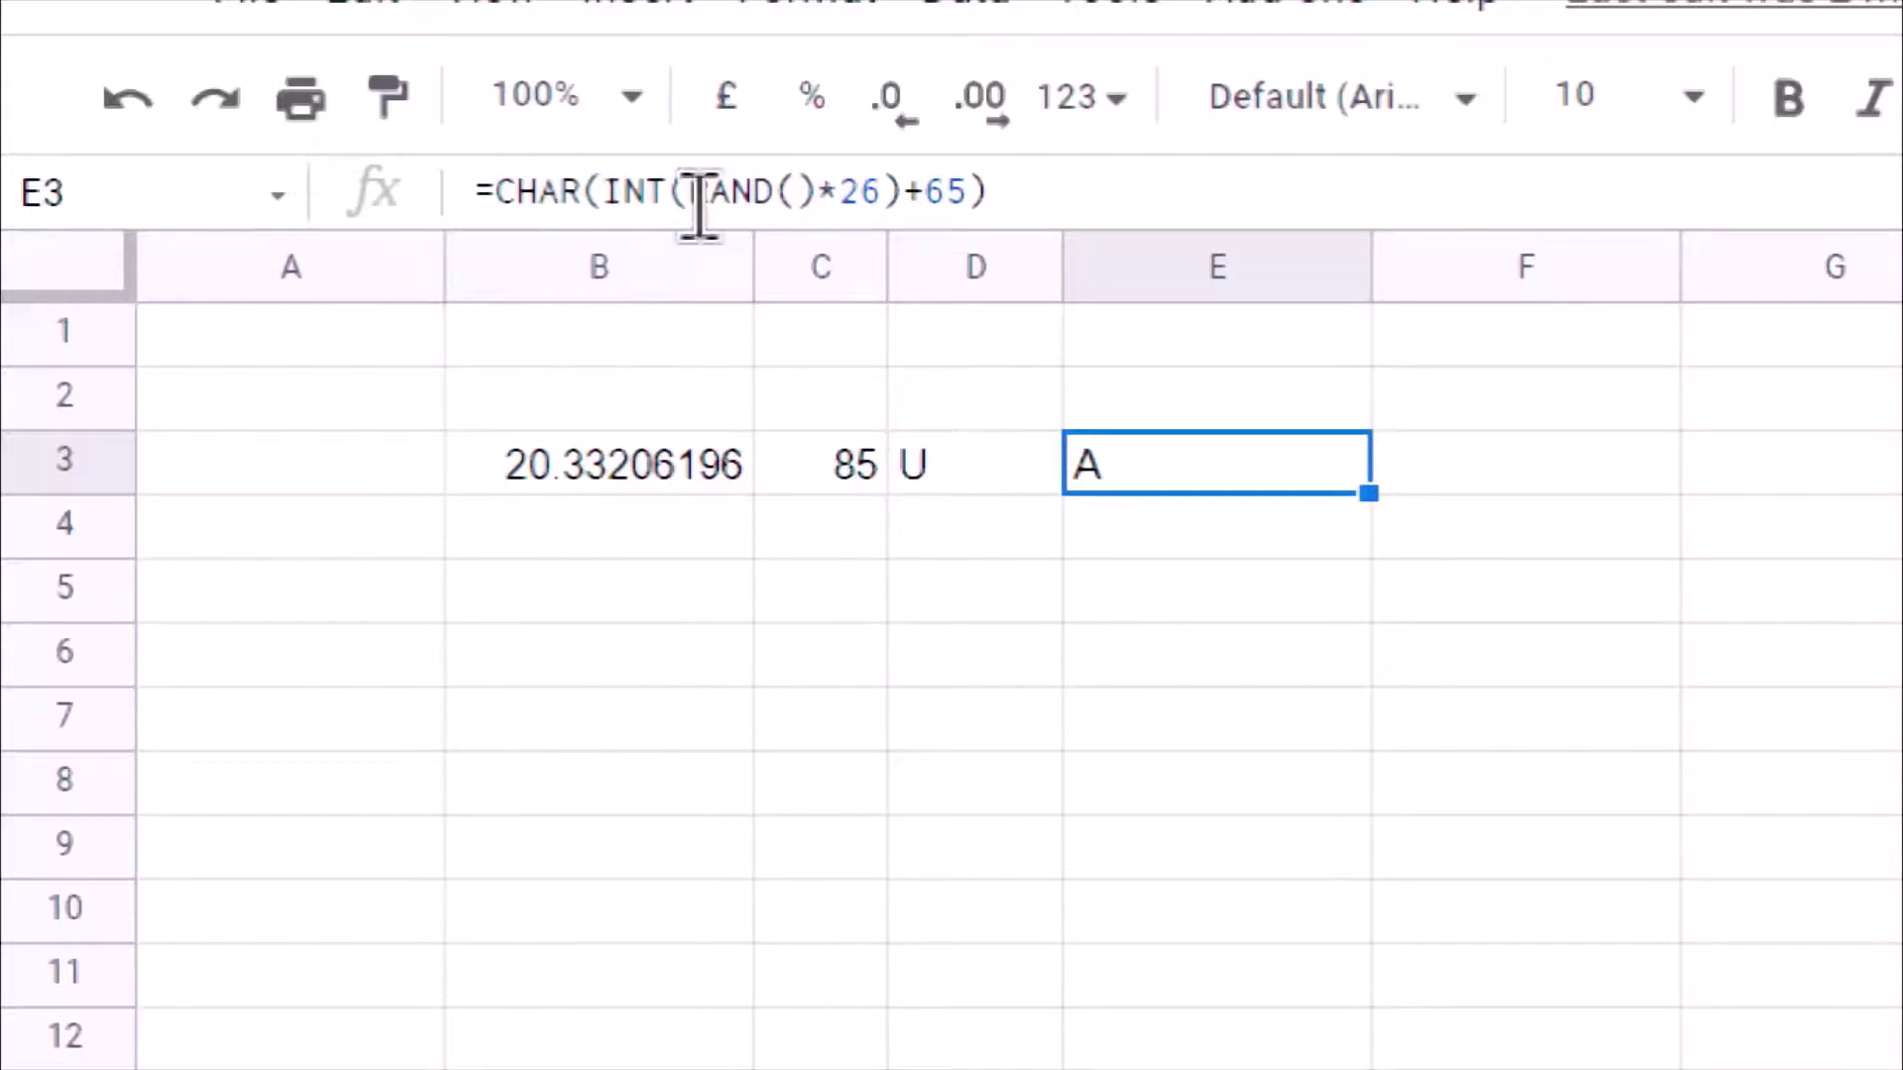
Step: Highlight the RAND()*26, INT, 65 and CHAR parts of E3's formula, then leave it unchanged
left_click_drag(690, 193, 880, 197)
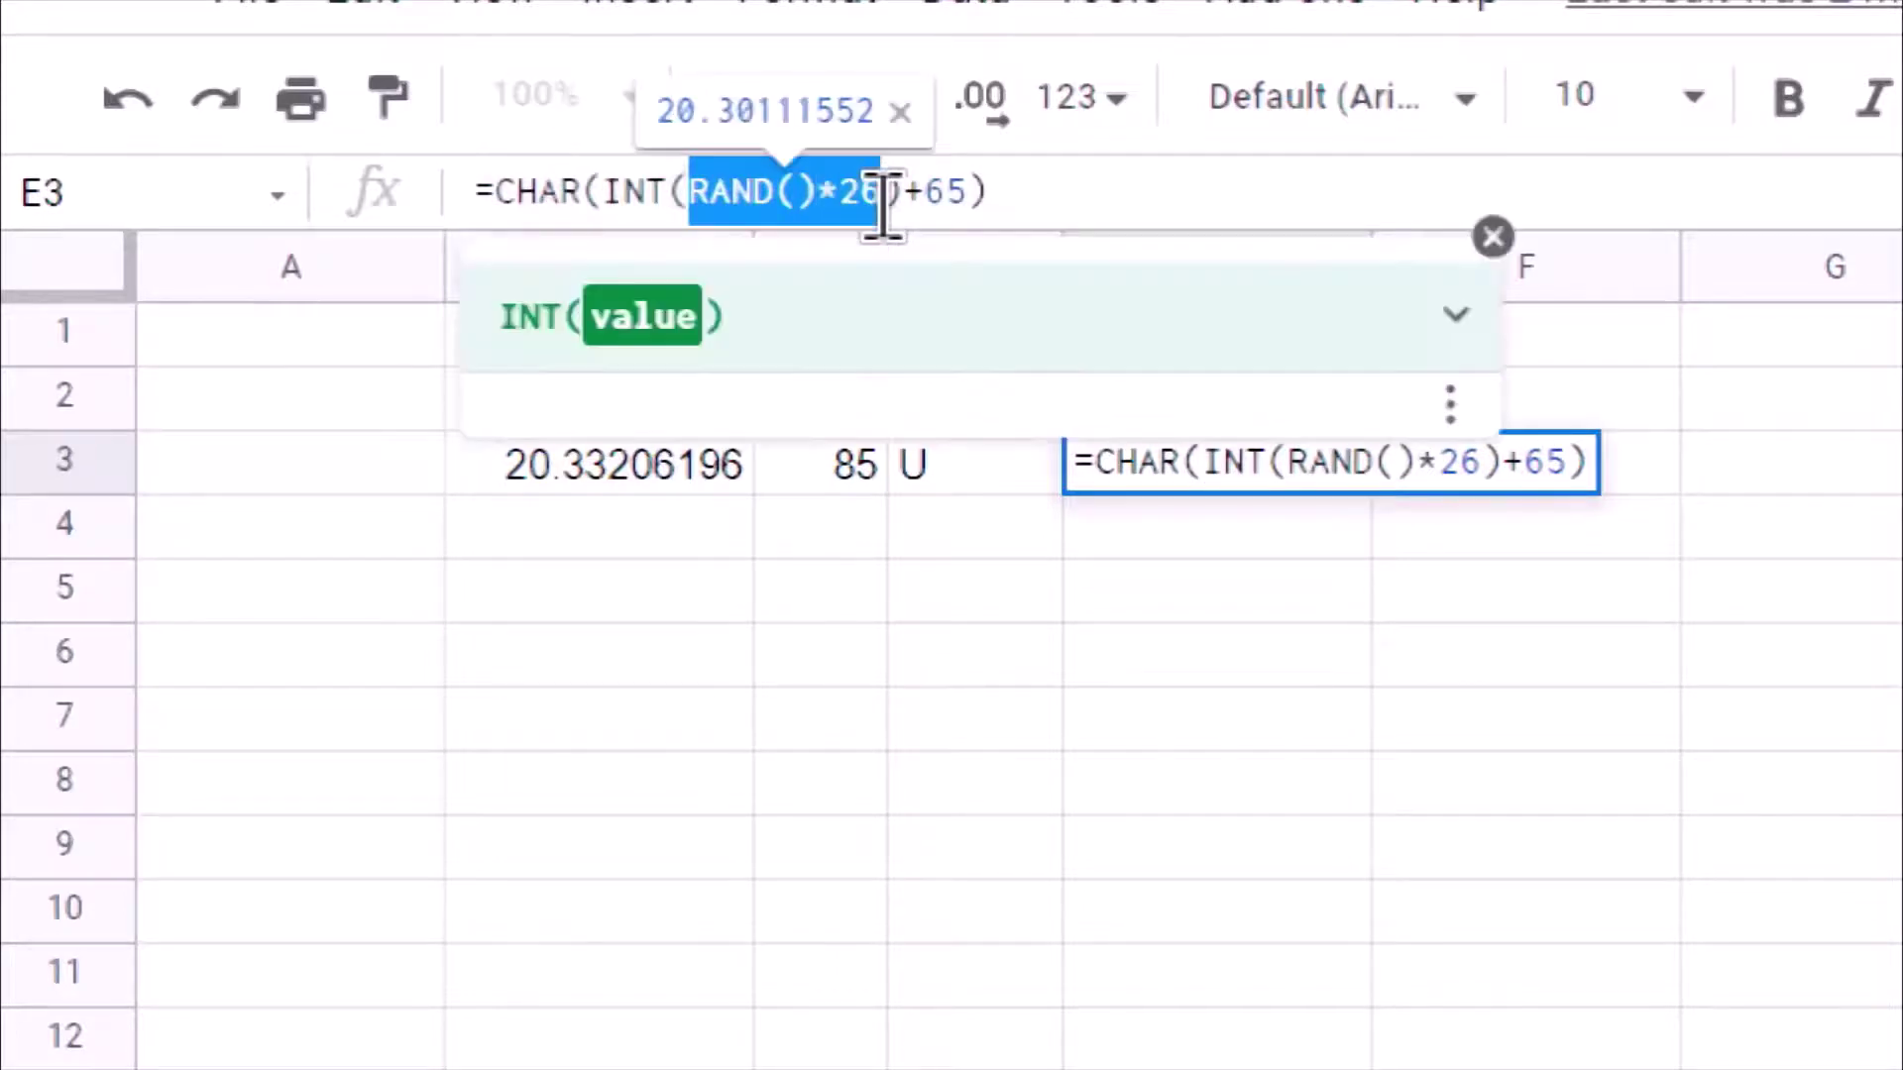
double_click(634, 193)
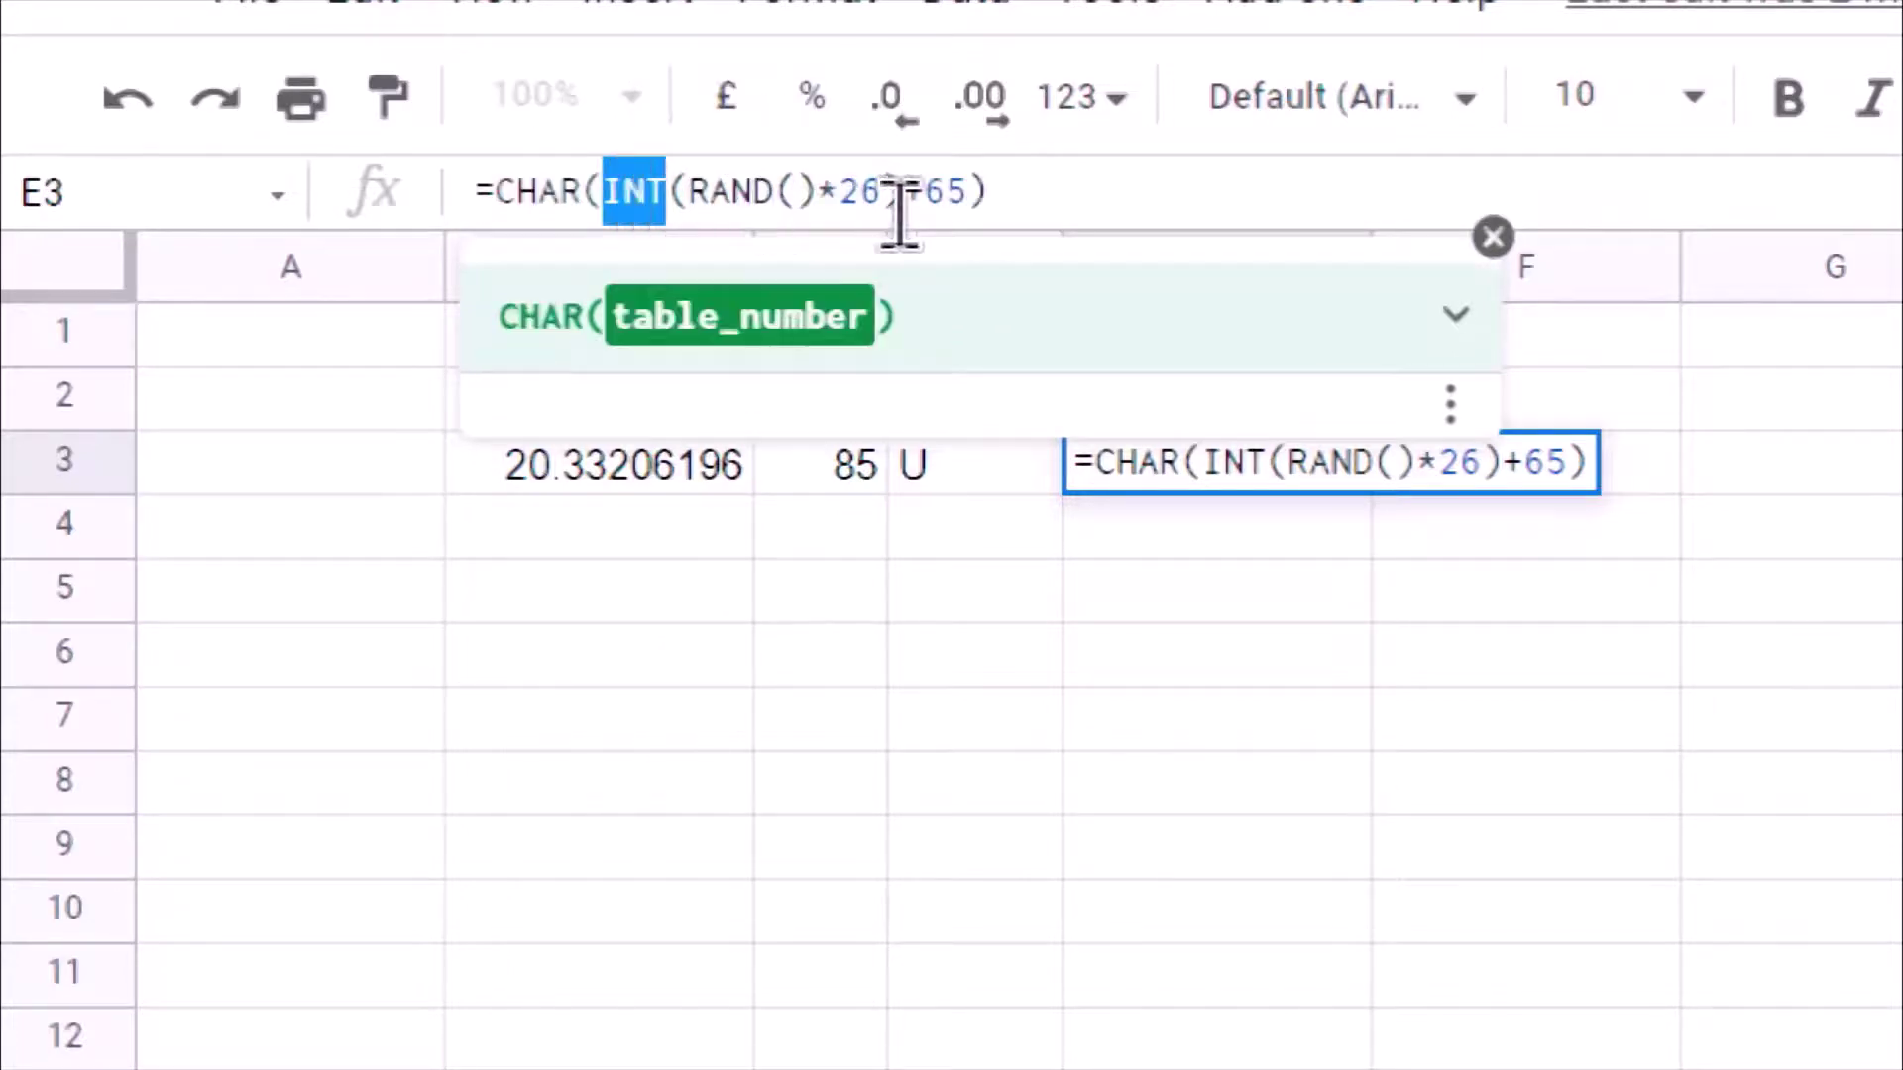
double_click(945, 195)
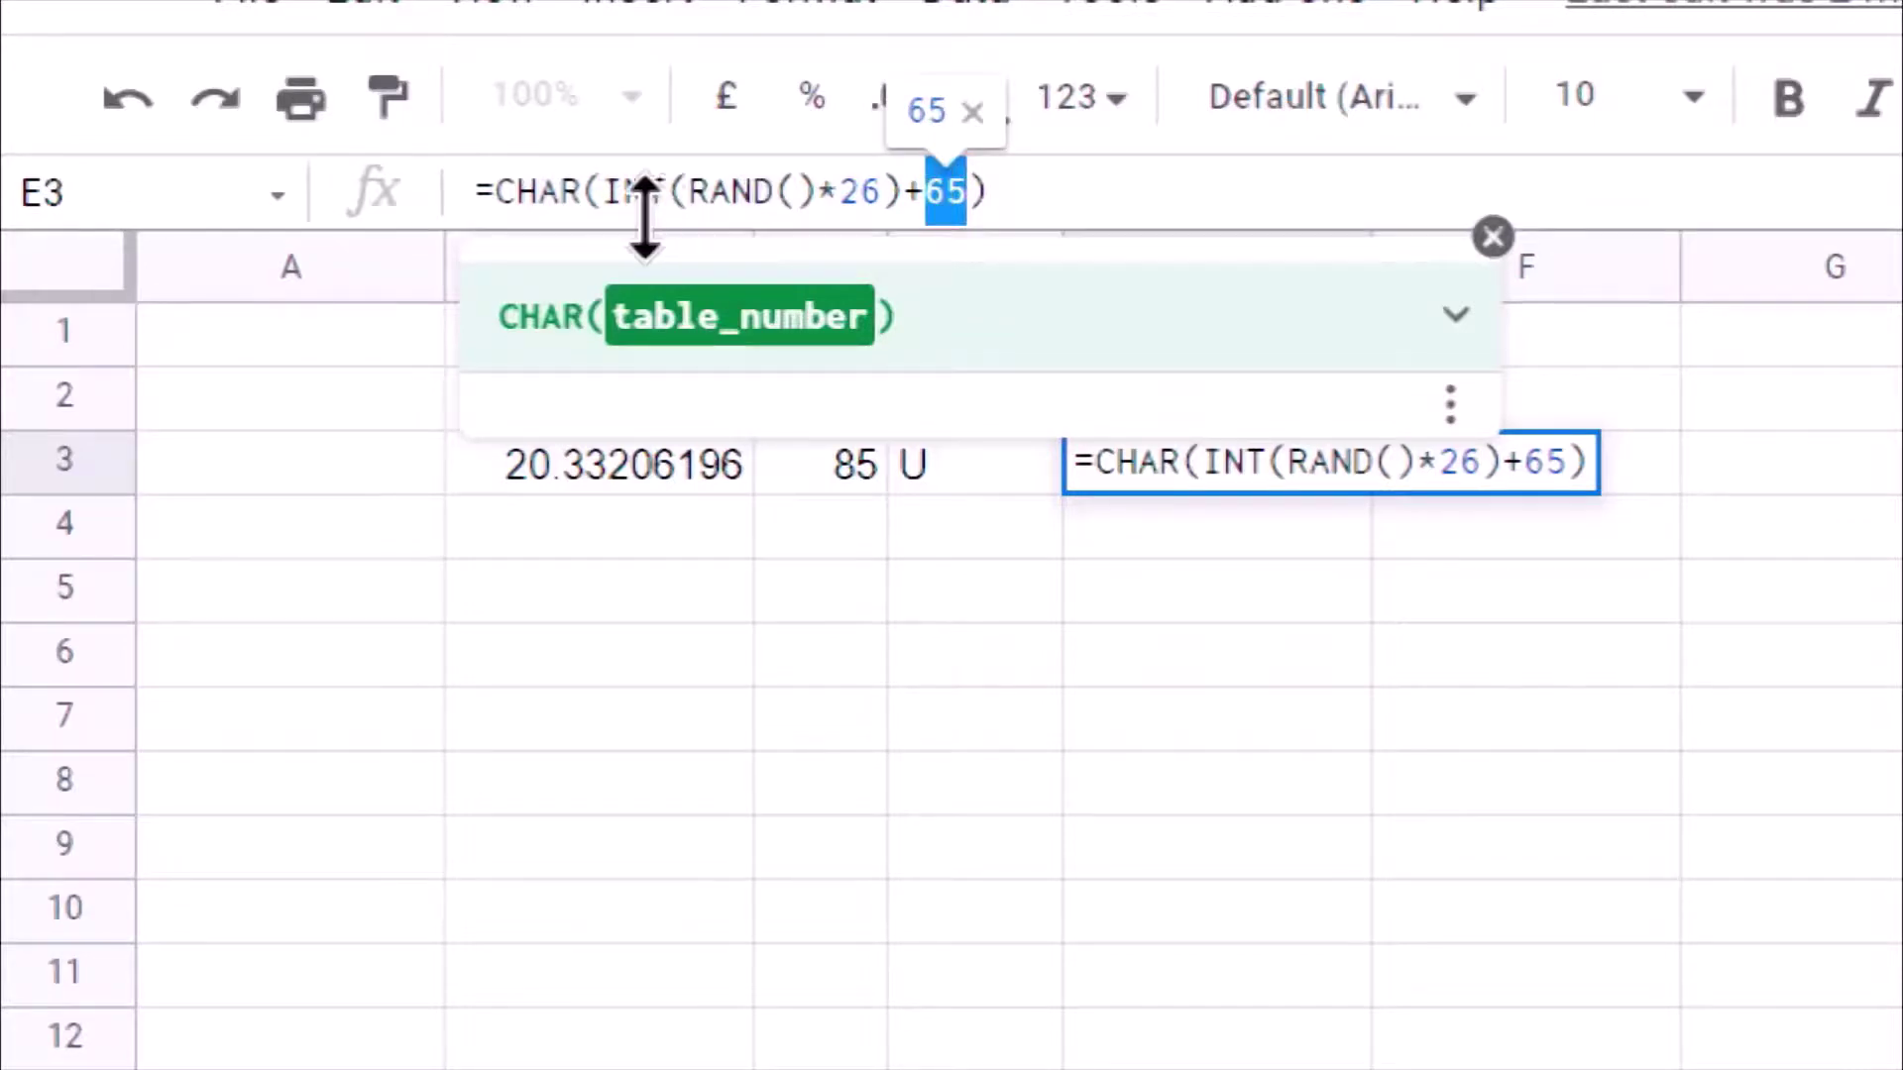
double_click(517, 191)
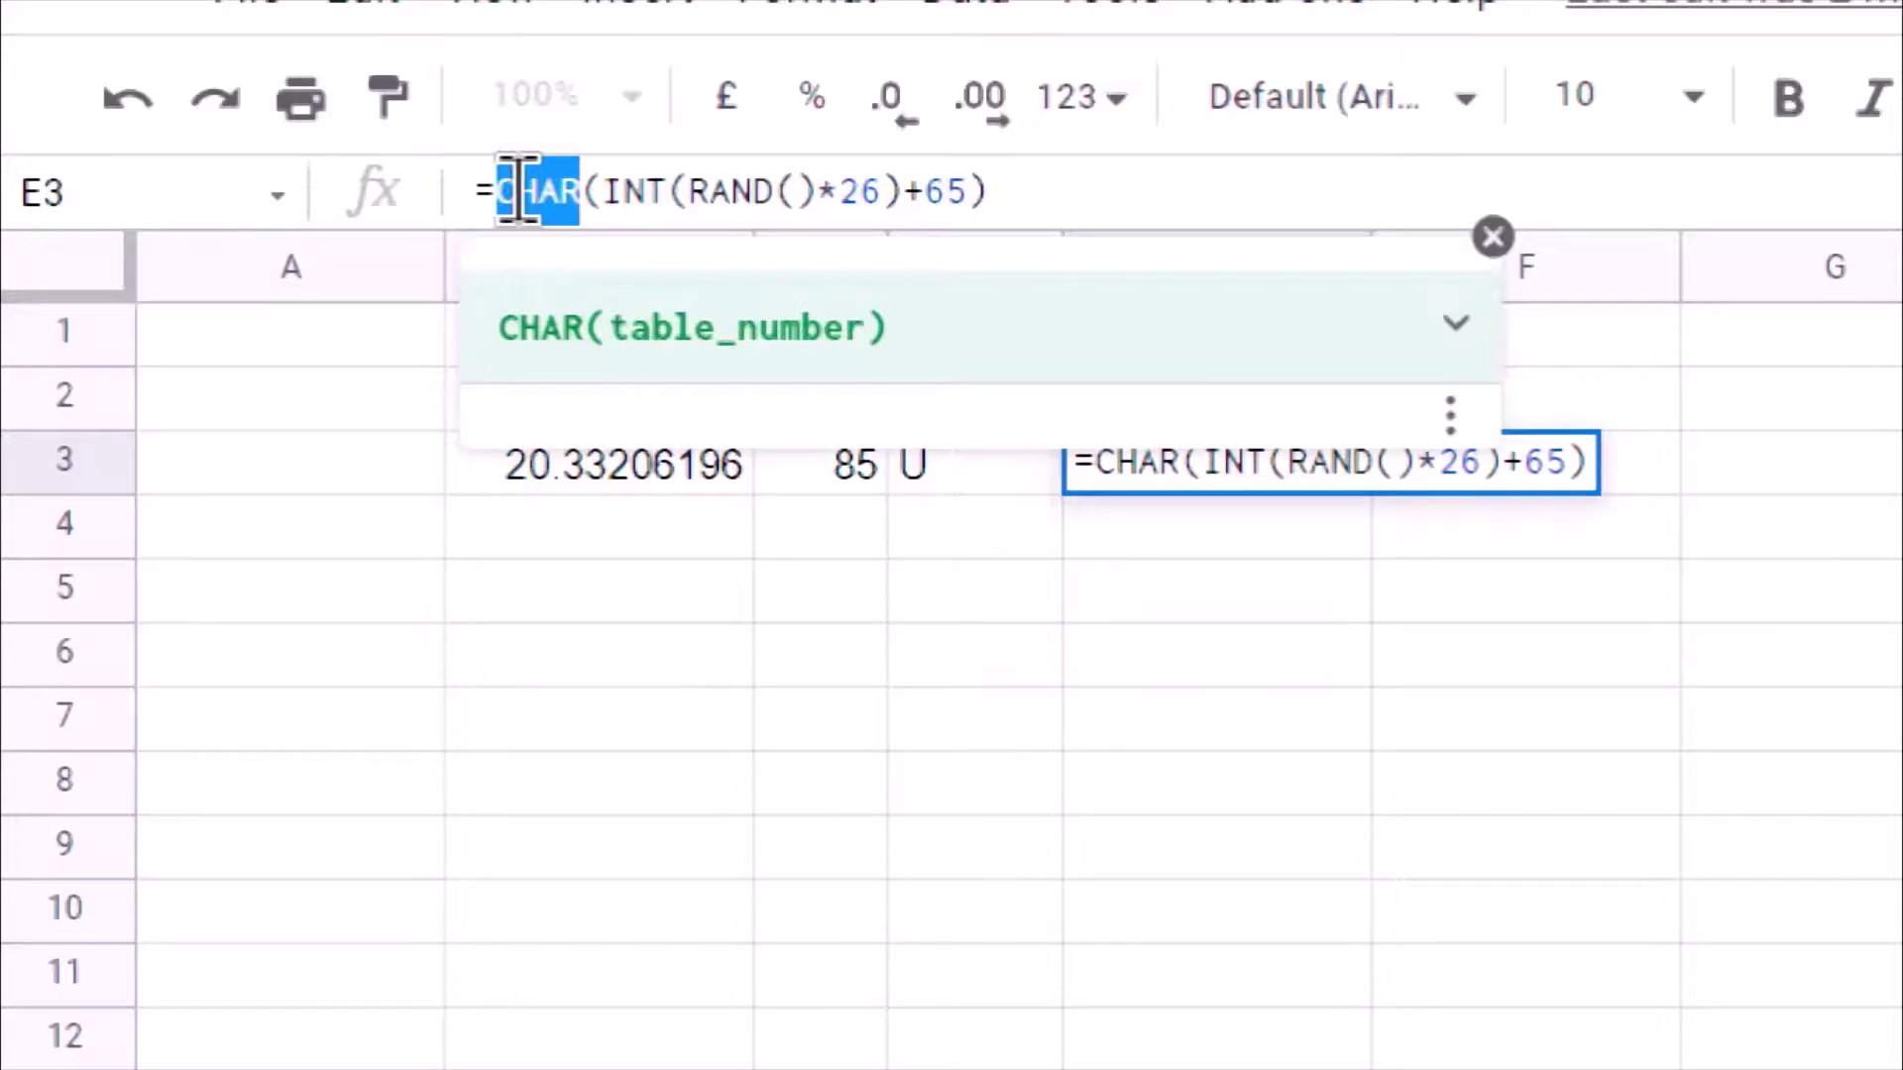
key("Escape")
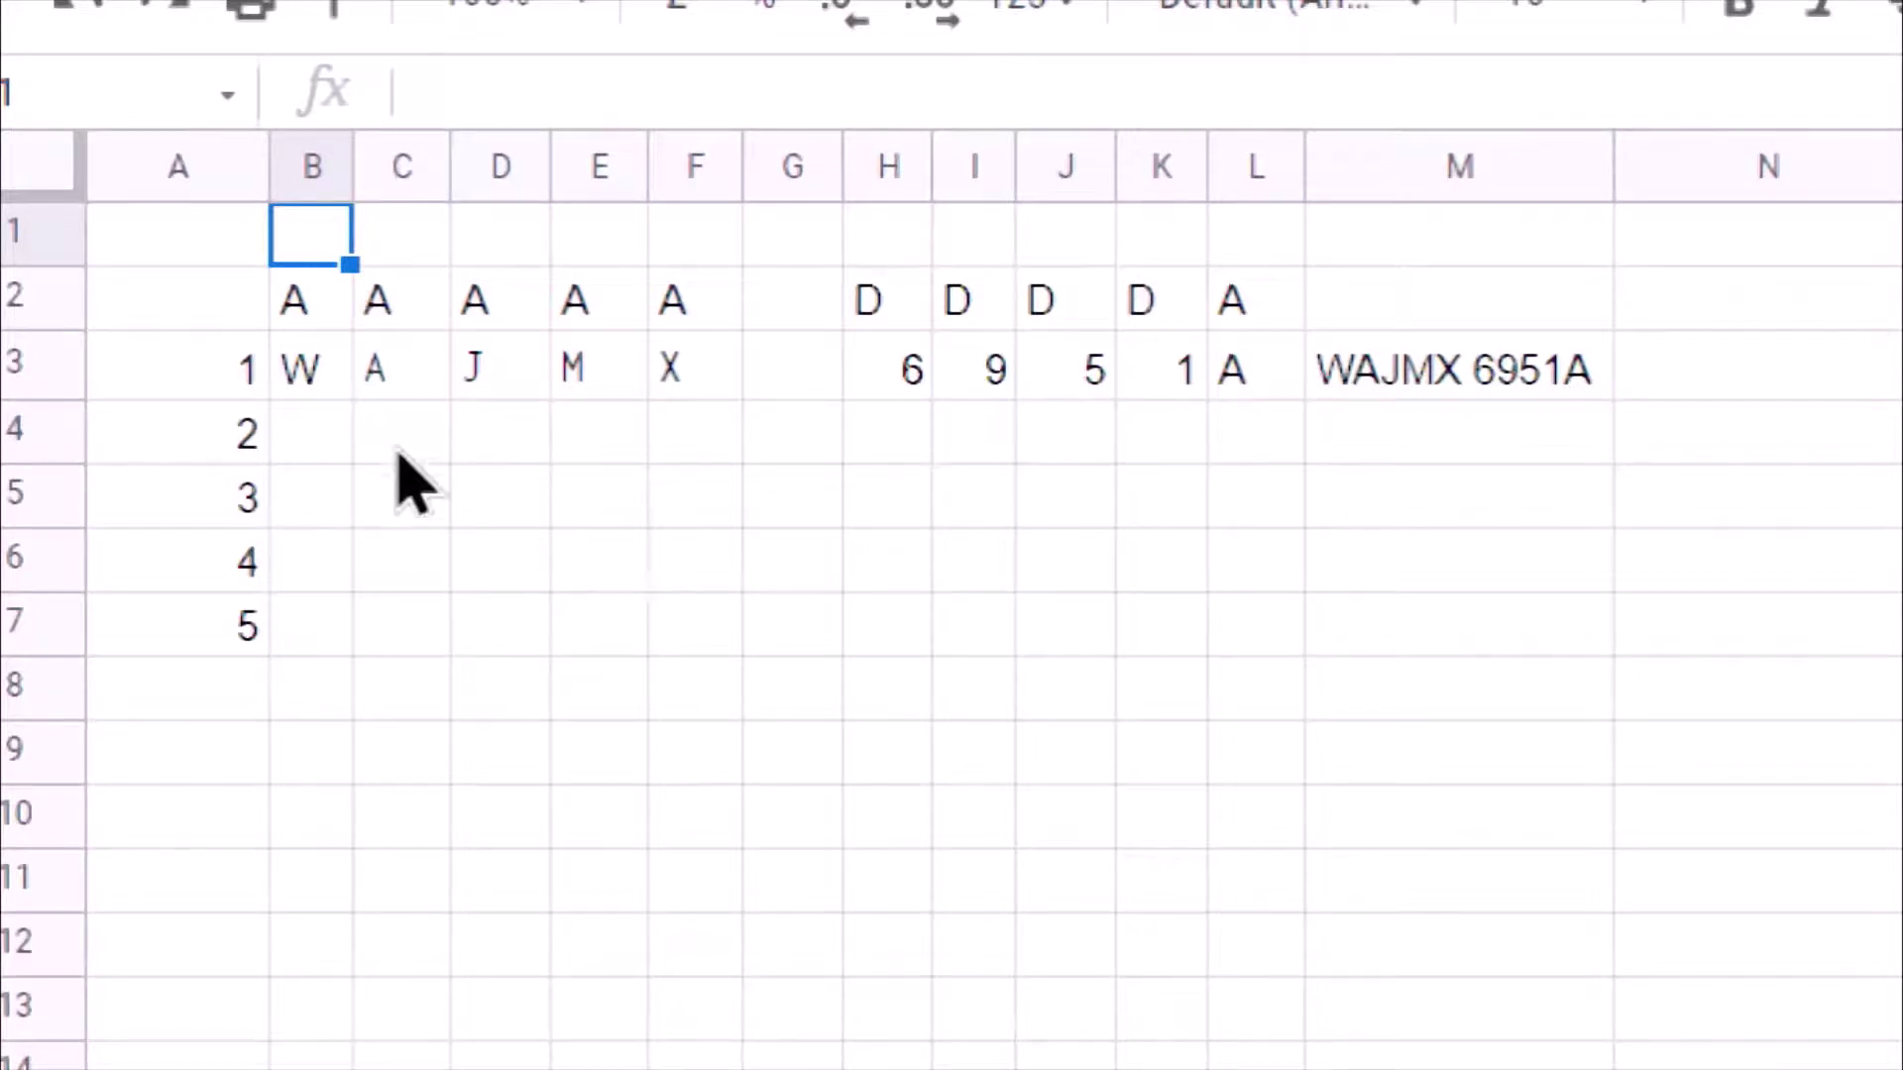
left_click(315, 377)
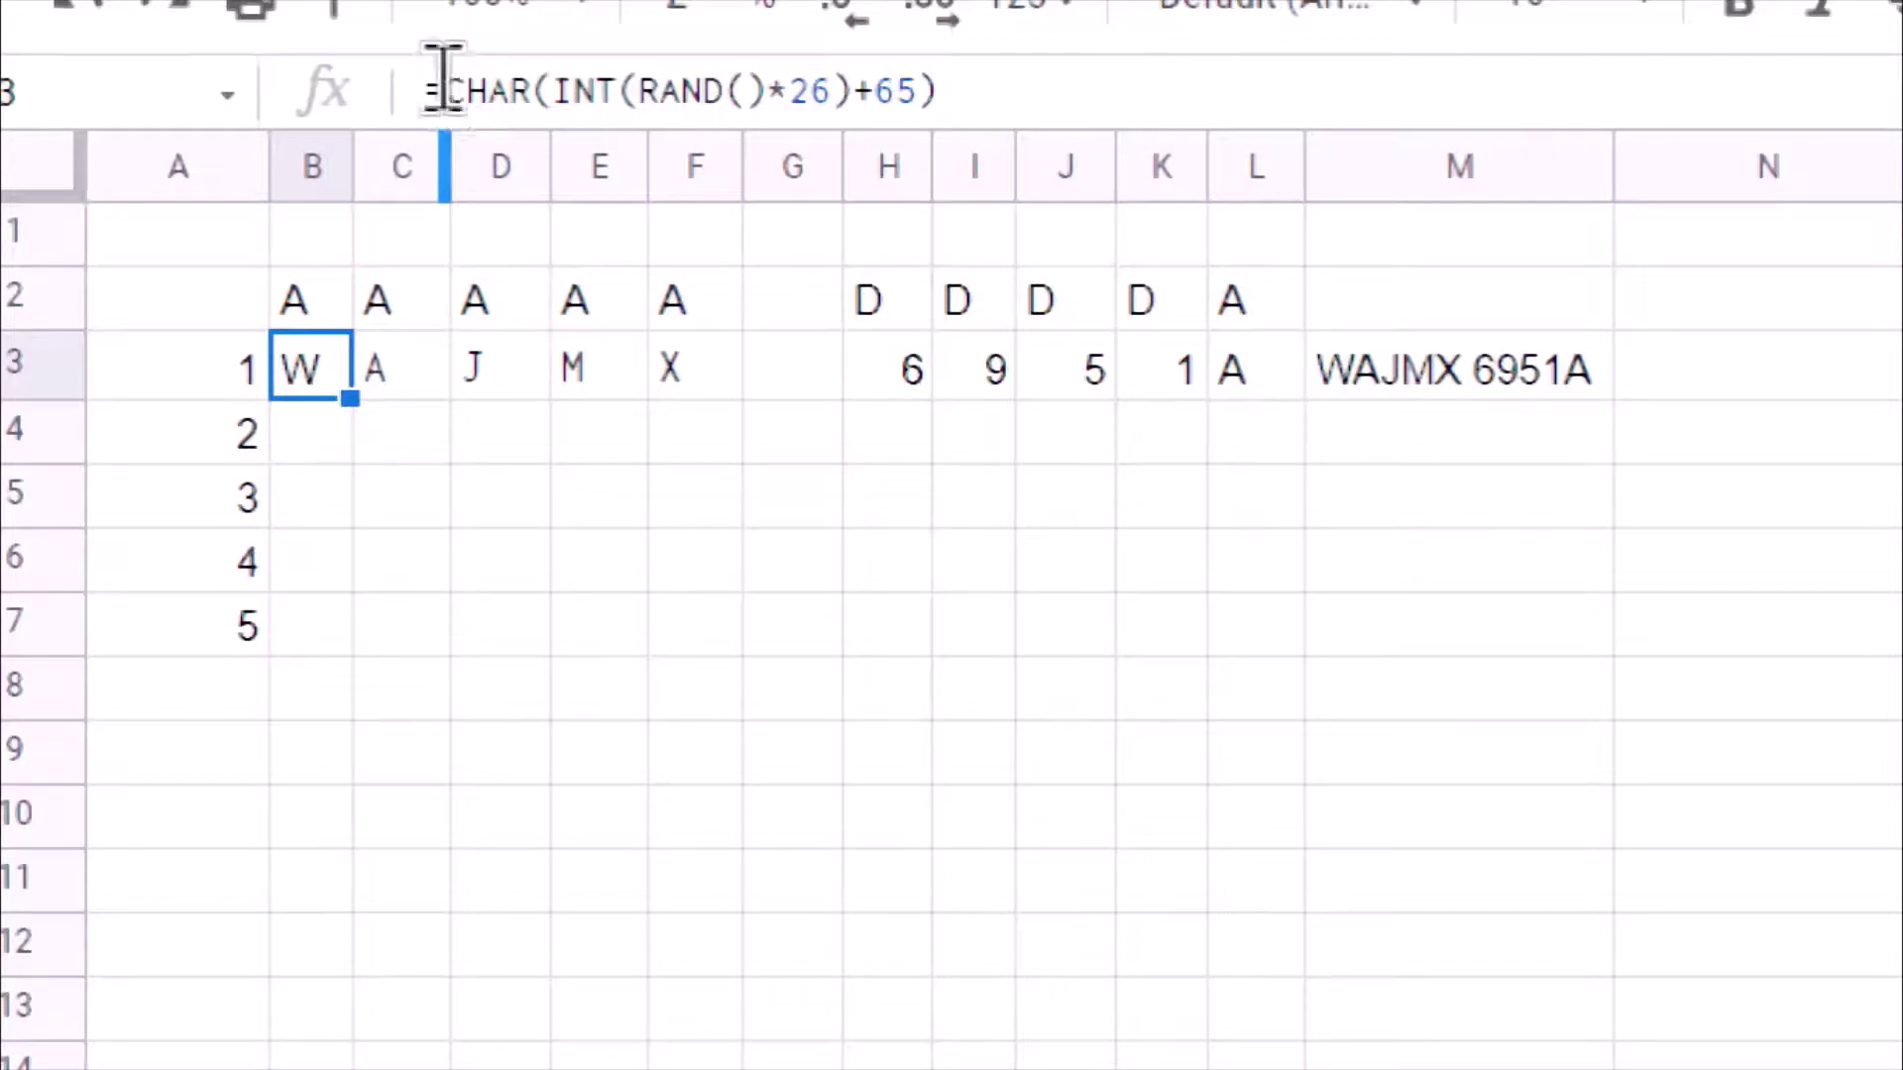
left_click_drag(444, 79, 1003, 82)
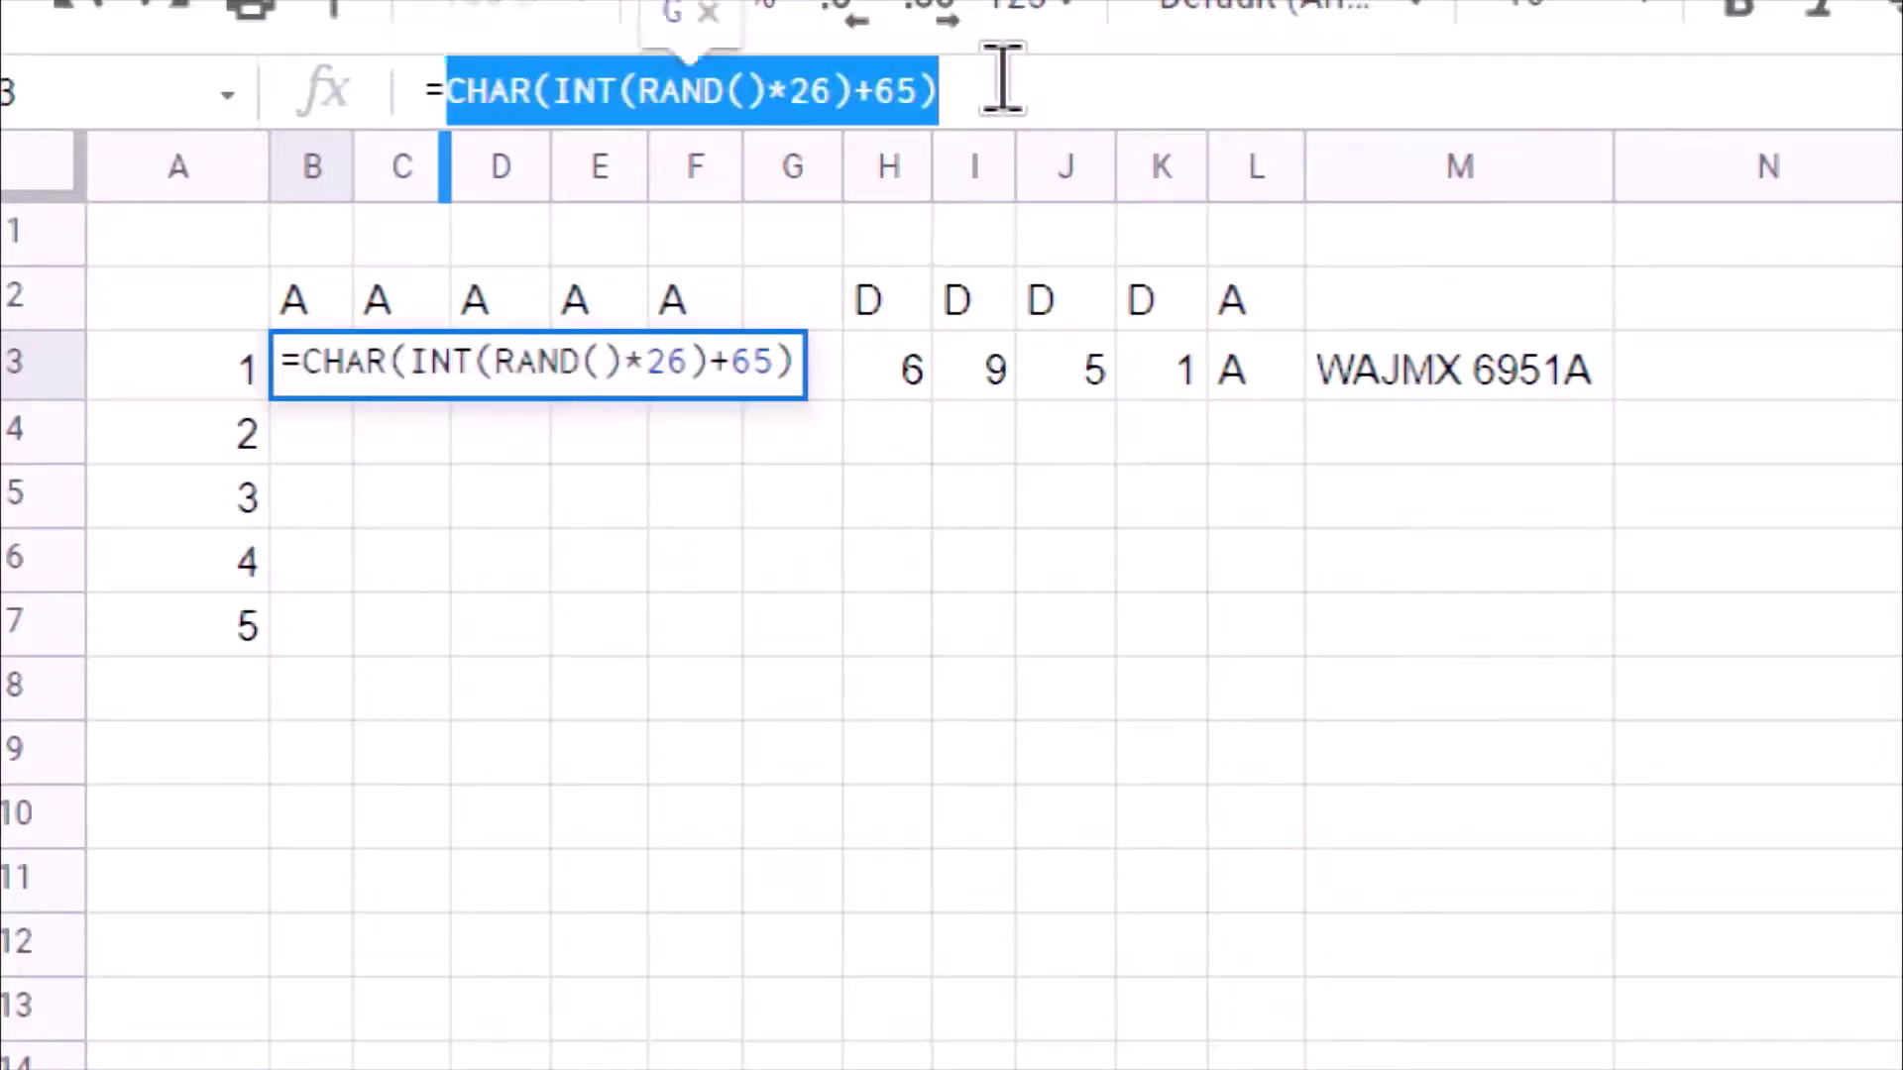
key("Escape")
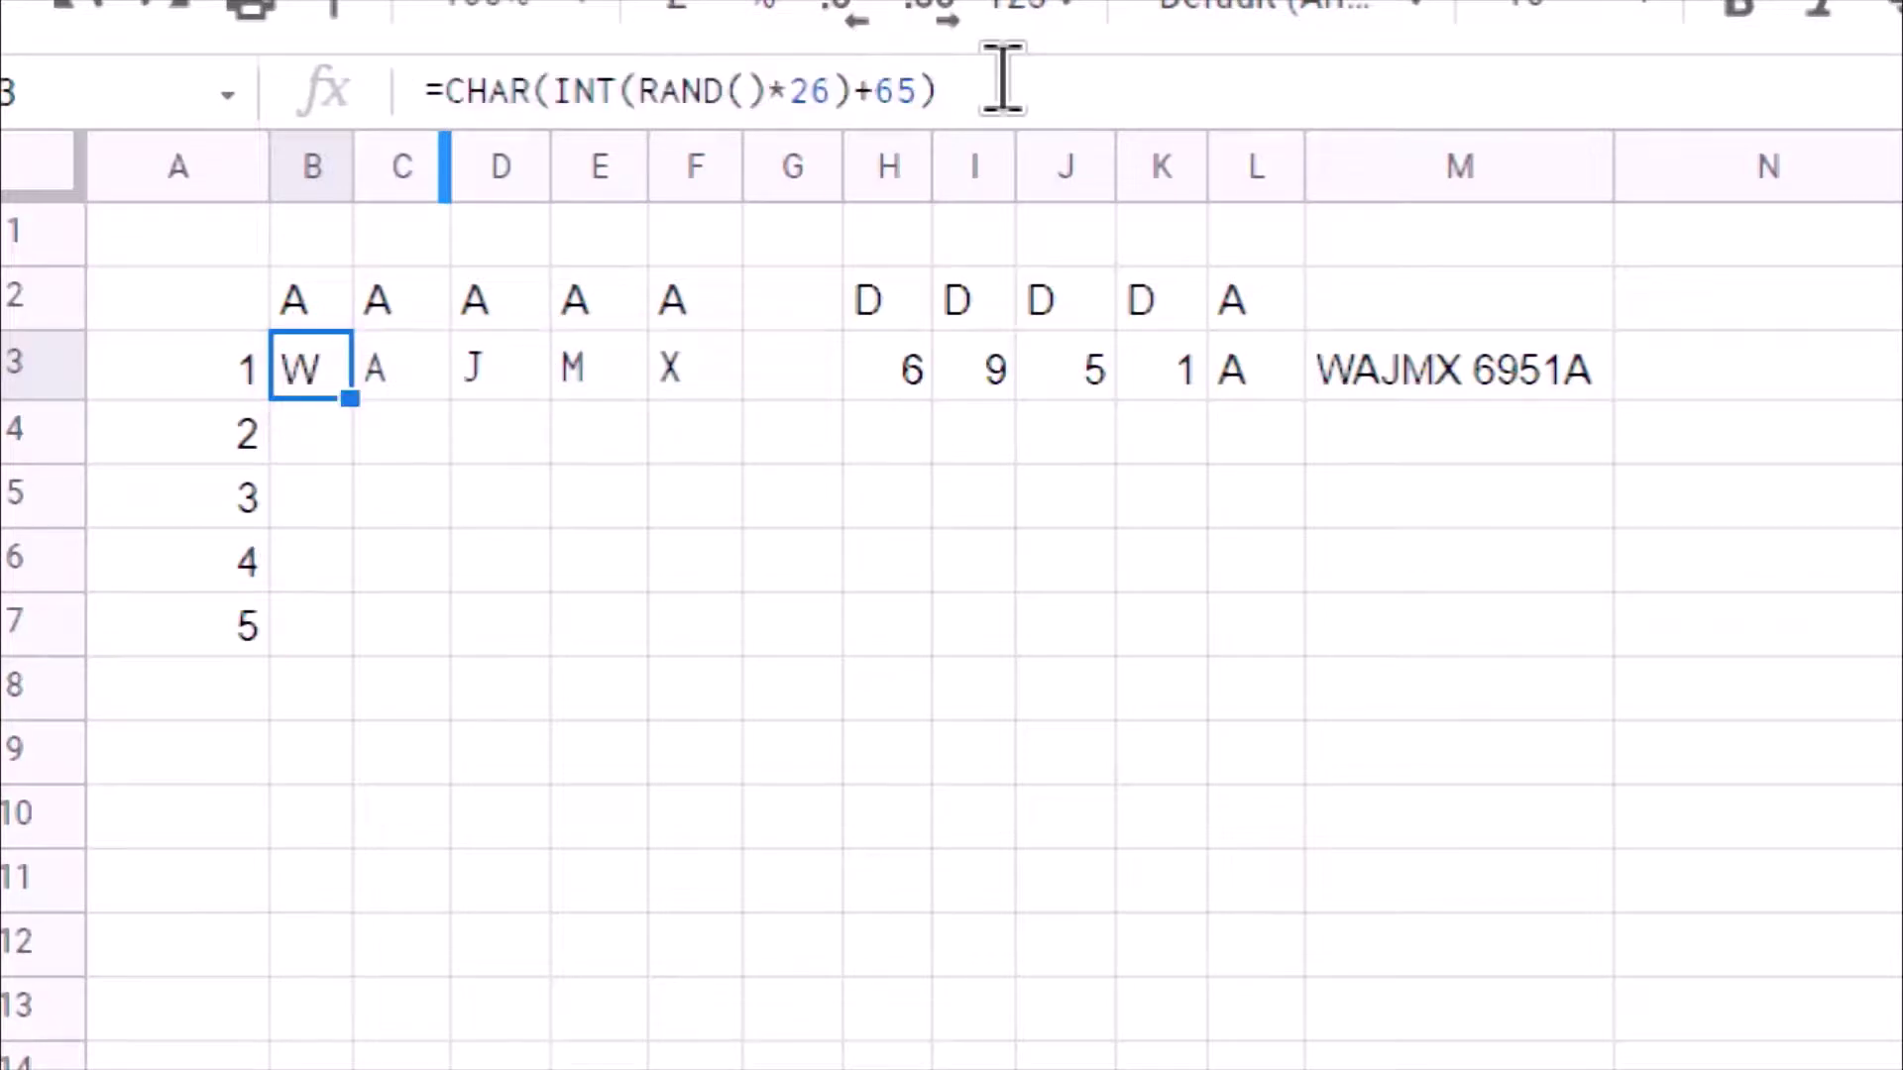
key("shift+Right")
key("shift+Right")
key("shift+Right")
key("shift+Right")
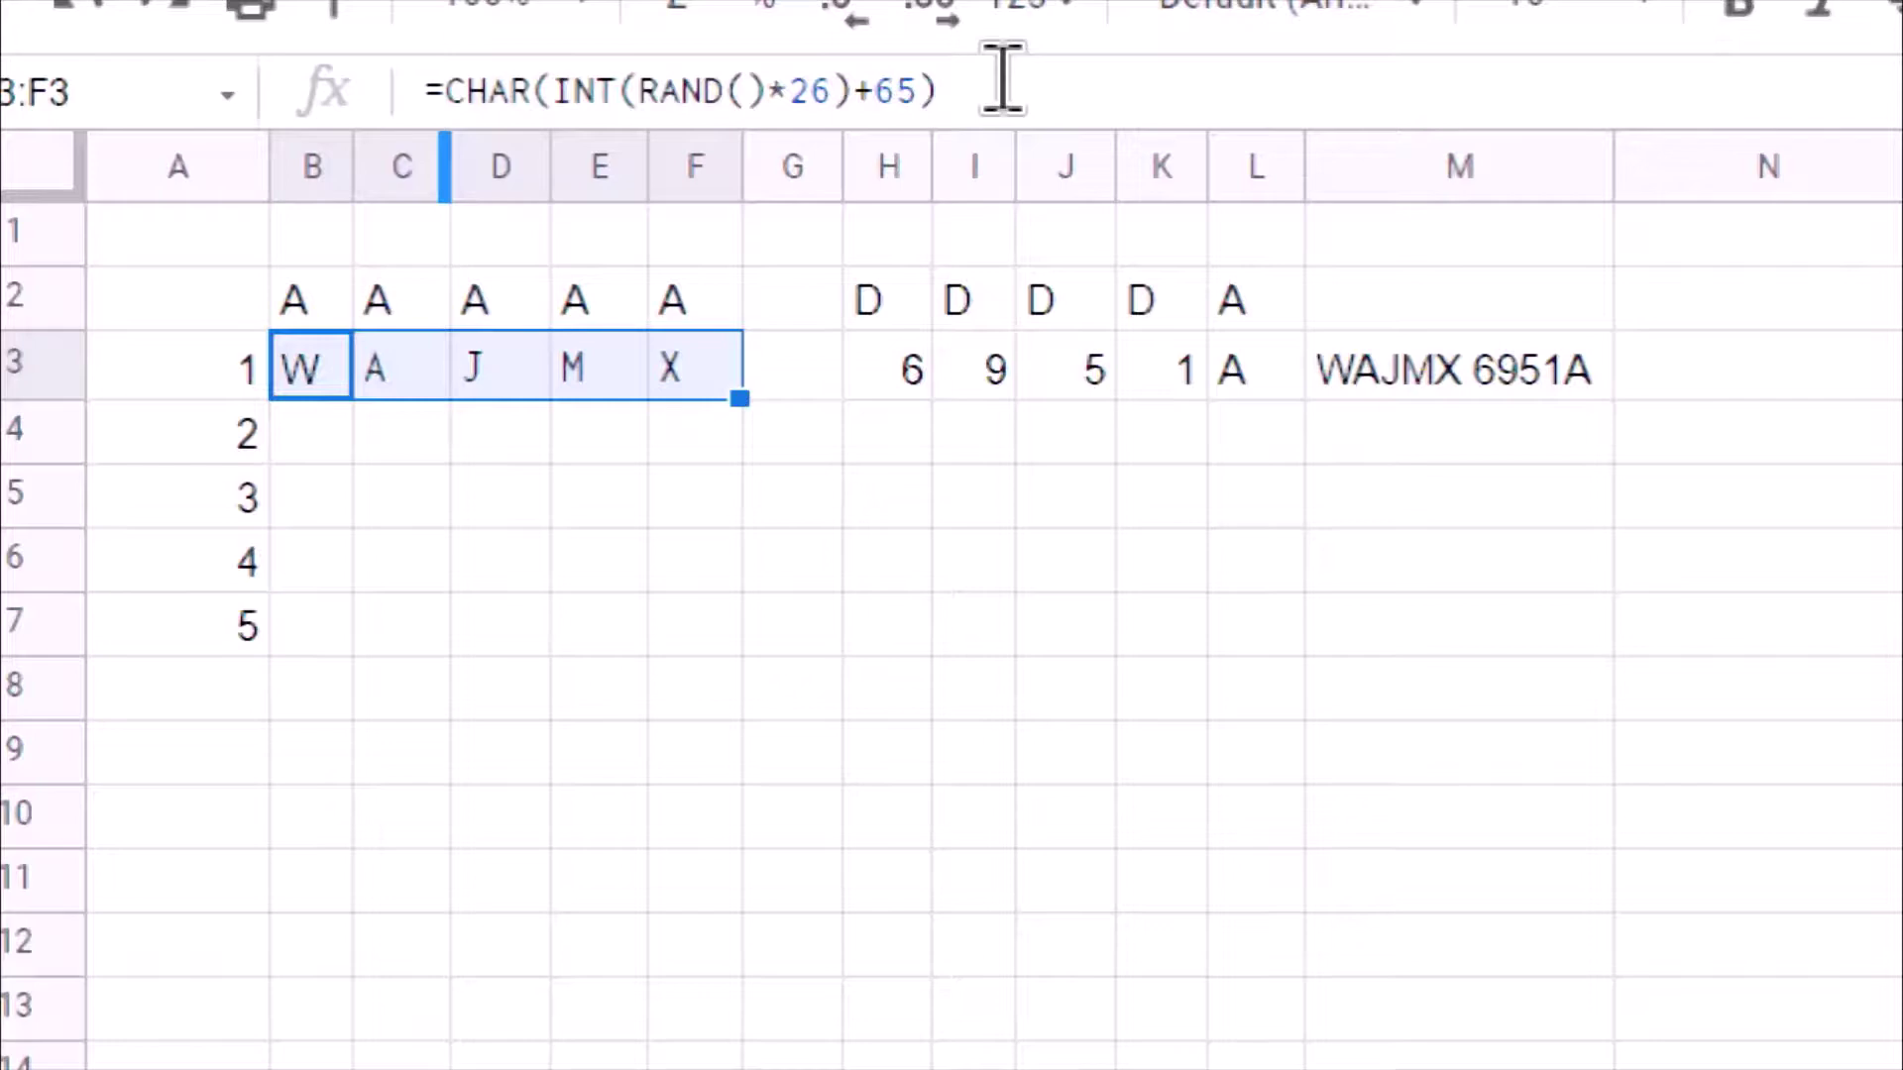
key("Right")
key("Right")
key("Right")
key("Right")
key("Right")
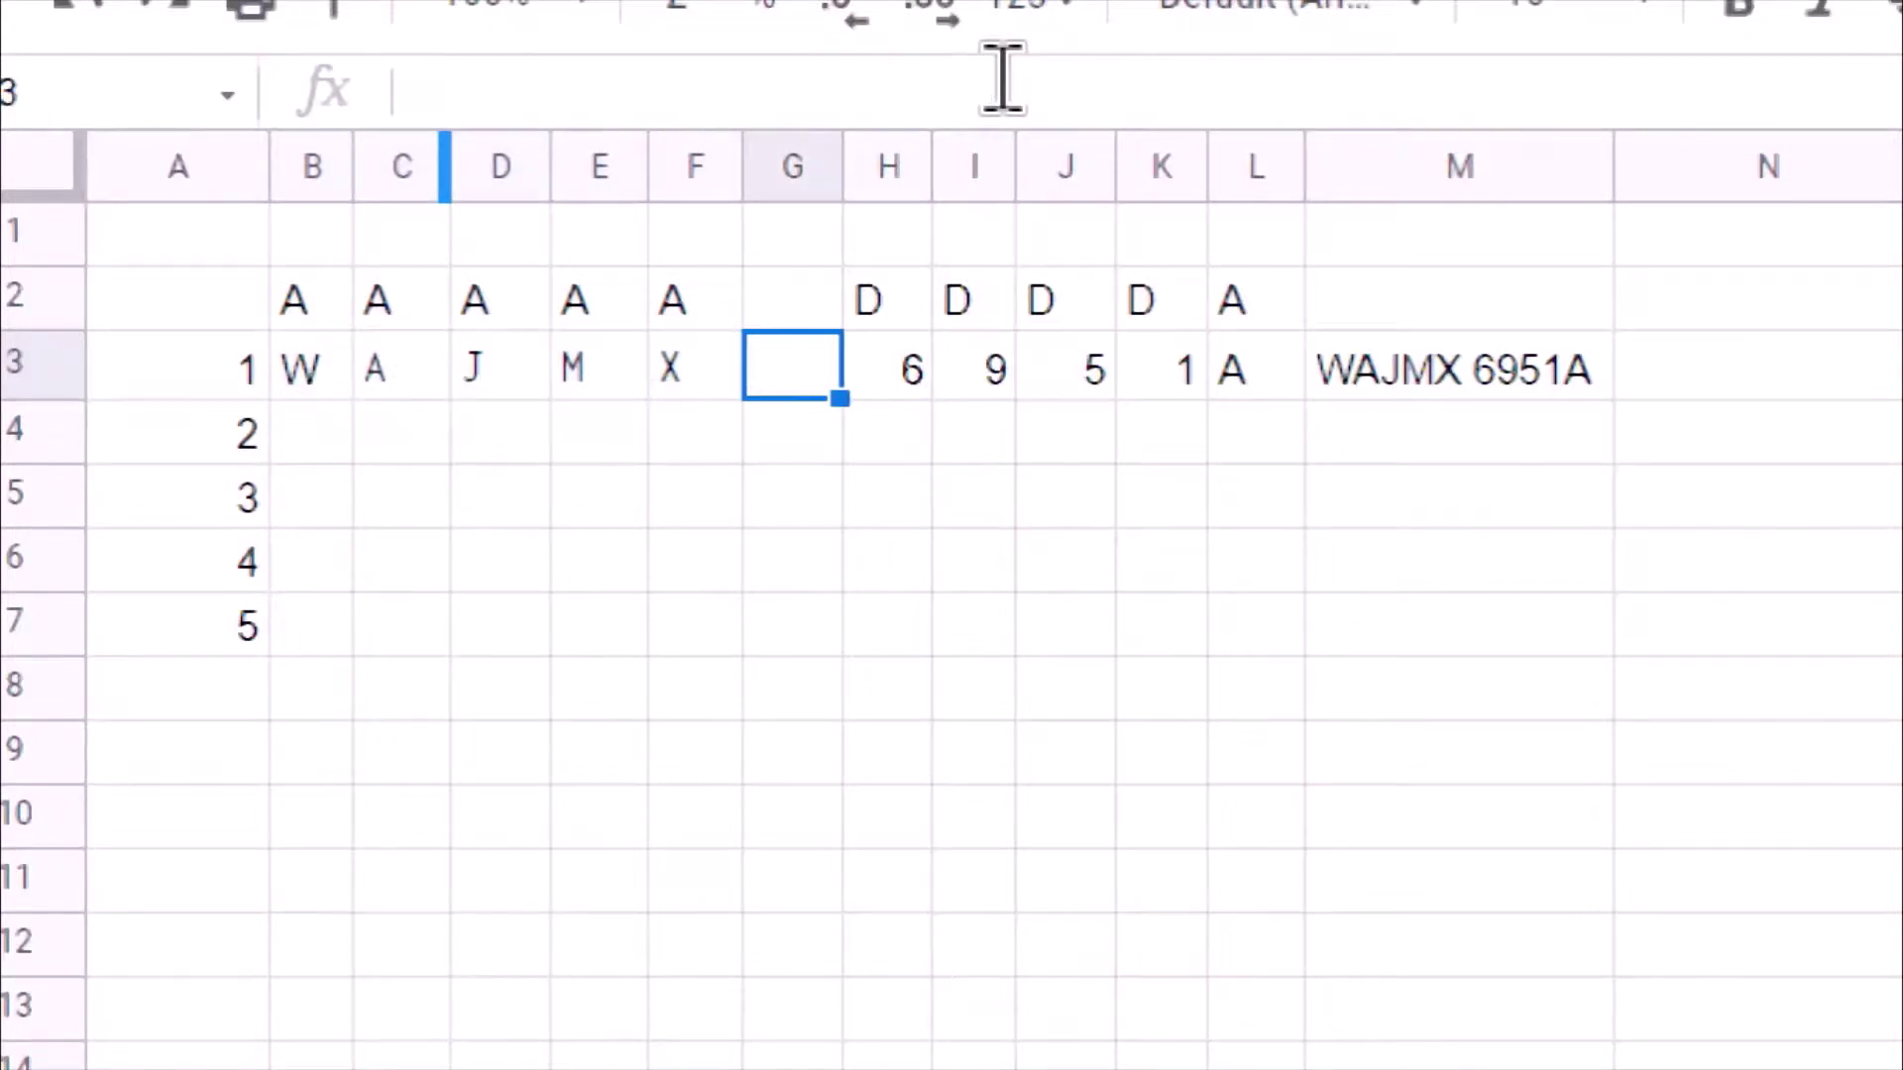
key("Right")
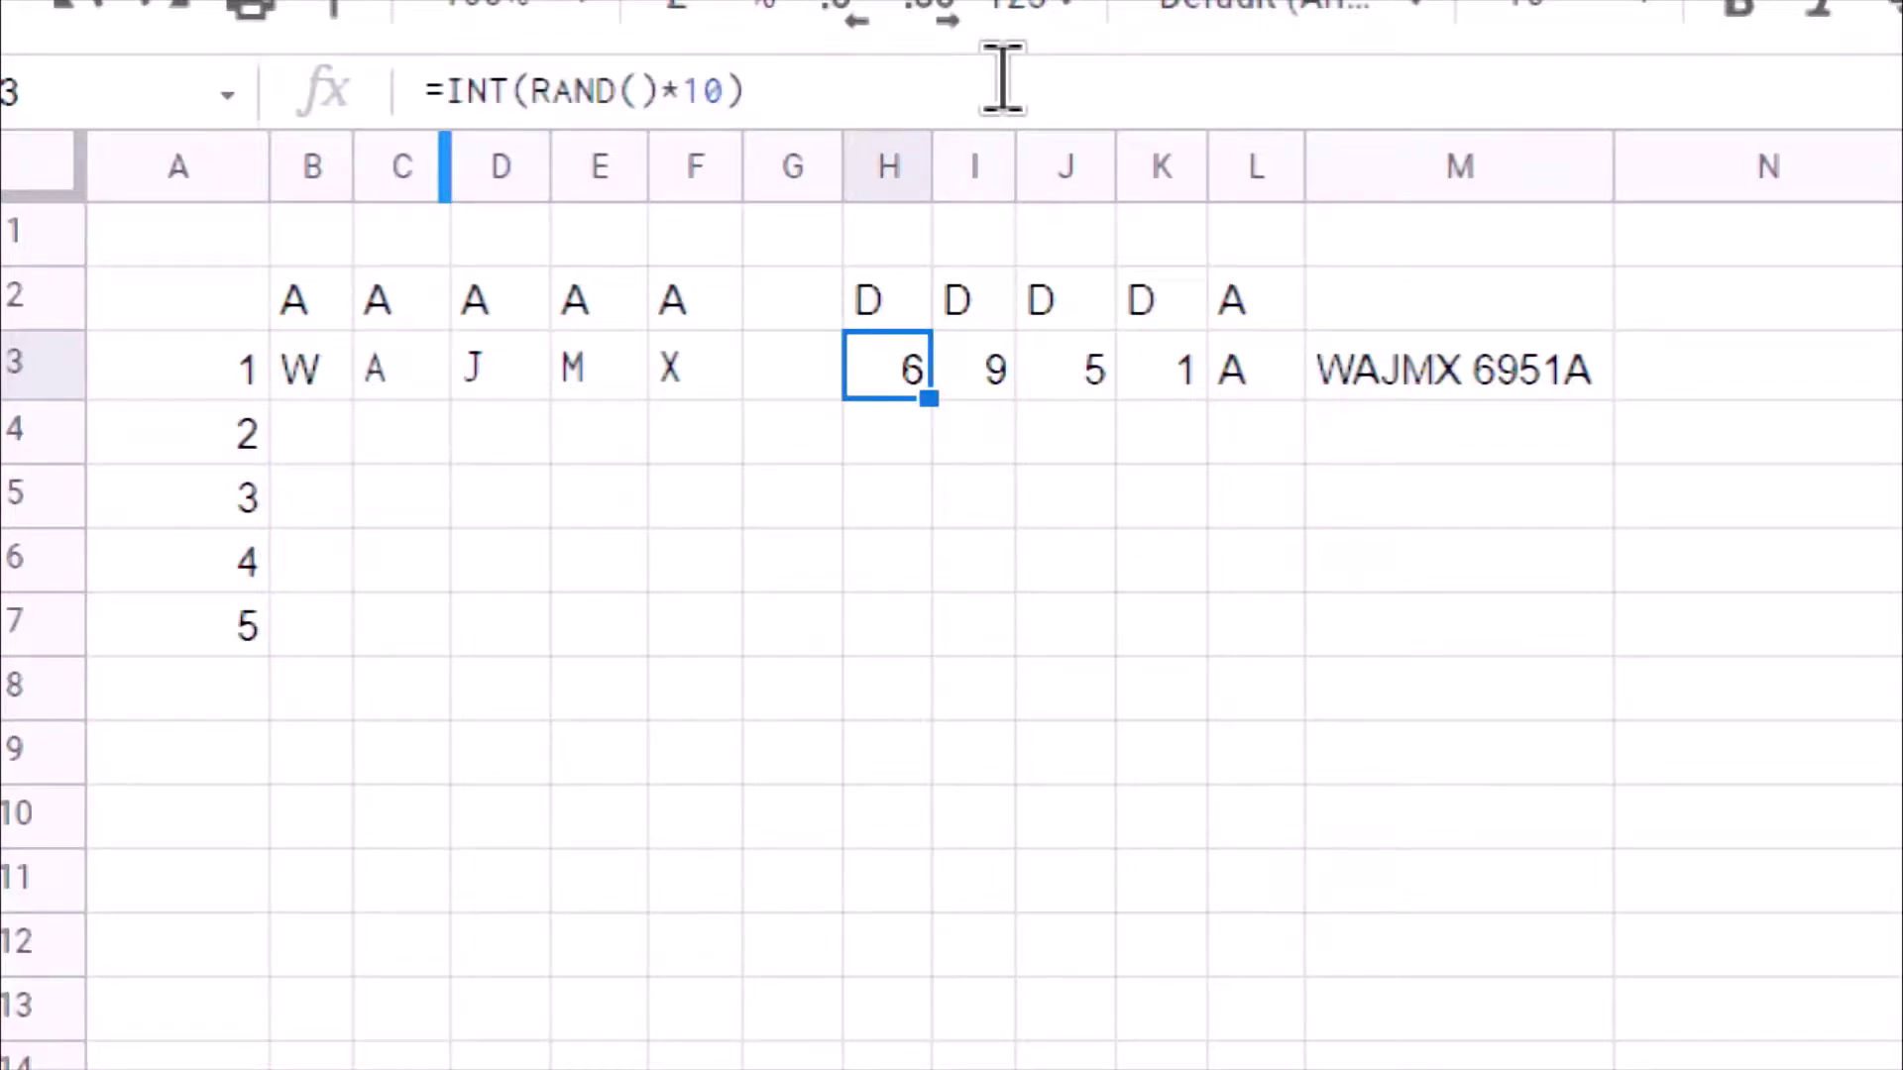
double_click(572, 99)
left_click_drag(573, 99, 656, 104)
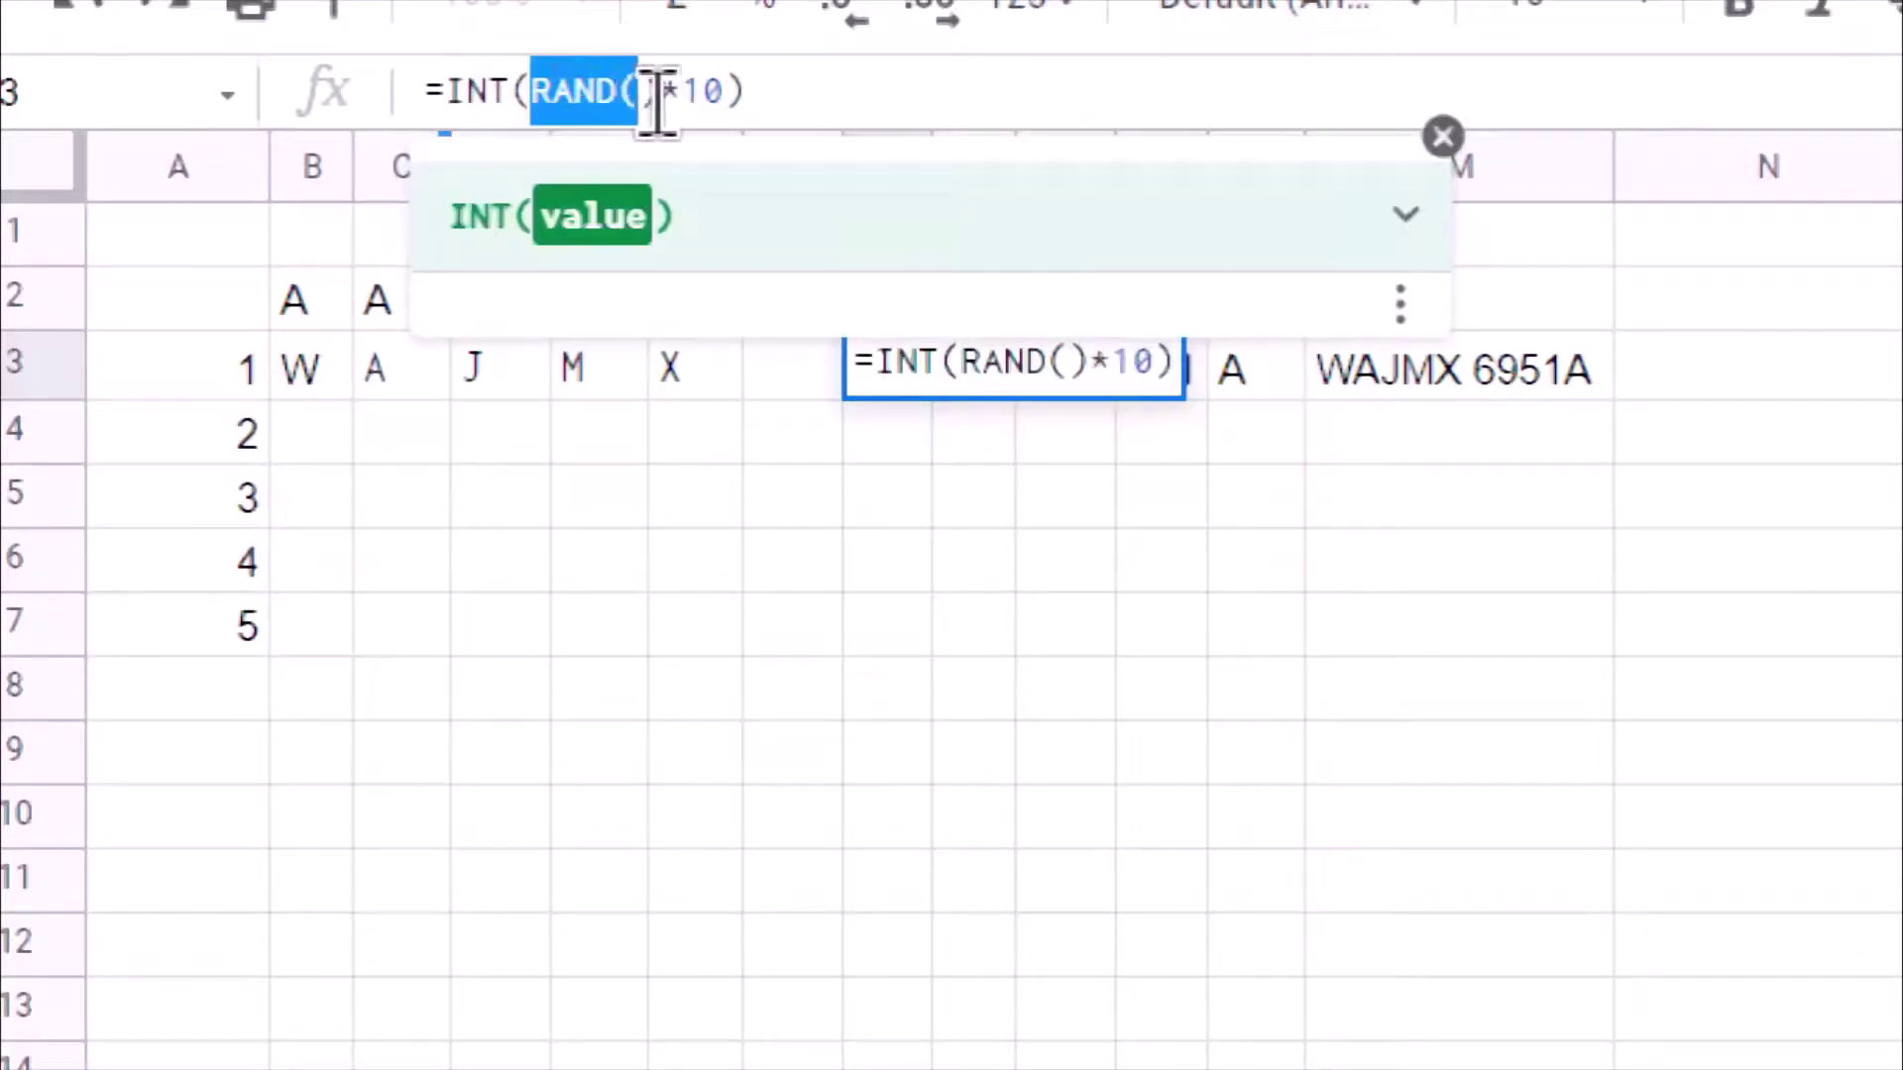
key("Left")
key("Left")
key("Left")
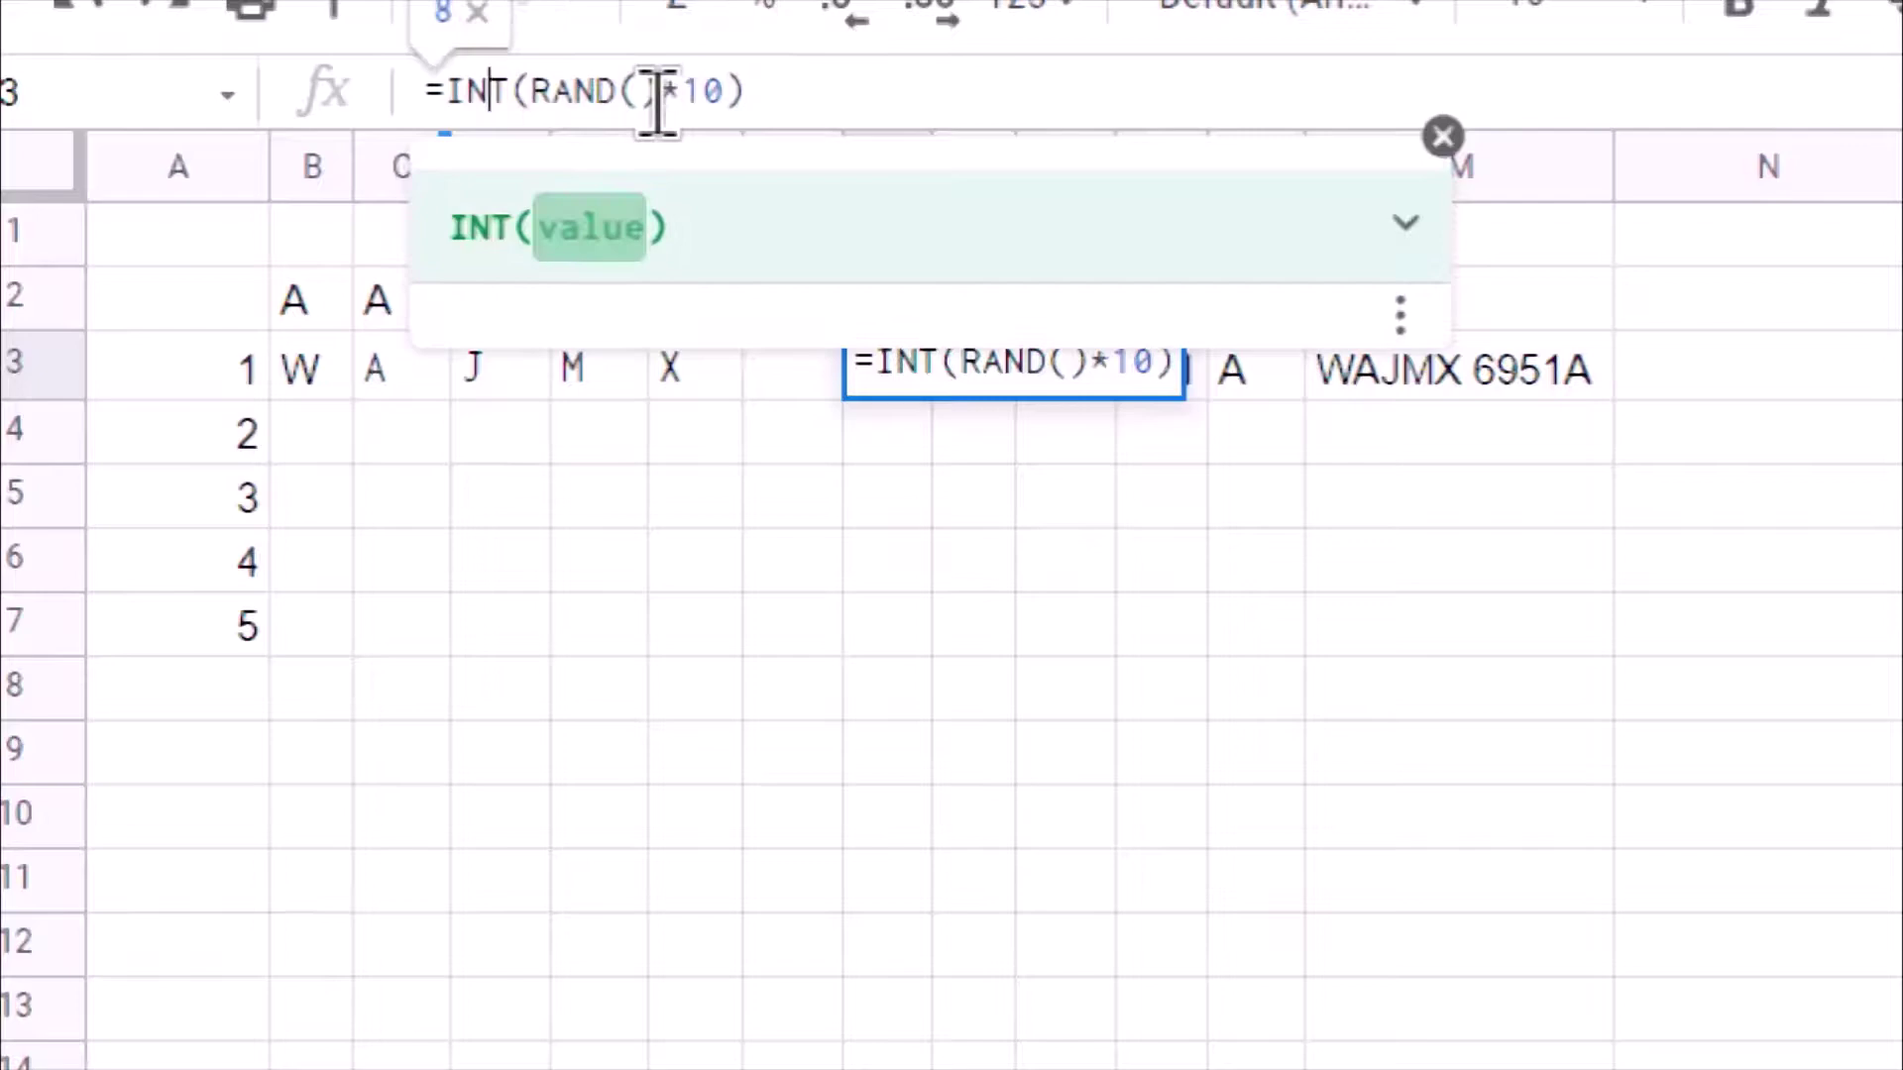
key("Left")
key("Left")
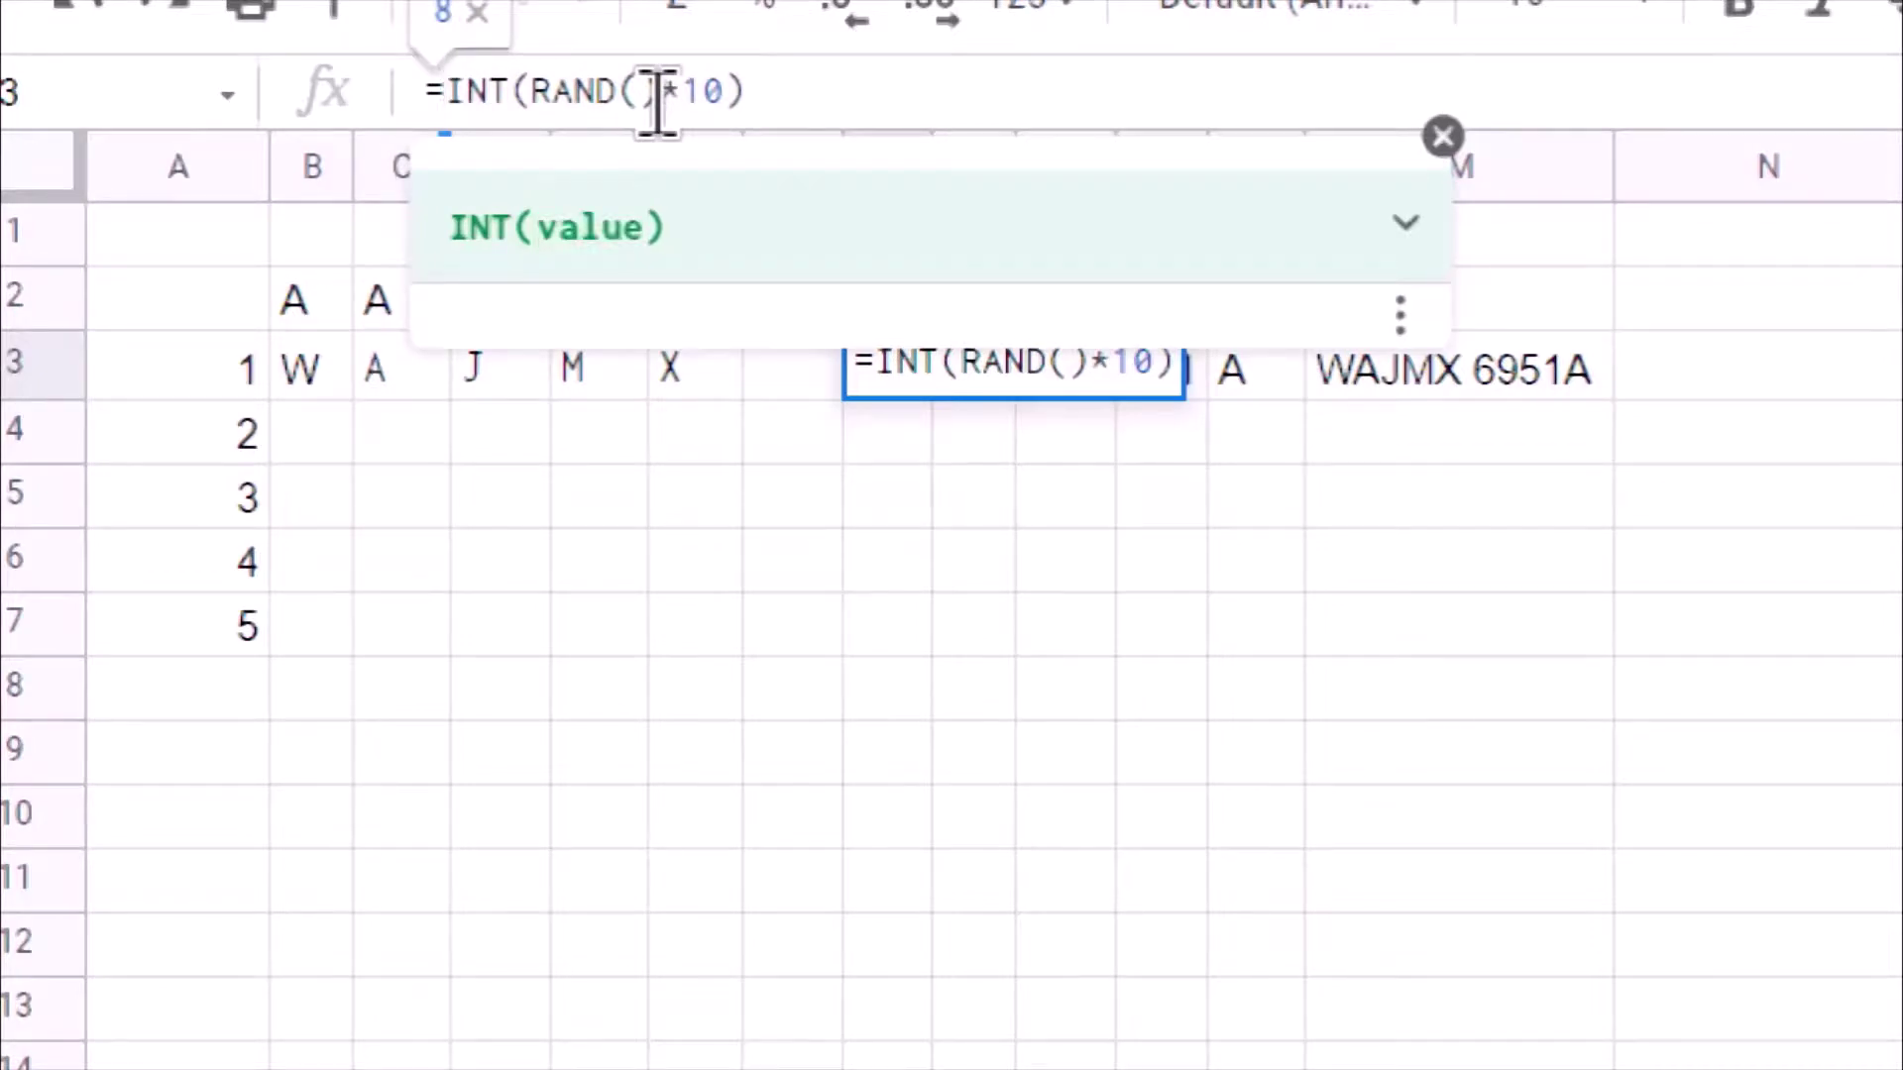
key("Escape")
key("Right")
key("Right")
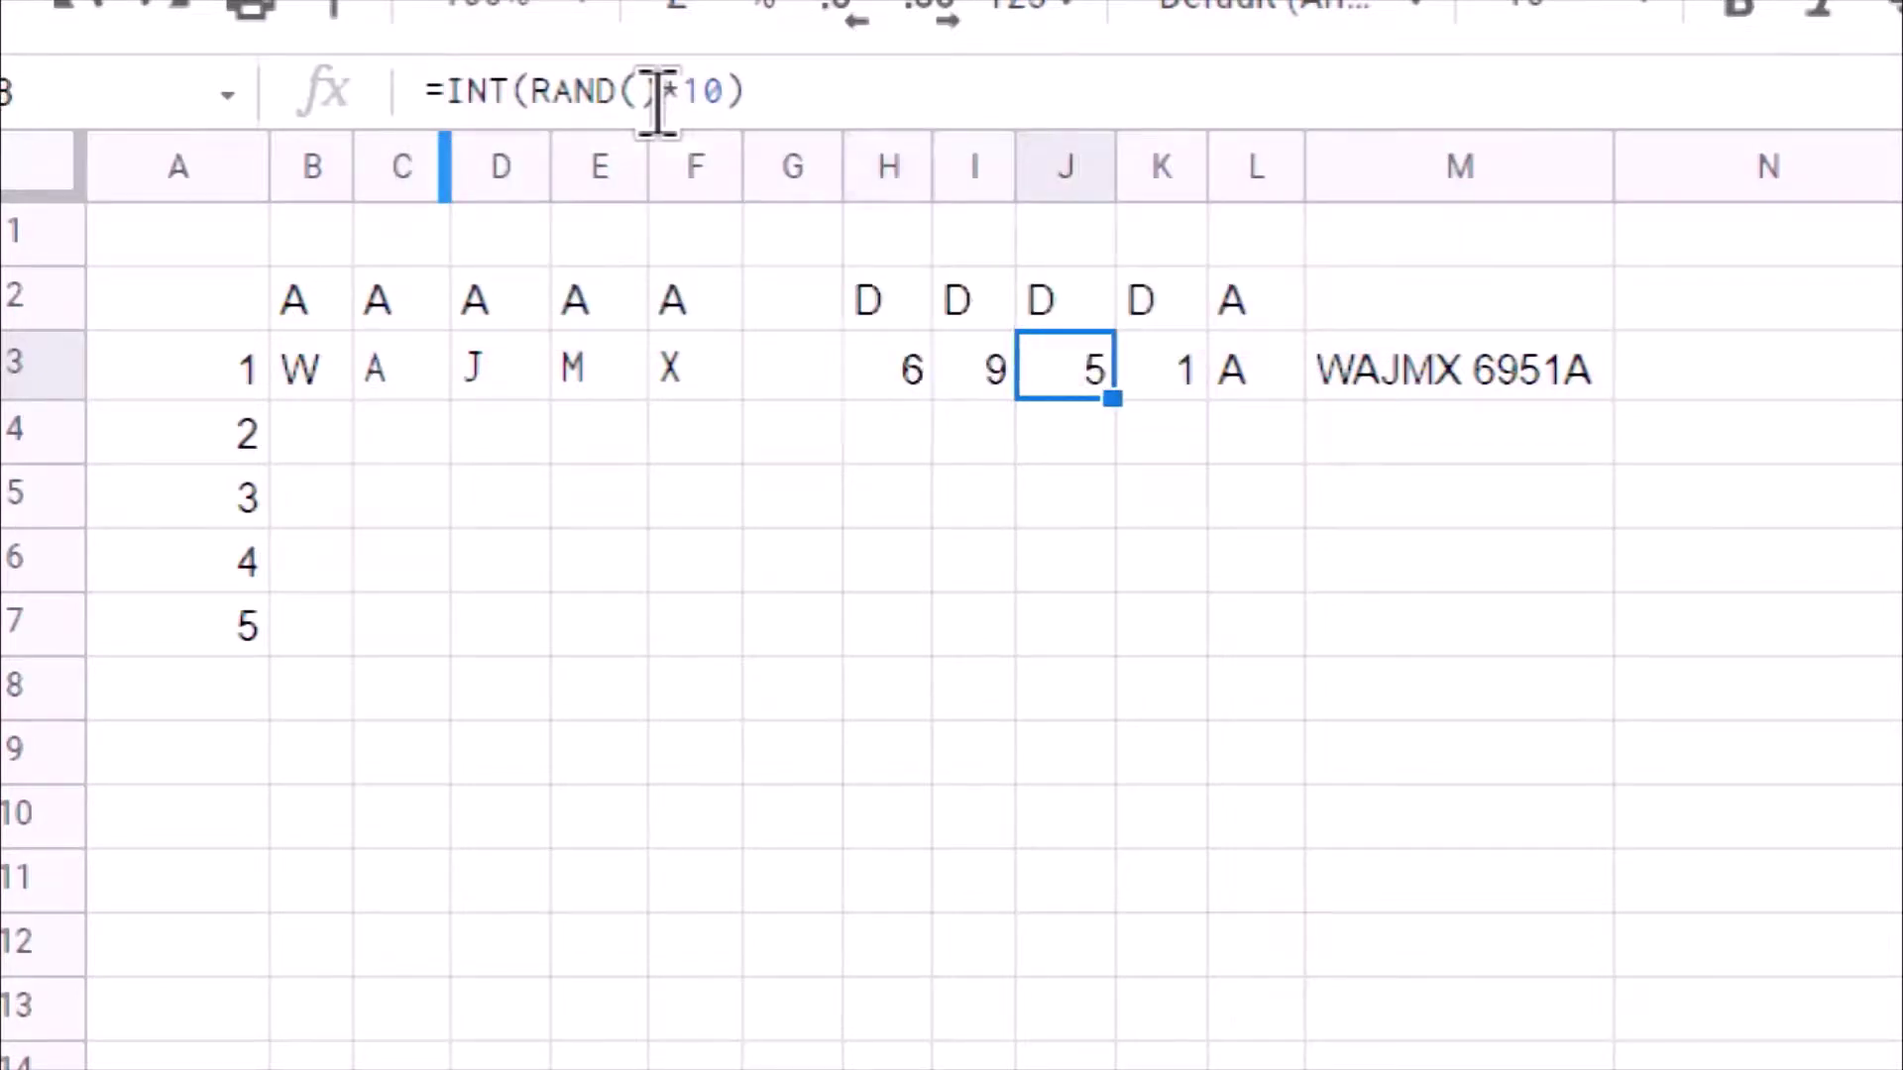
key("Right")
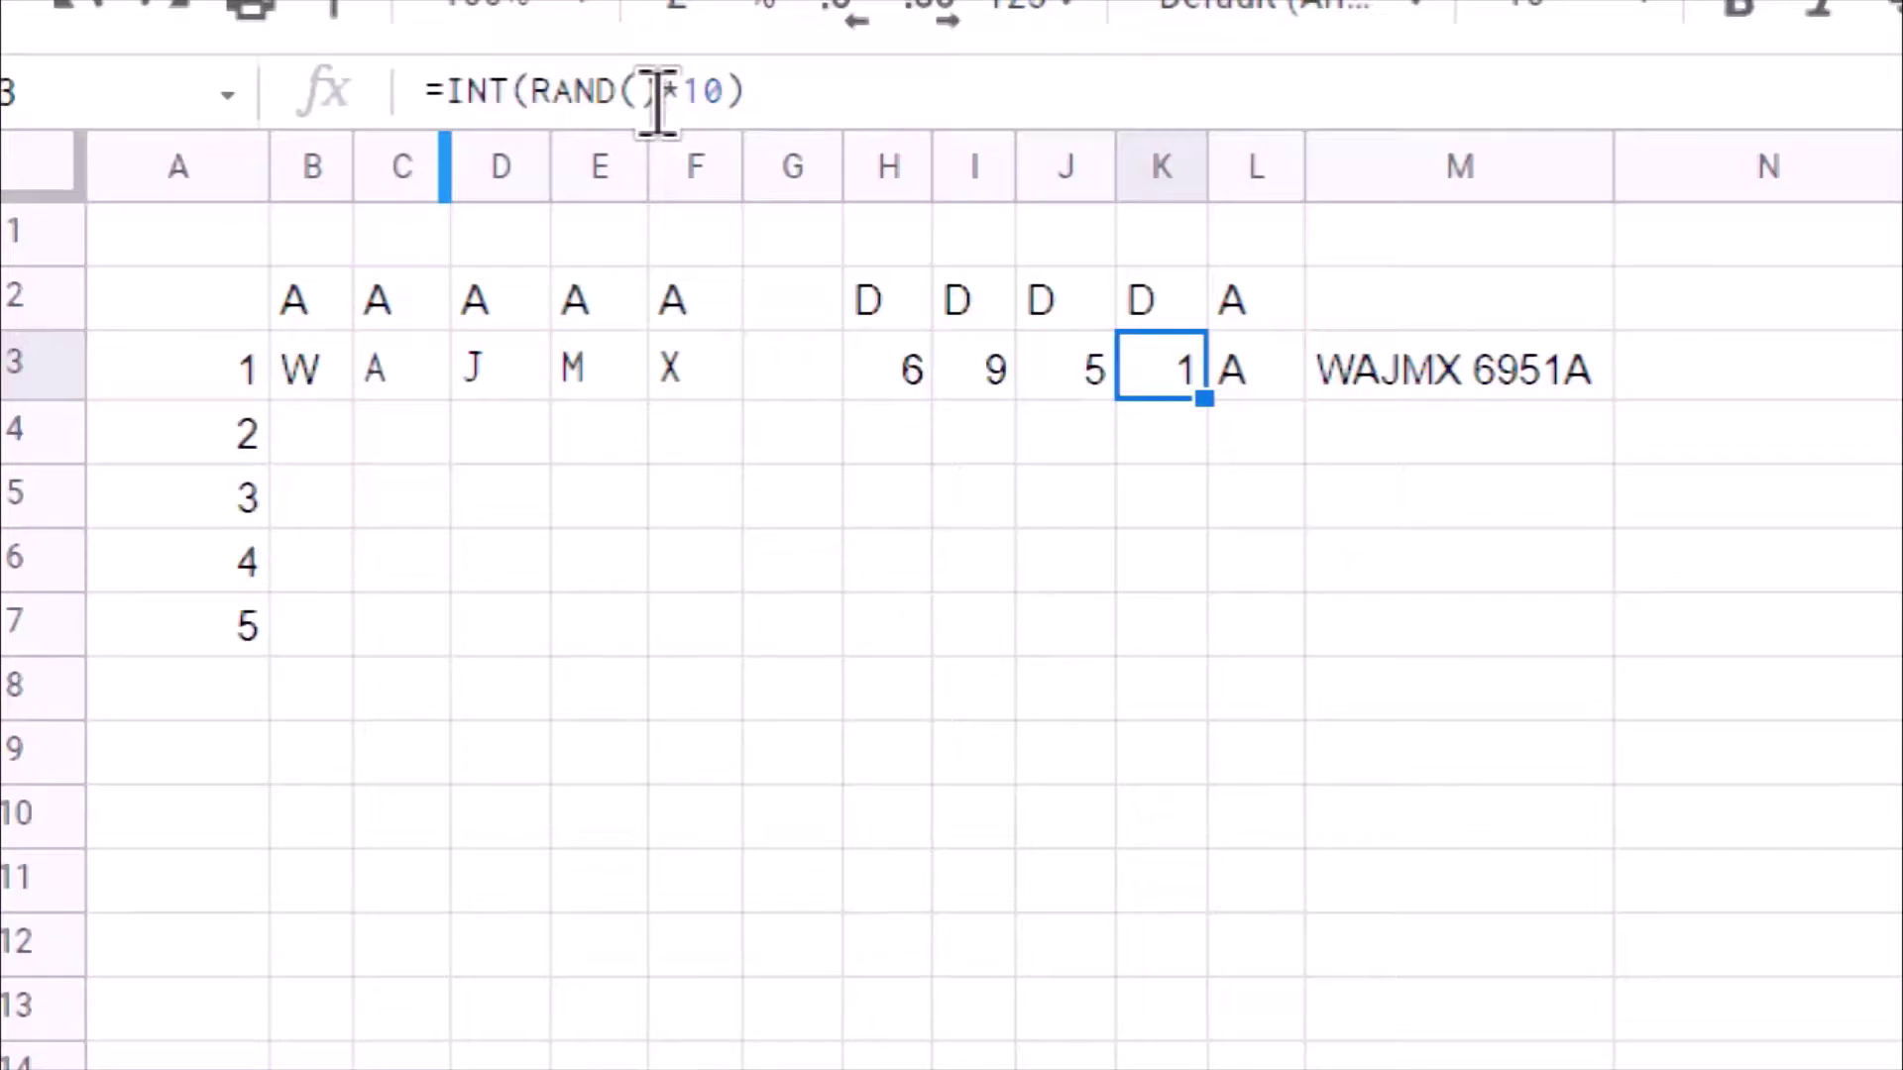
key("Right")
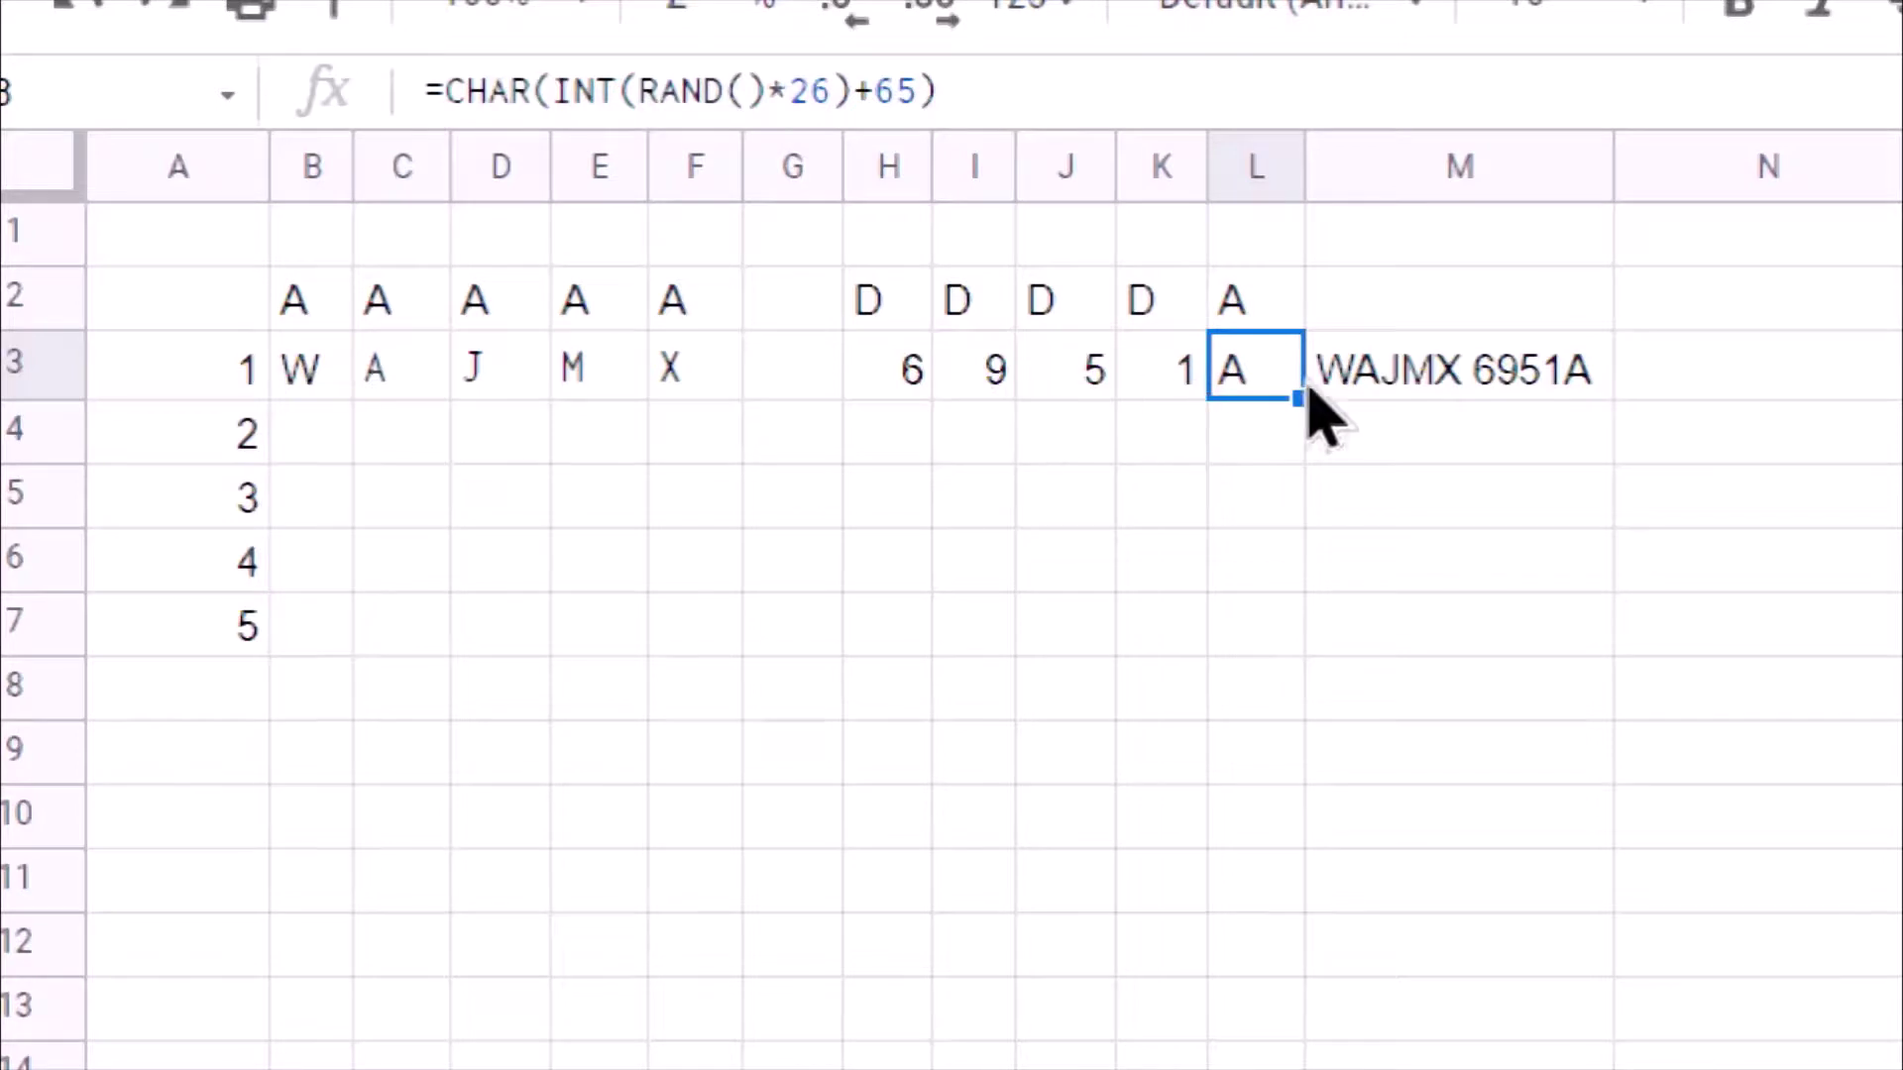
left_click(1442, 394)
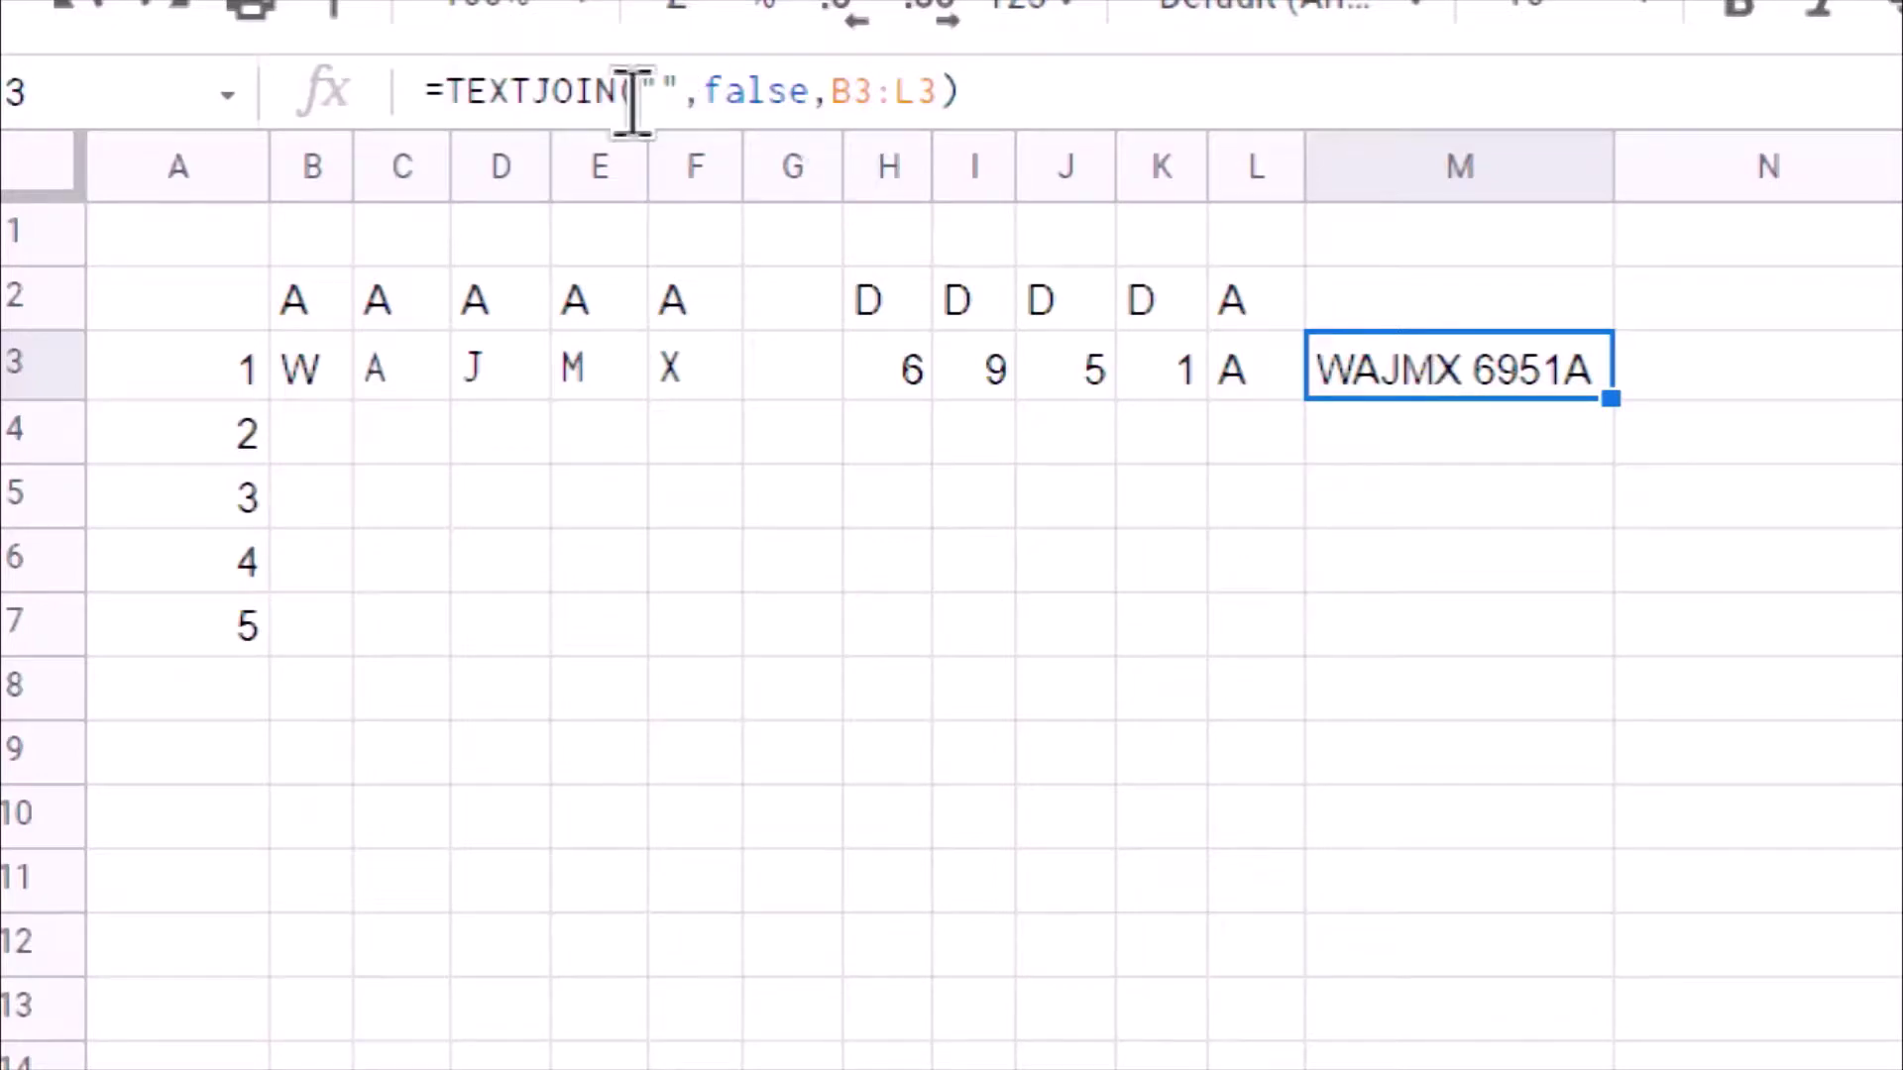
left_click(566, 92)
key("Right")
key("Right")
key("Right")
key("Right")
key("Right")
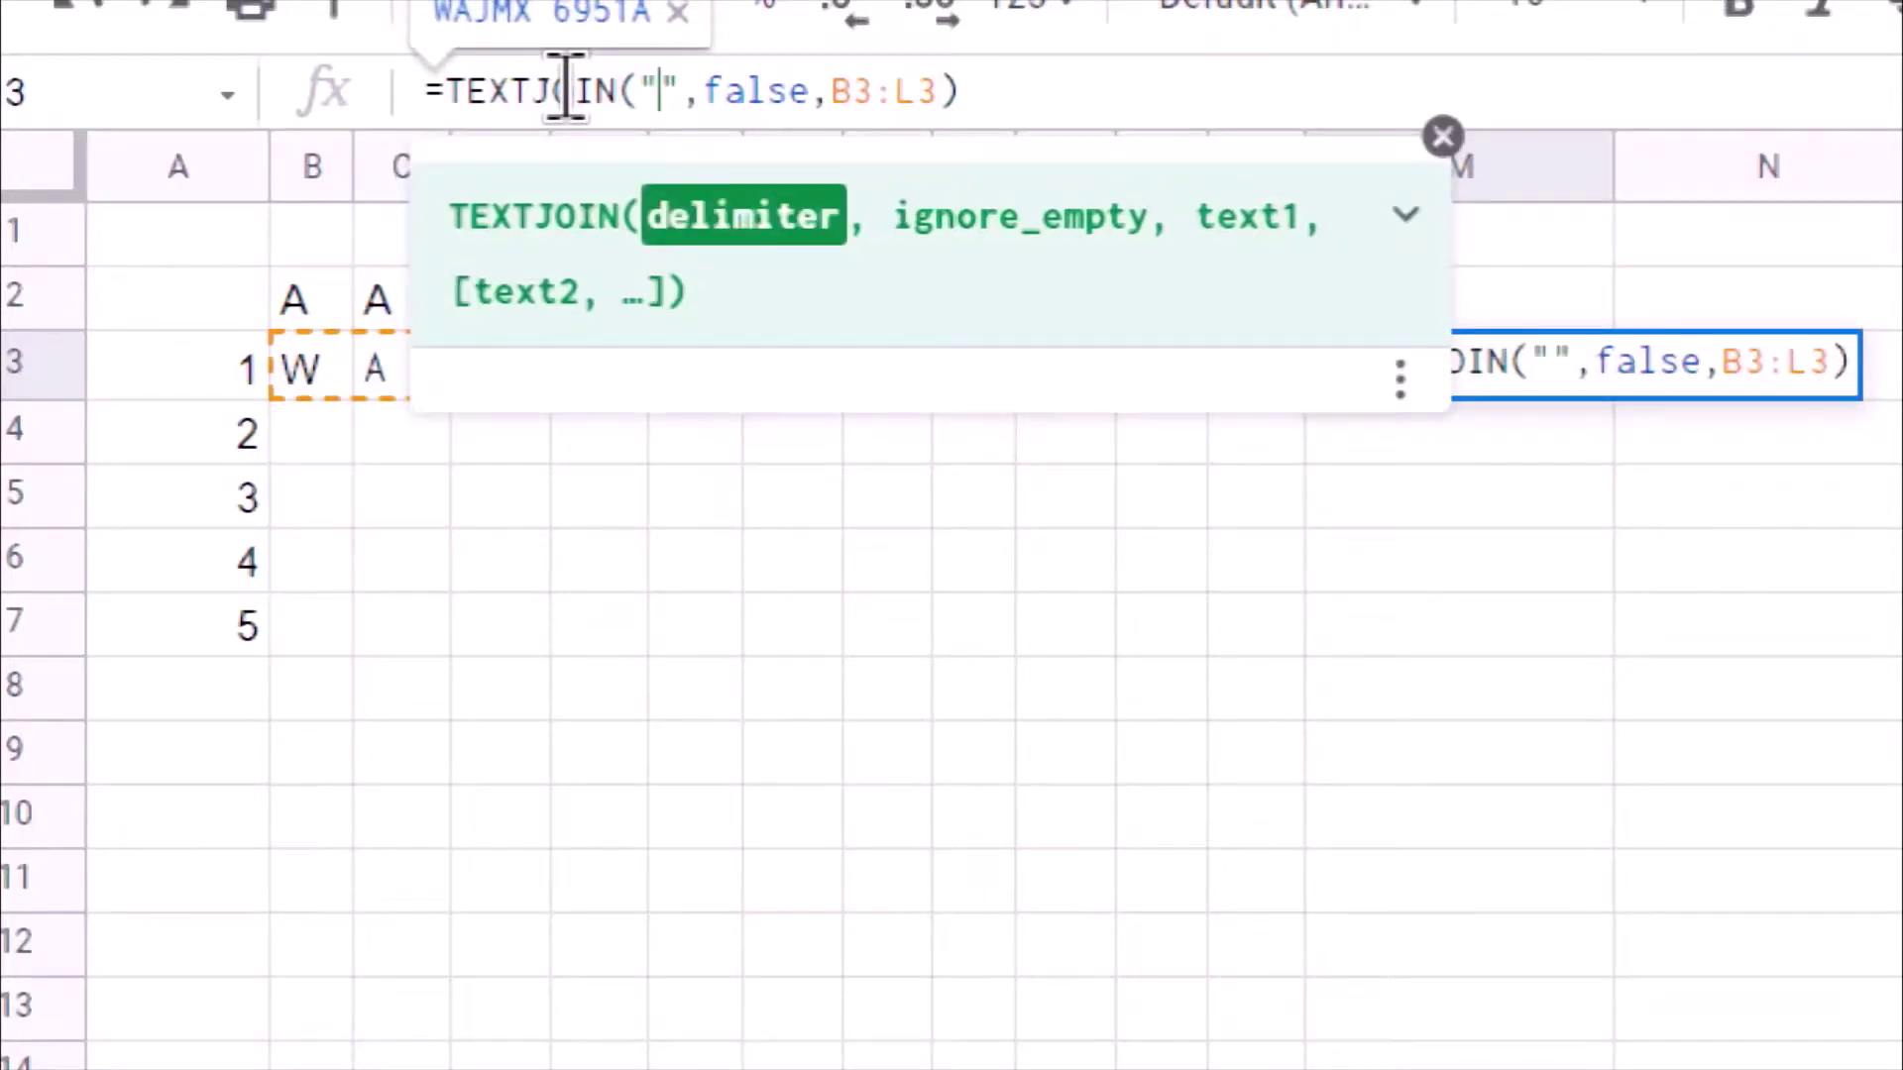
key("Right")
key("Right")
key("Right")
key("Right")
key("Right")
key("Right")
key("Right")
key("Right")
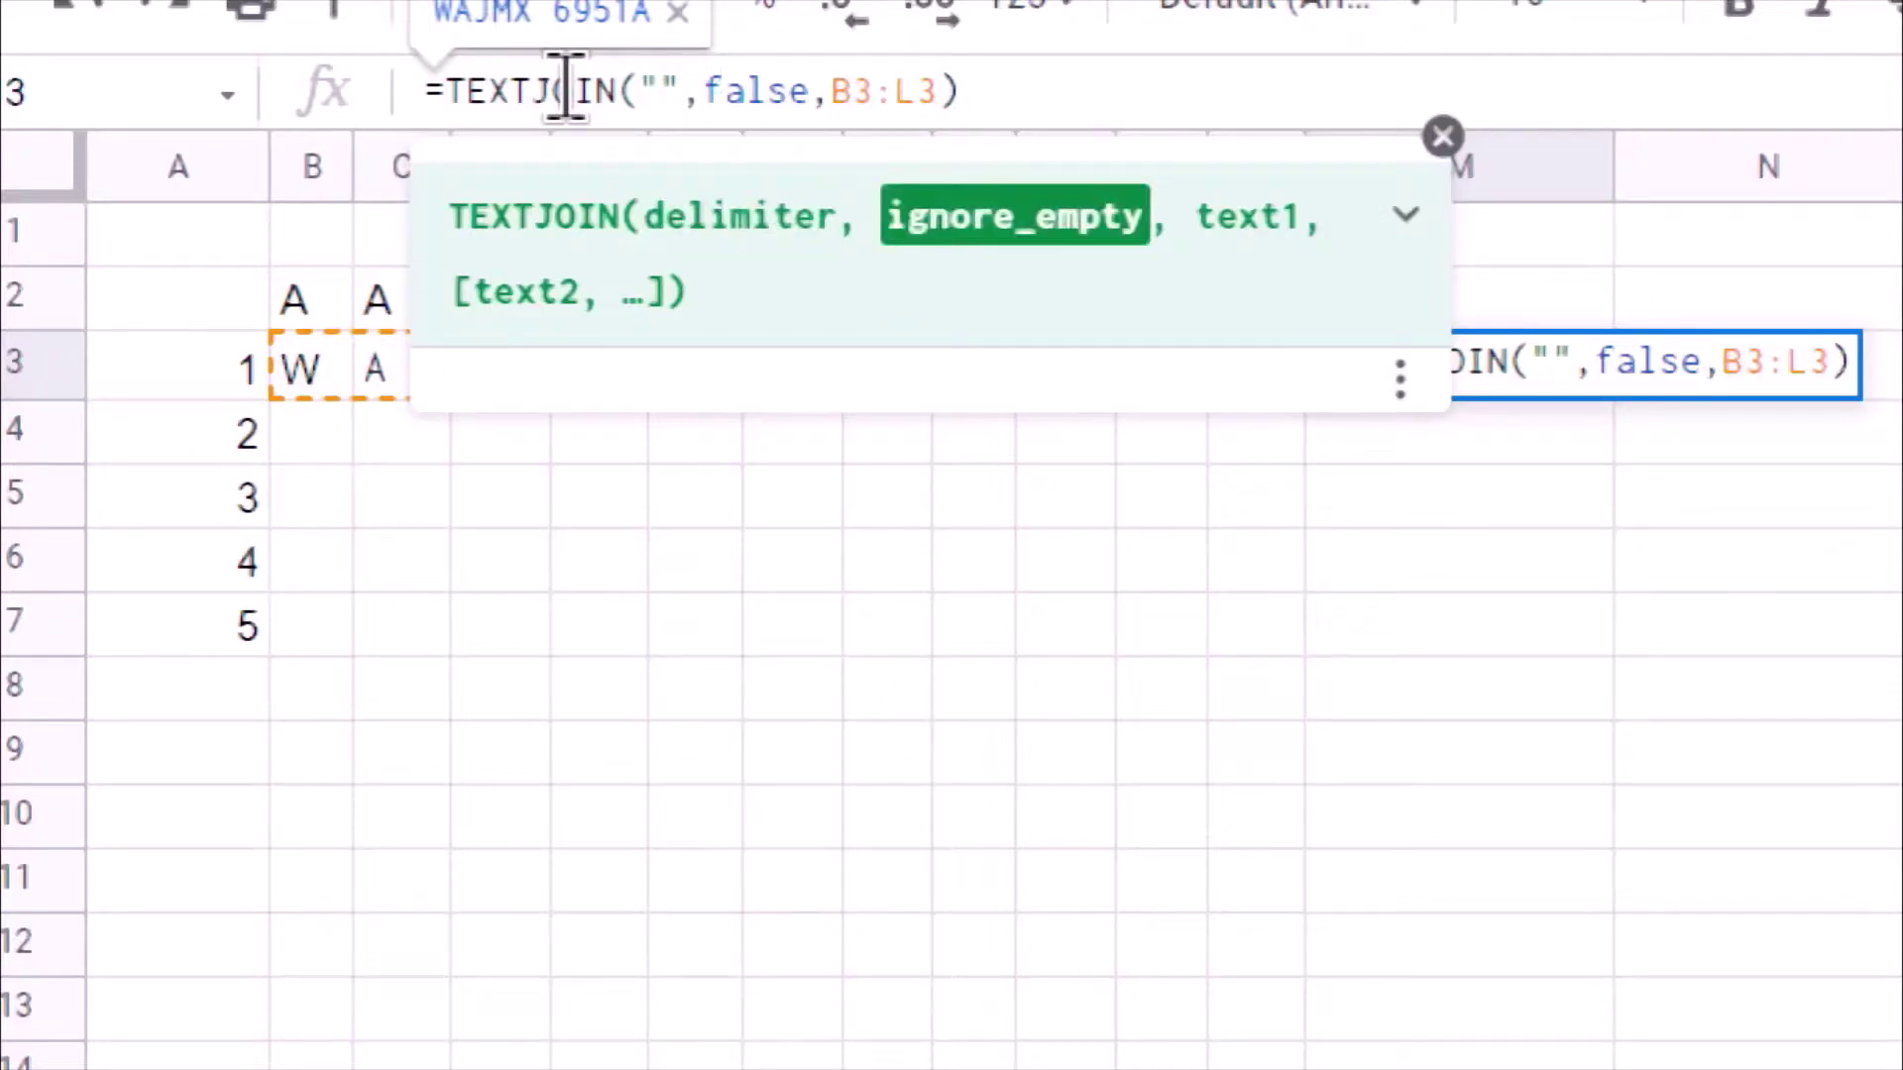
key("Right")
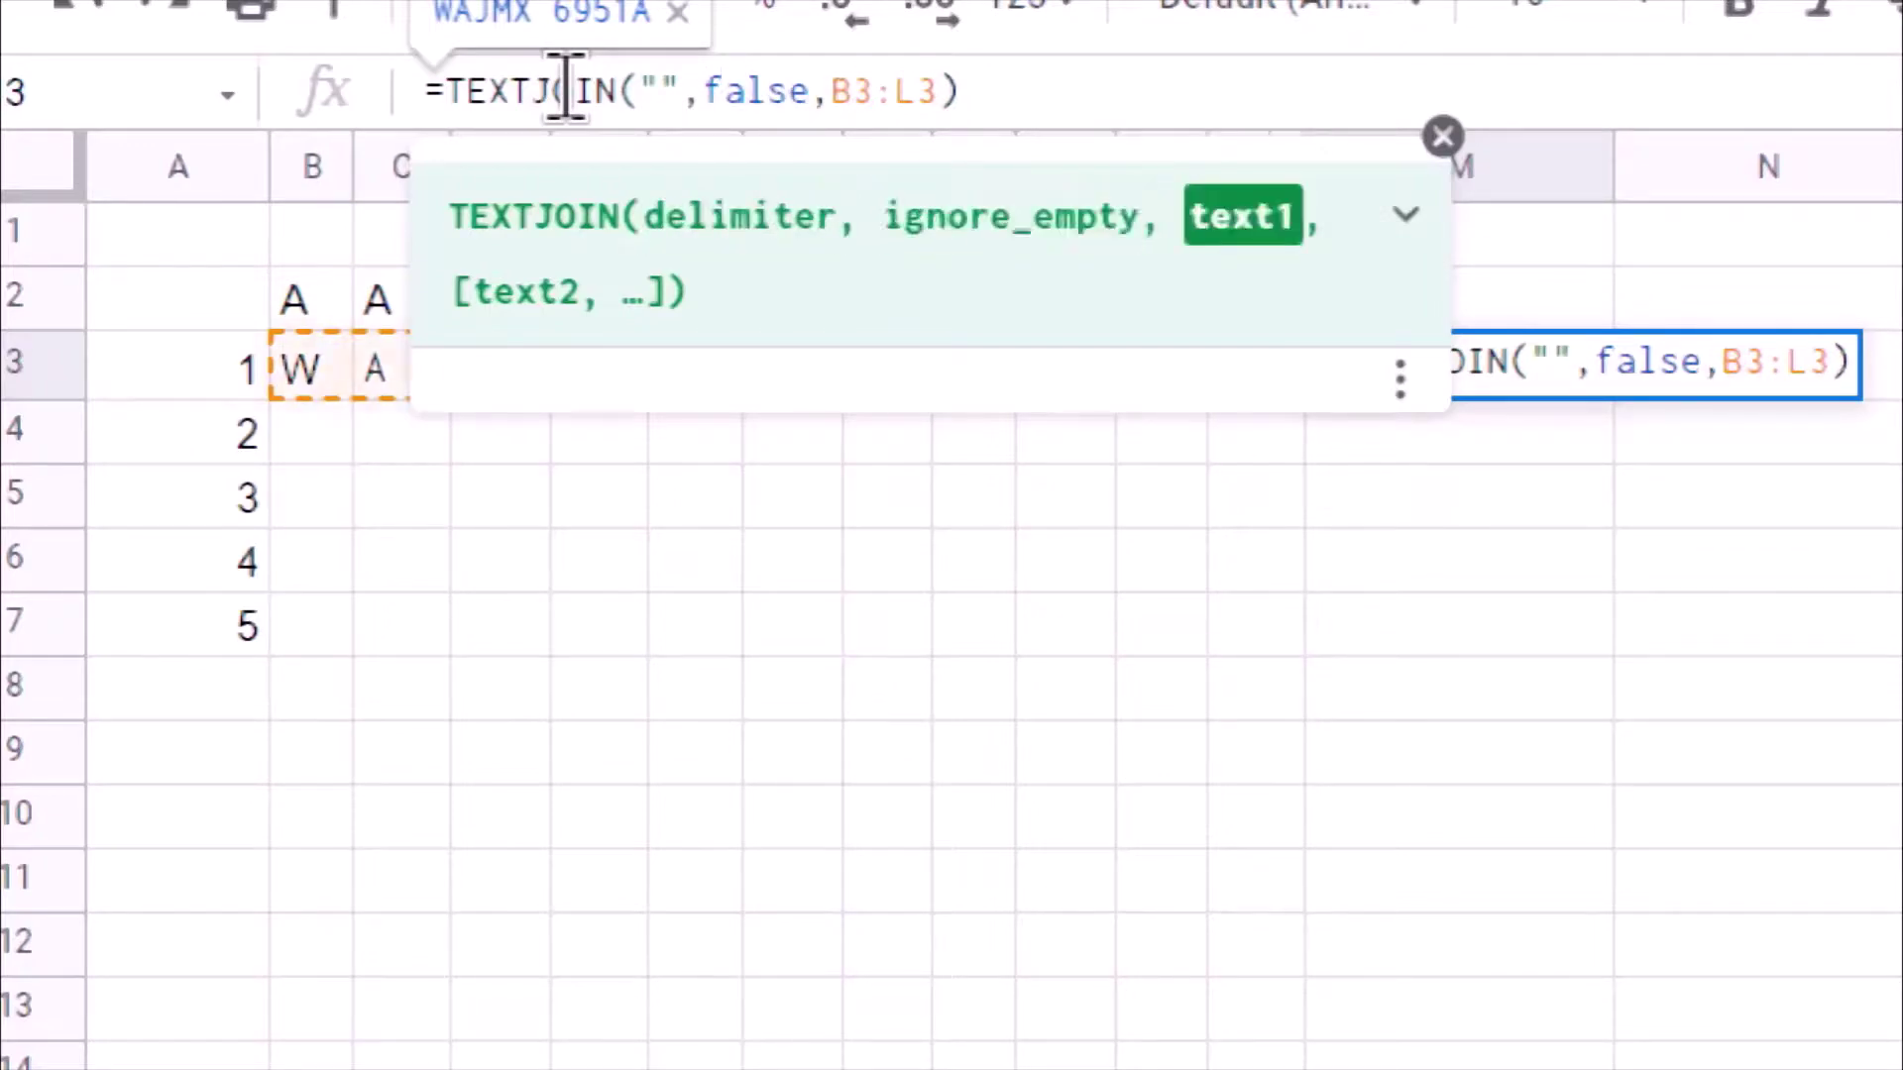
key("Left")
key("shift+Right")
key("shift+Right")
key("shift+Right")
key("shift+Right")
key("shift+Right")
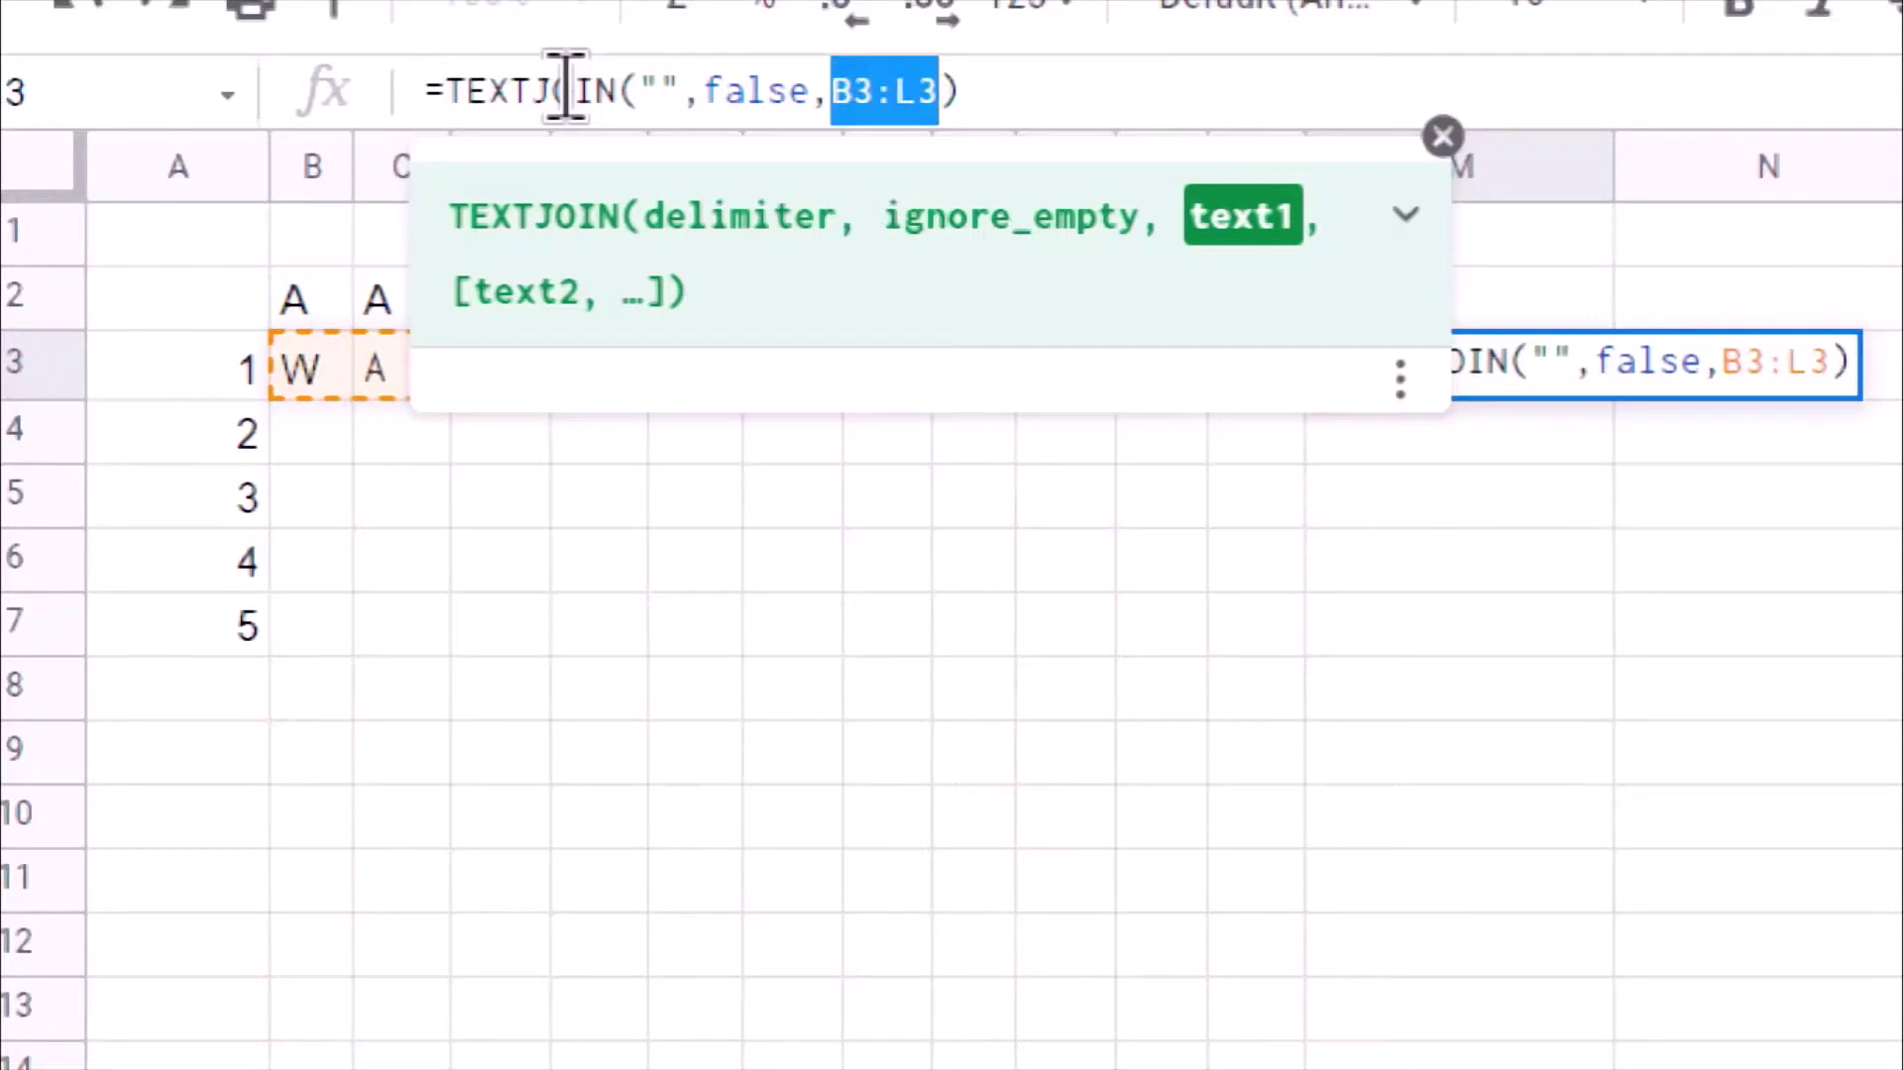
key("Return")
left_click(315, 406)
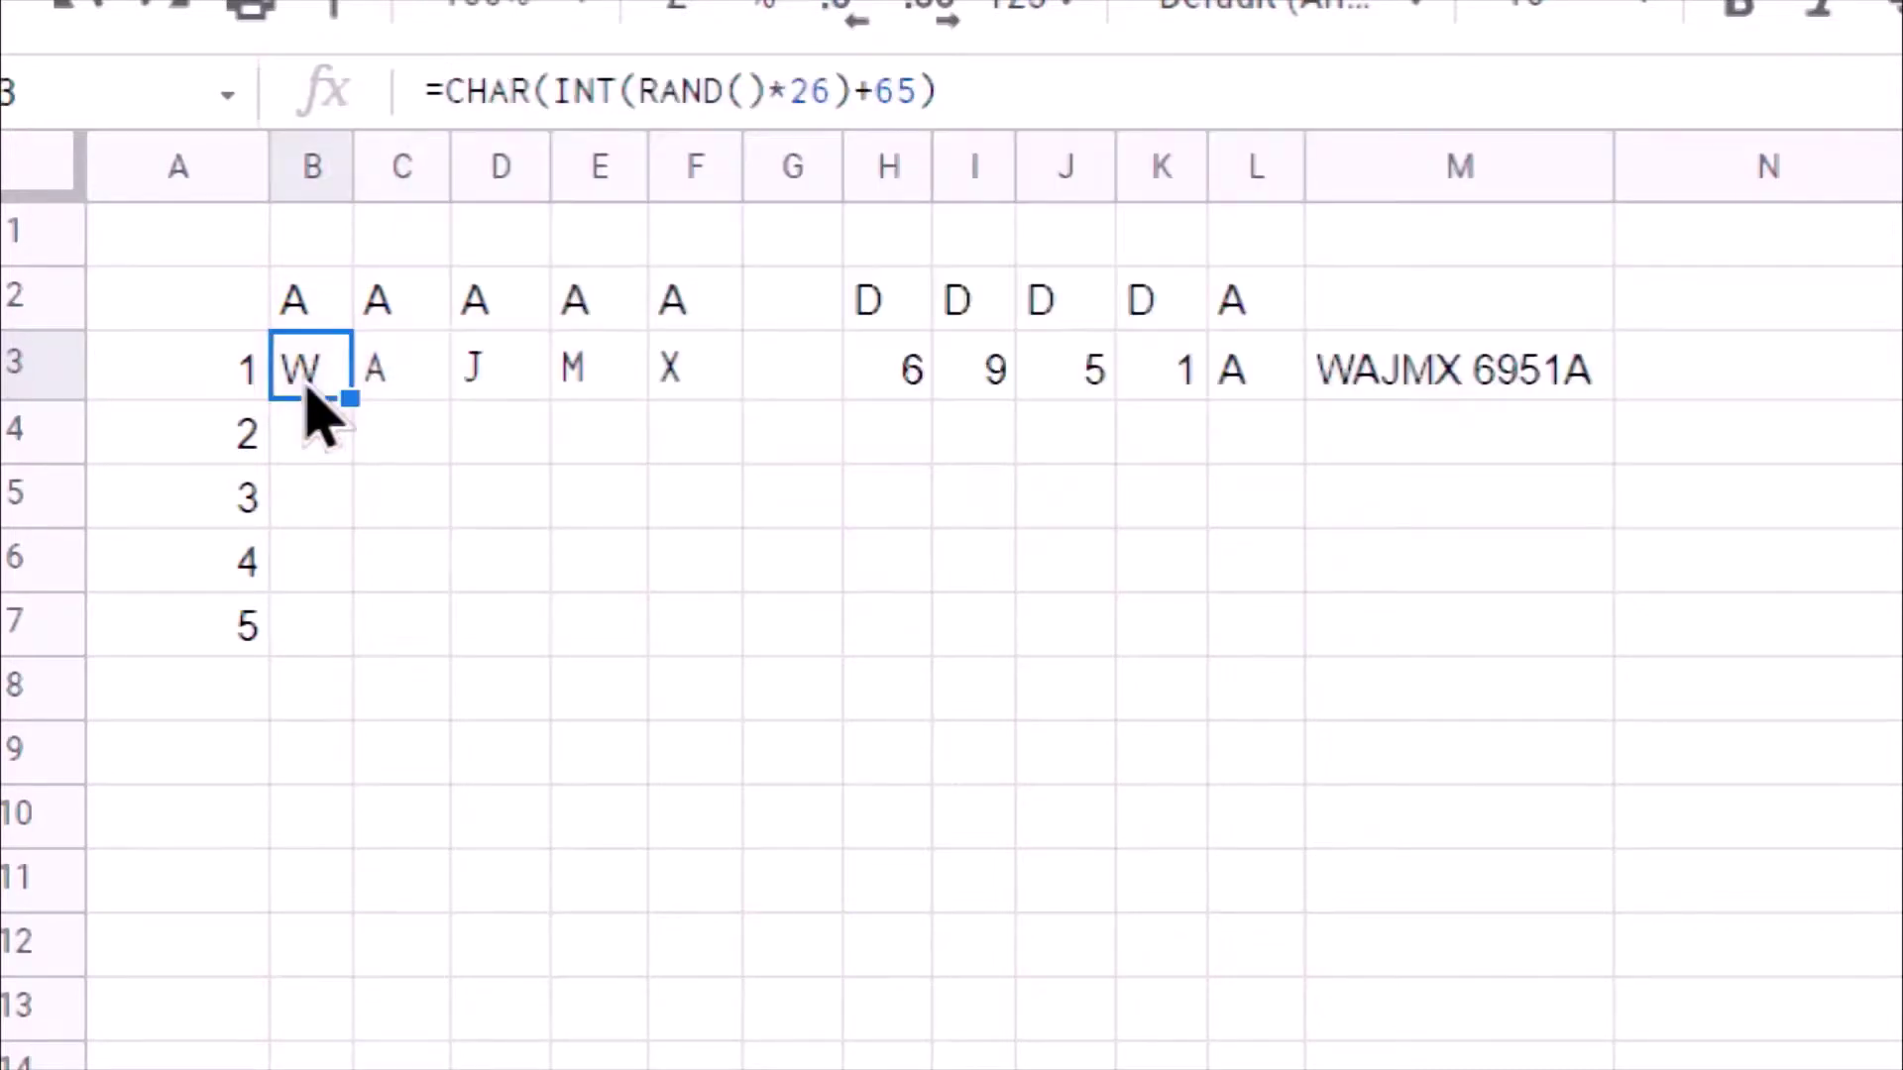
key("Right")
key("Right")
key("Right")
key("Right")
key("Right")
key("Right")
key("Right")
key("Right")
key("Right")
key("Right")
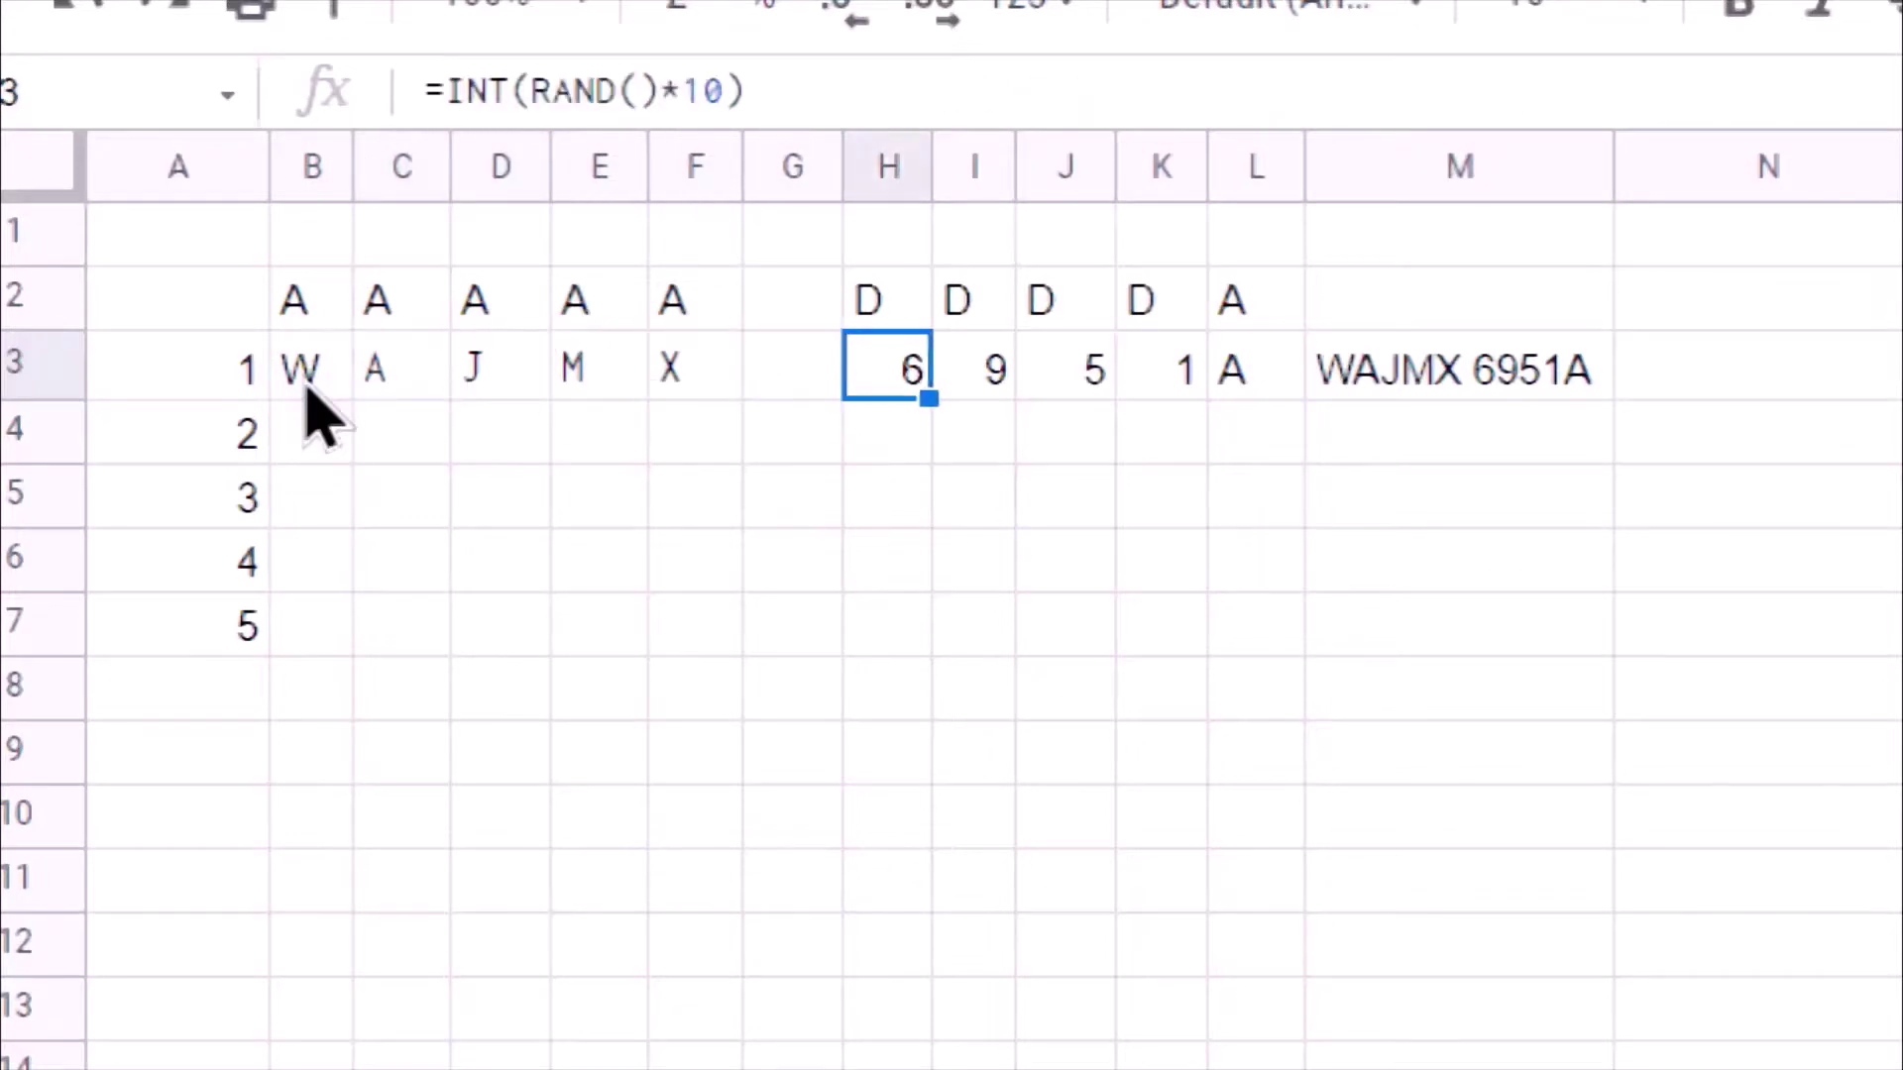
key("Right")
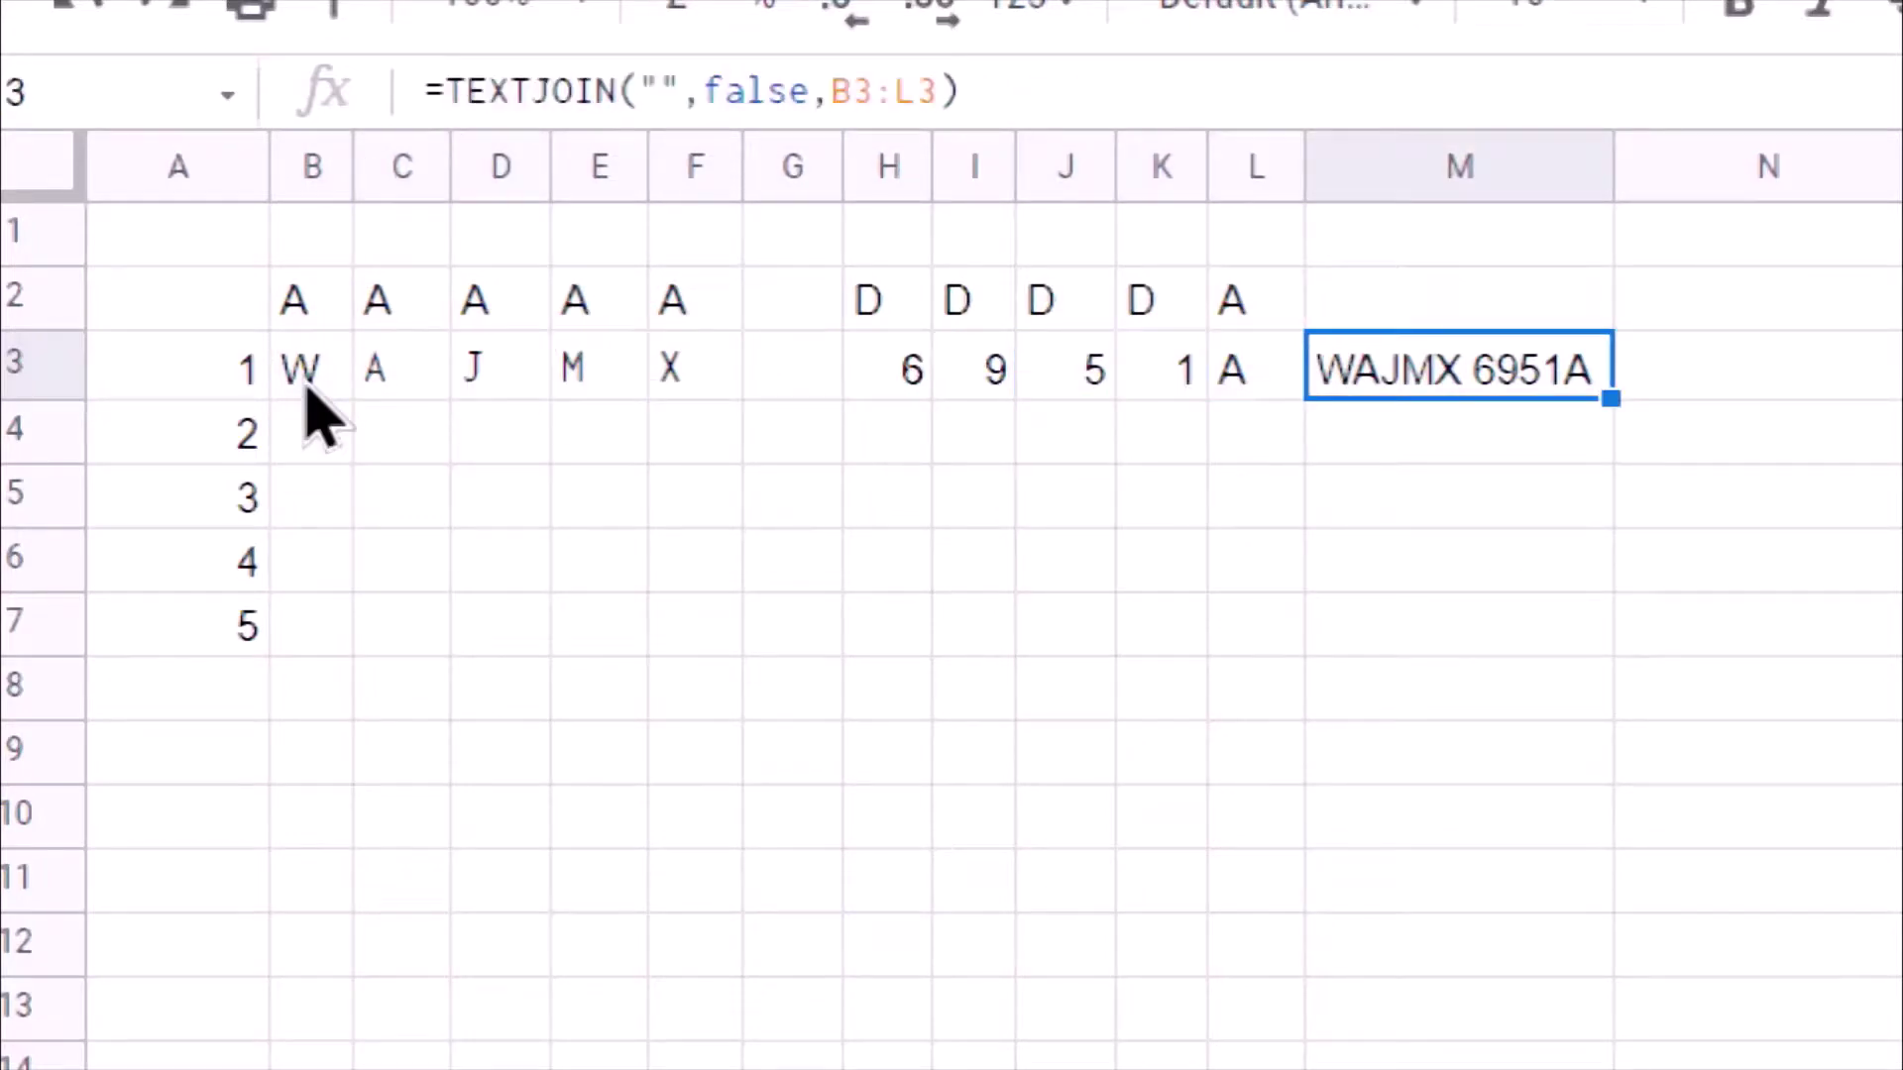
key("Left")
key("Right")
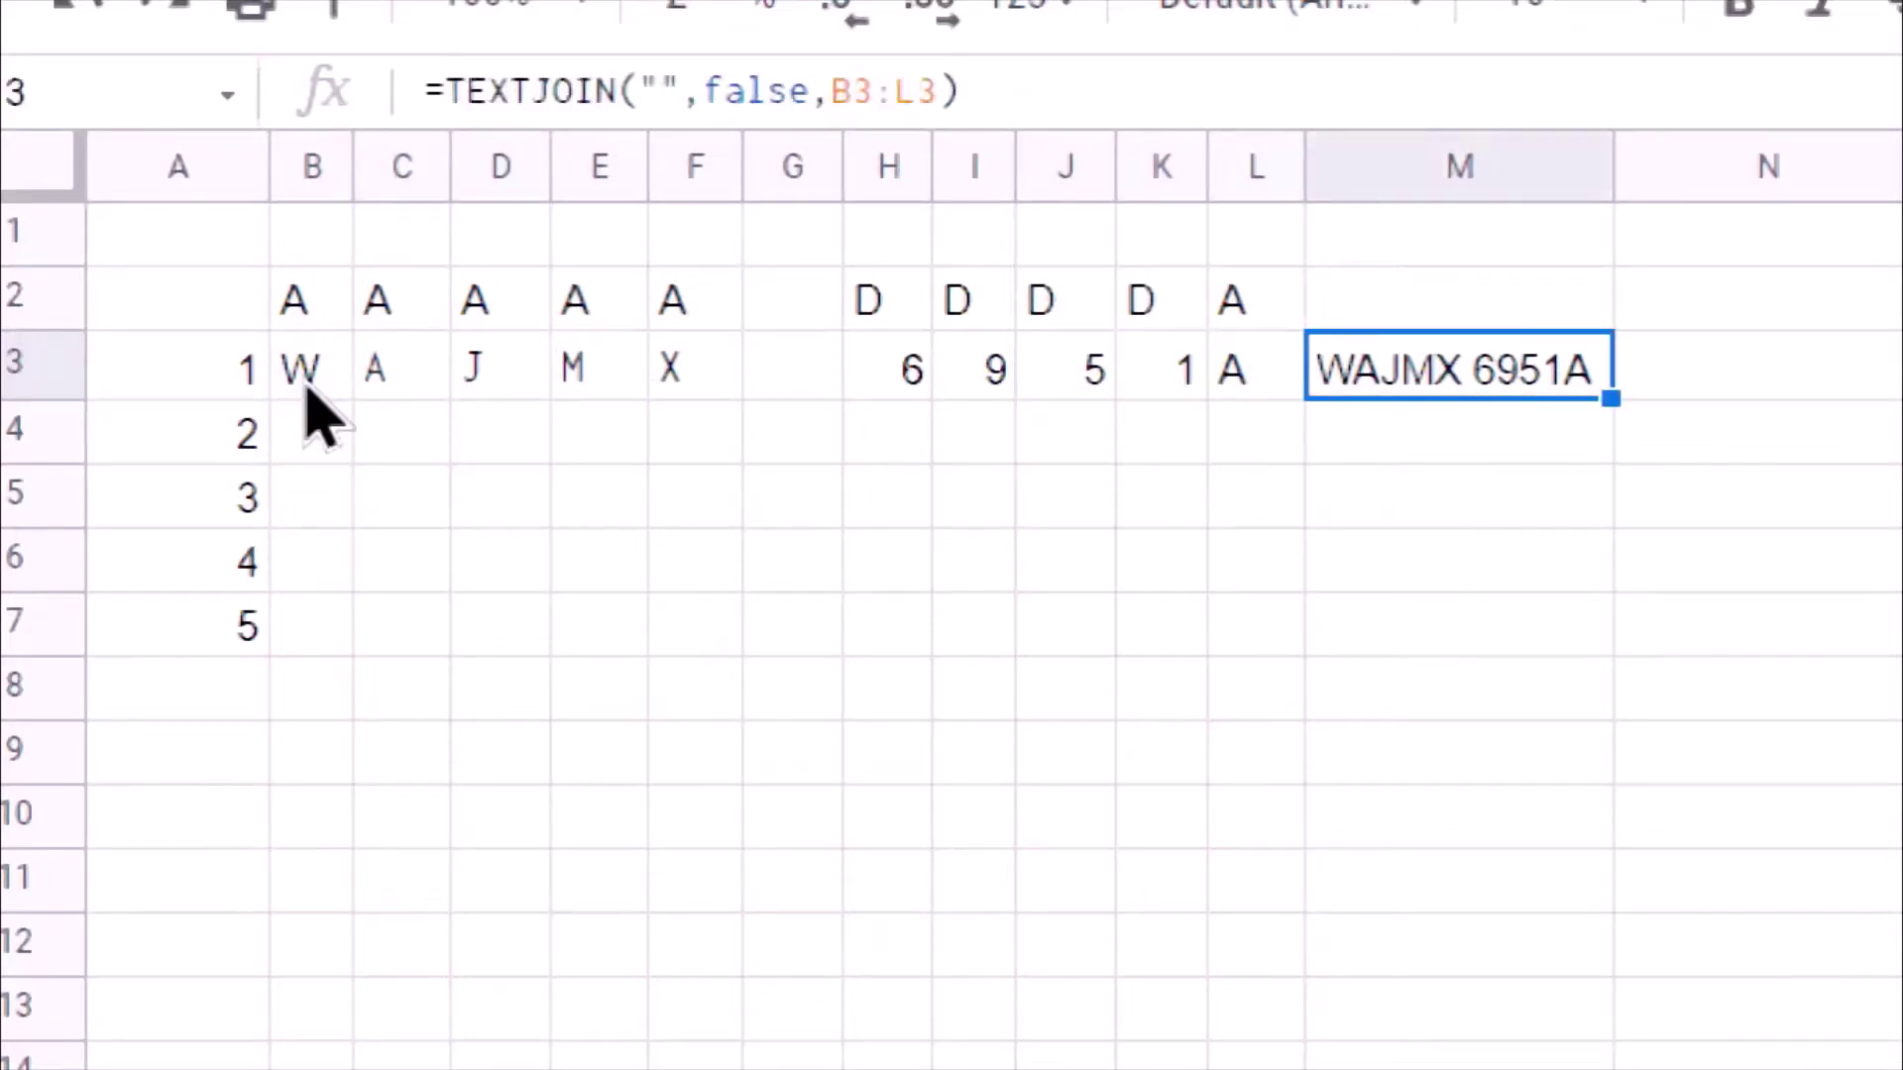
Step: Copy the joining formula from M3 into M4 through M7
left_click(1382, 441)
key("Up")
key("ctrl+c")
key("Down")
key("Down")
key("ctrl+v")
key("Down")
key("ctrl+v")
key("Down")
key("ctrl+v")
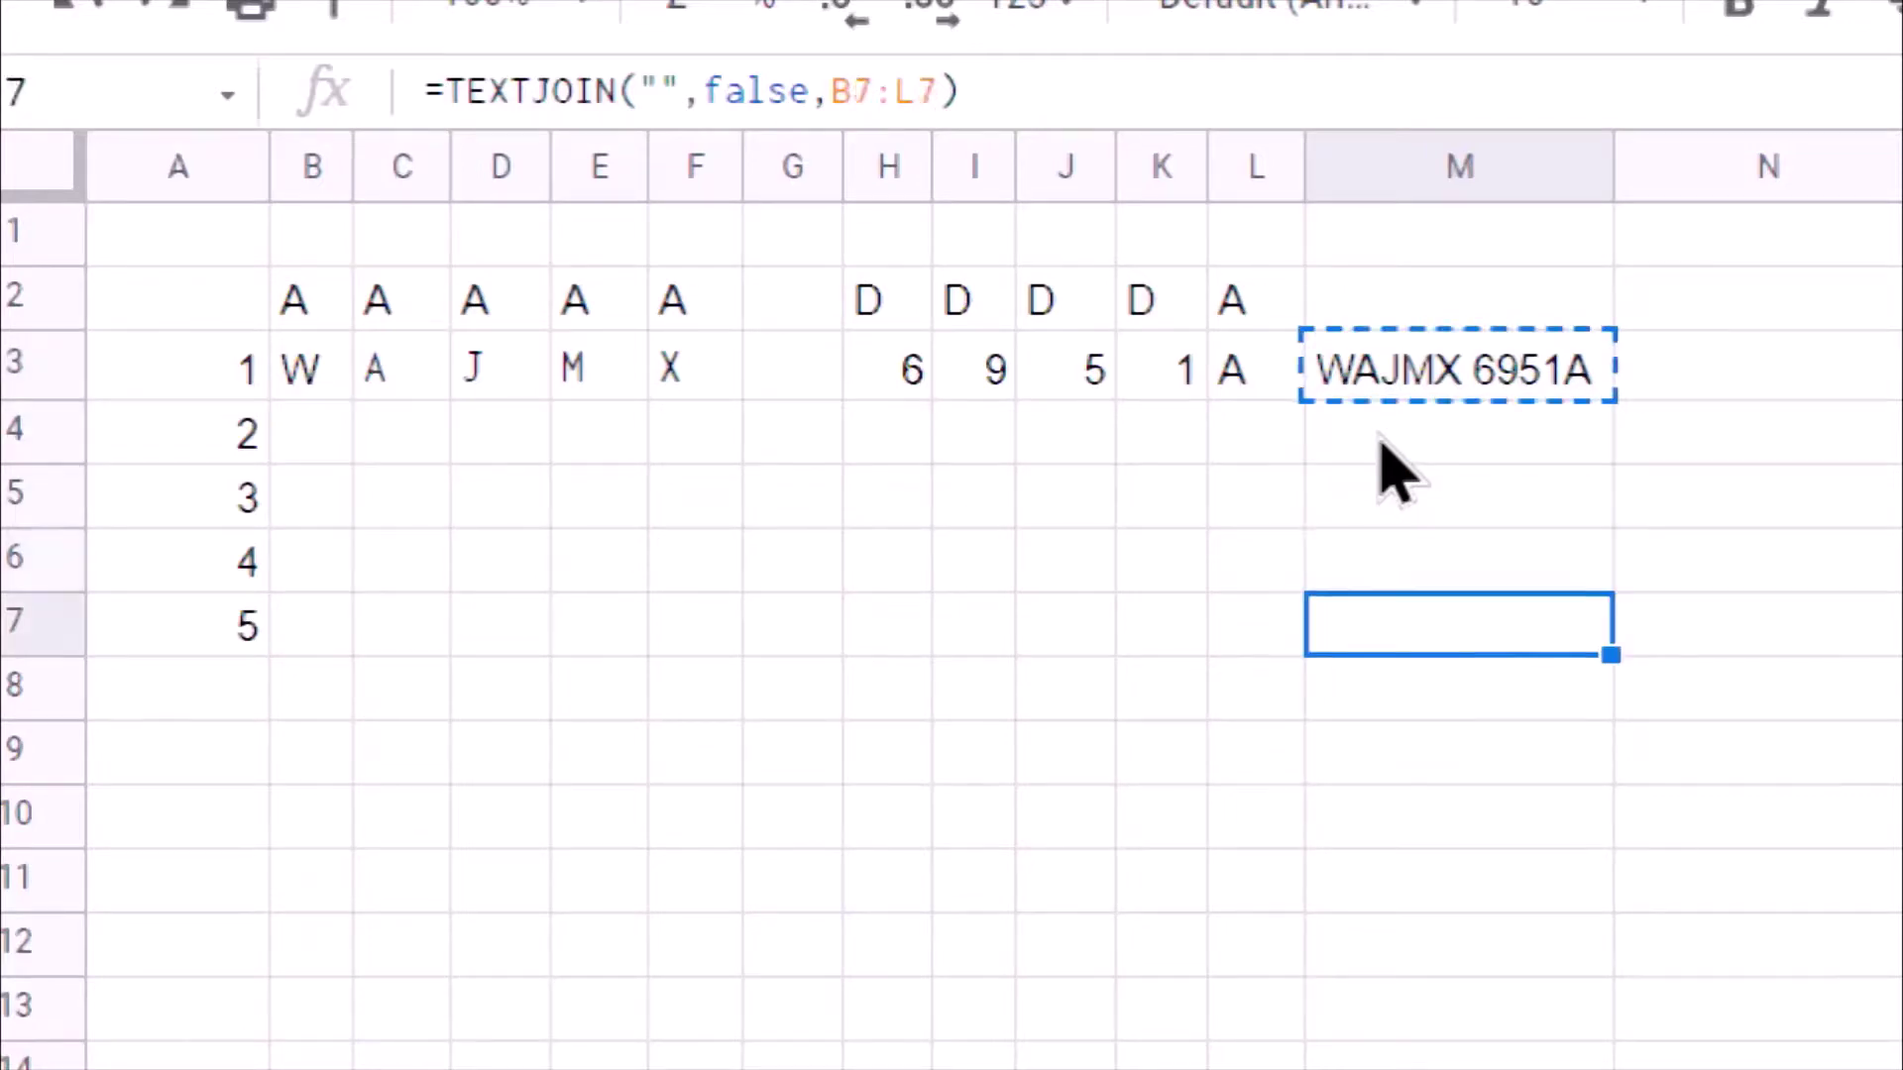
key("Up")
key("Up")
key("Up")
key("Up")
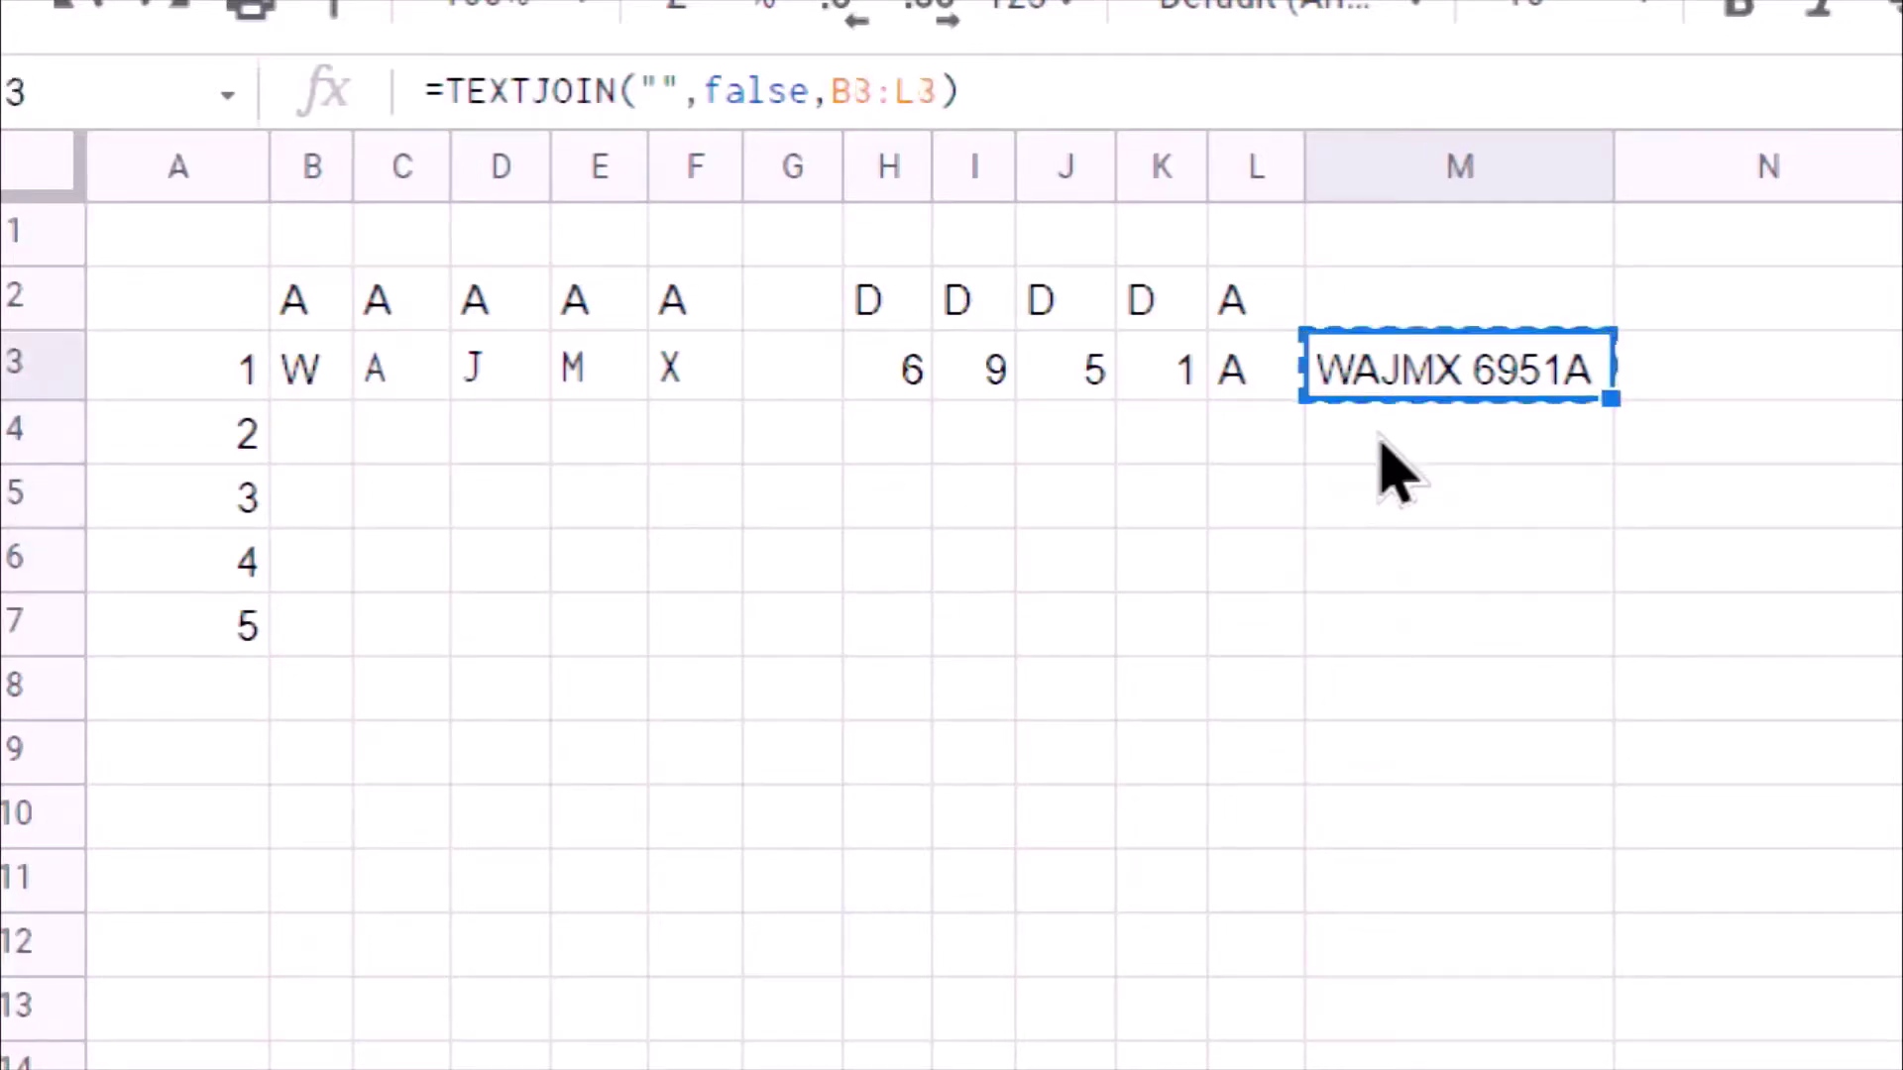
key("Escape")
Step: Fill the letter and digit formulas from B3:L3 into rows 4–7 and review the joined codes in M4:M7
key("Left")
key("Left")
key("Left")
key("Left")
key("Left")
key("Left")
key("Left")
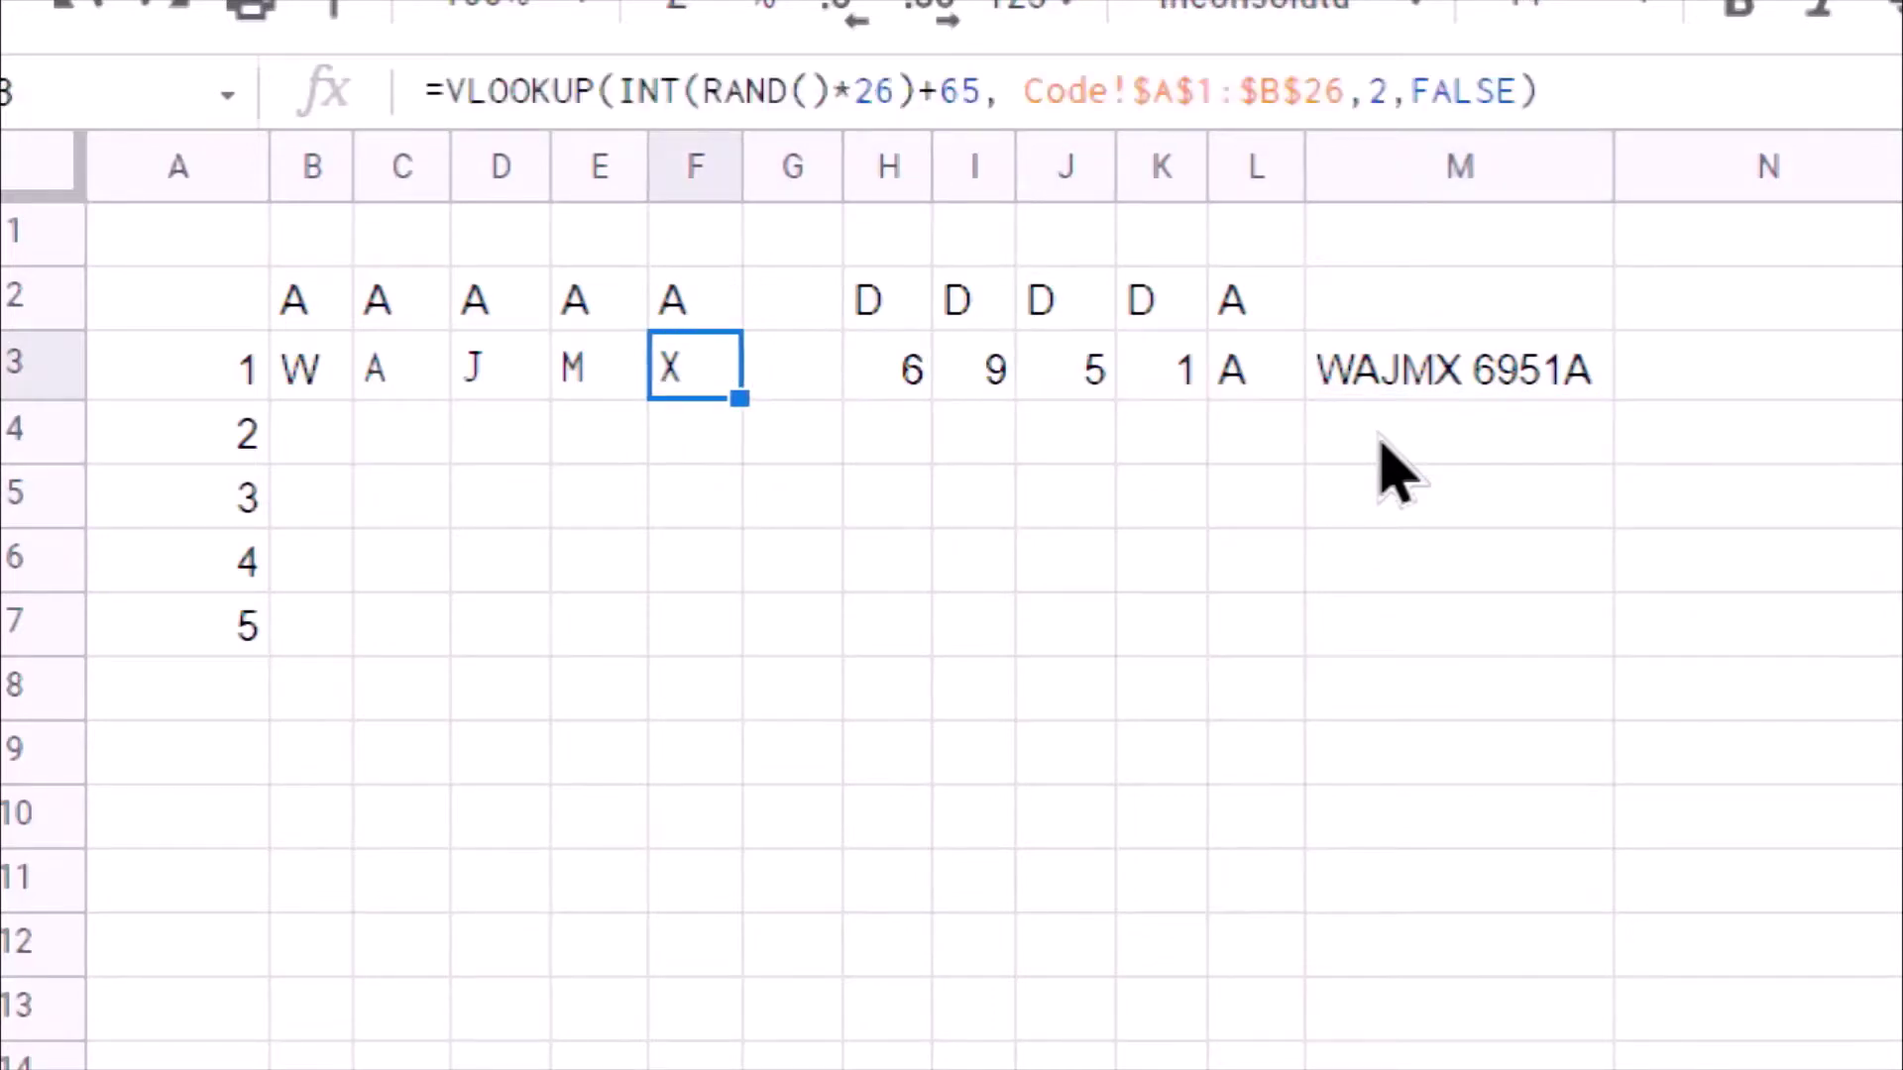
key("Left")
key("Left")
key("Left")
key("Left")
key("shift+Right")
key("shift+Right")
key("shift+Right")
key("shift+Right")
key("shift+Right")
key("shift+Right")
key("shift+Right")
key("shift+Right")
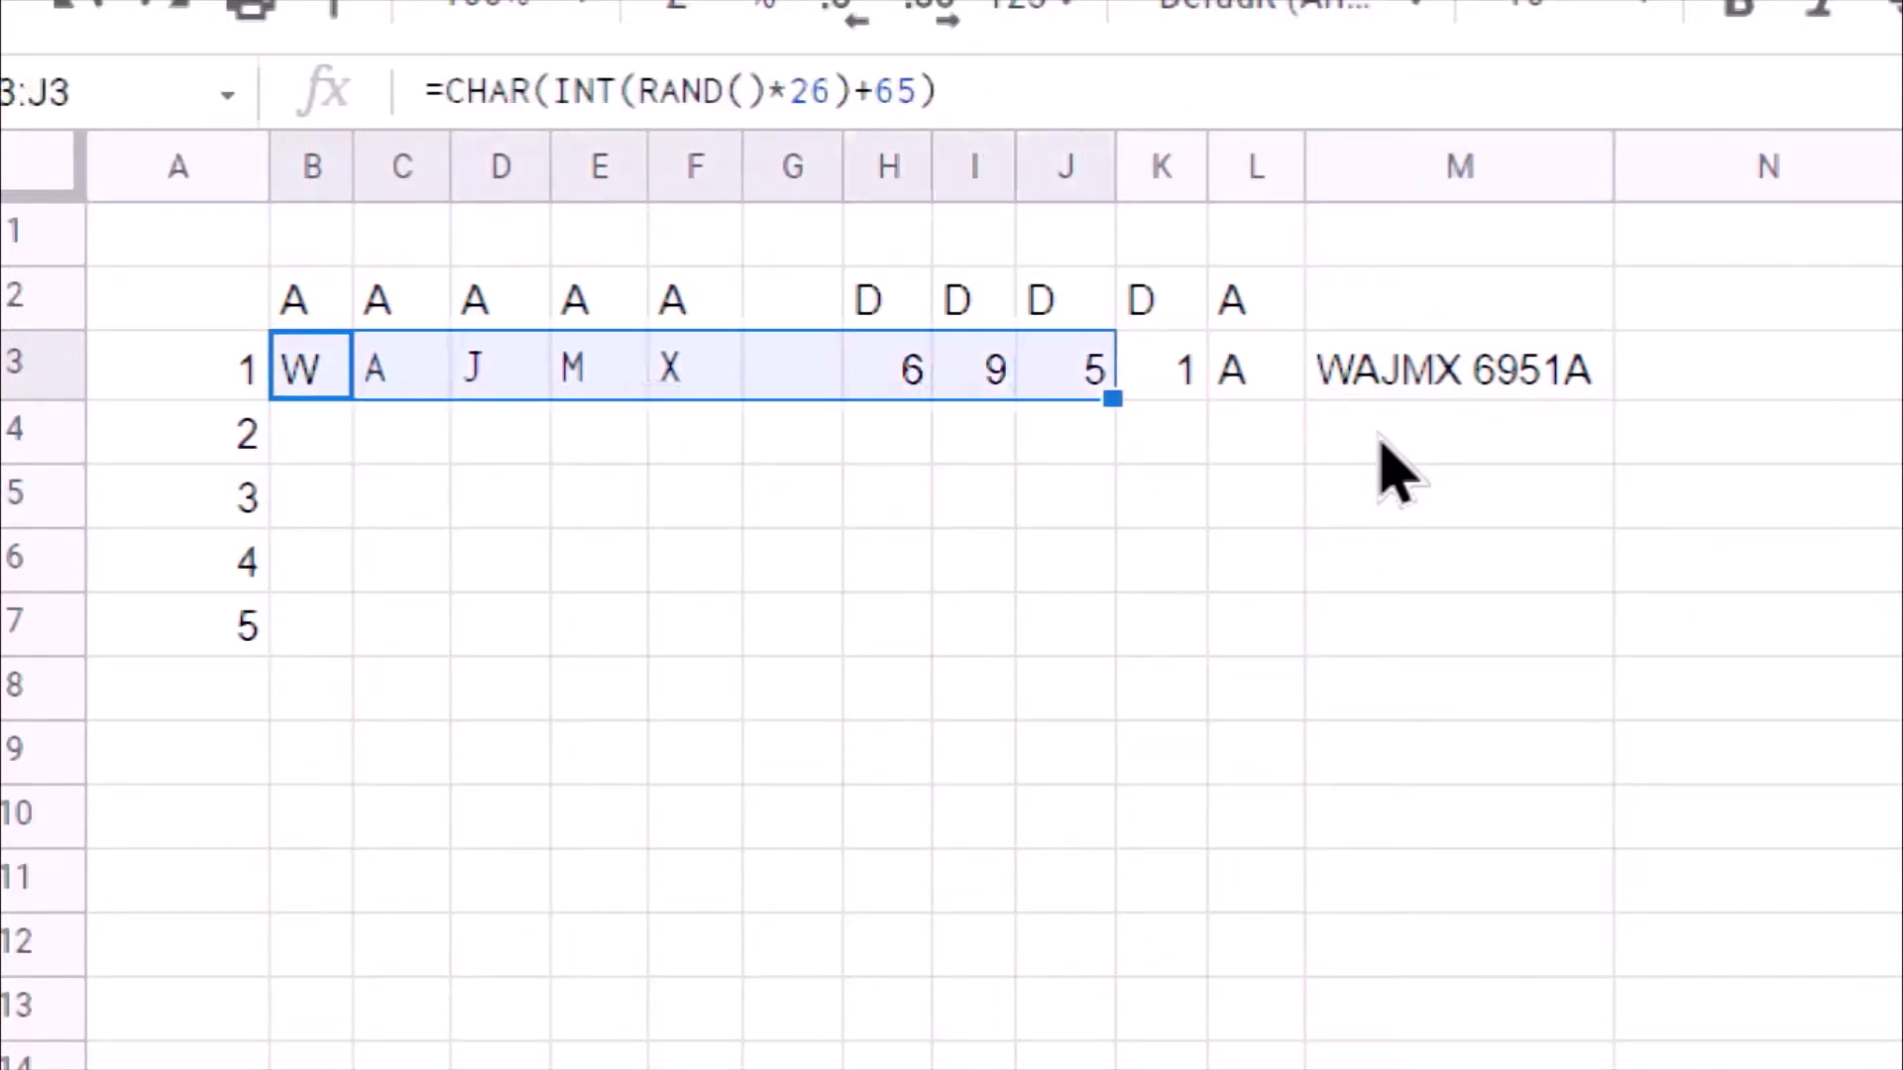
key("shift+Right")
key("shift+Right")
key("ctrl+c")
key("Down")
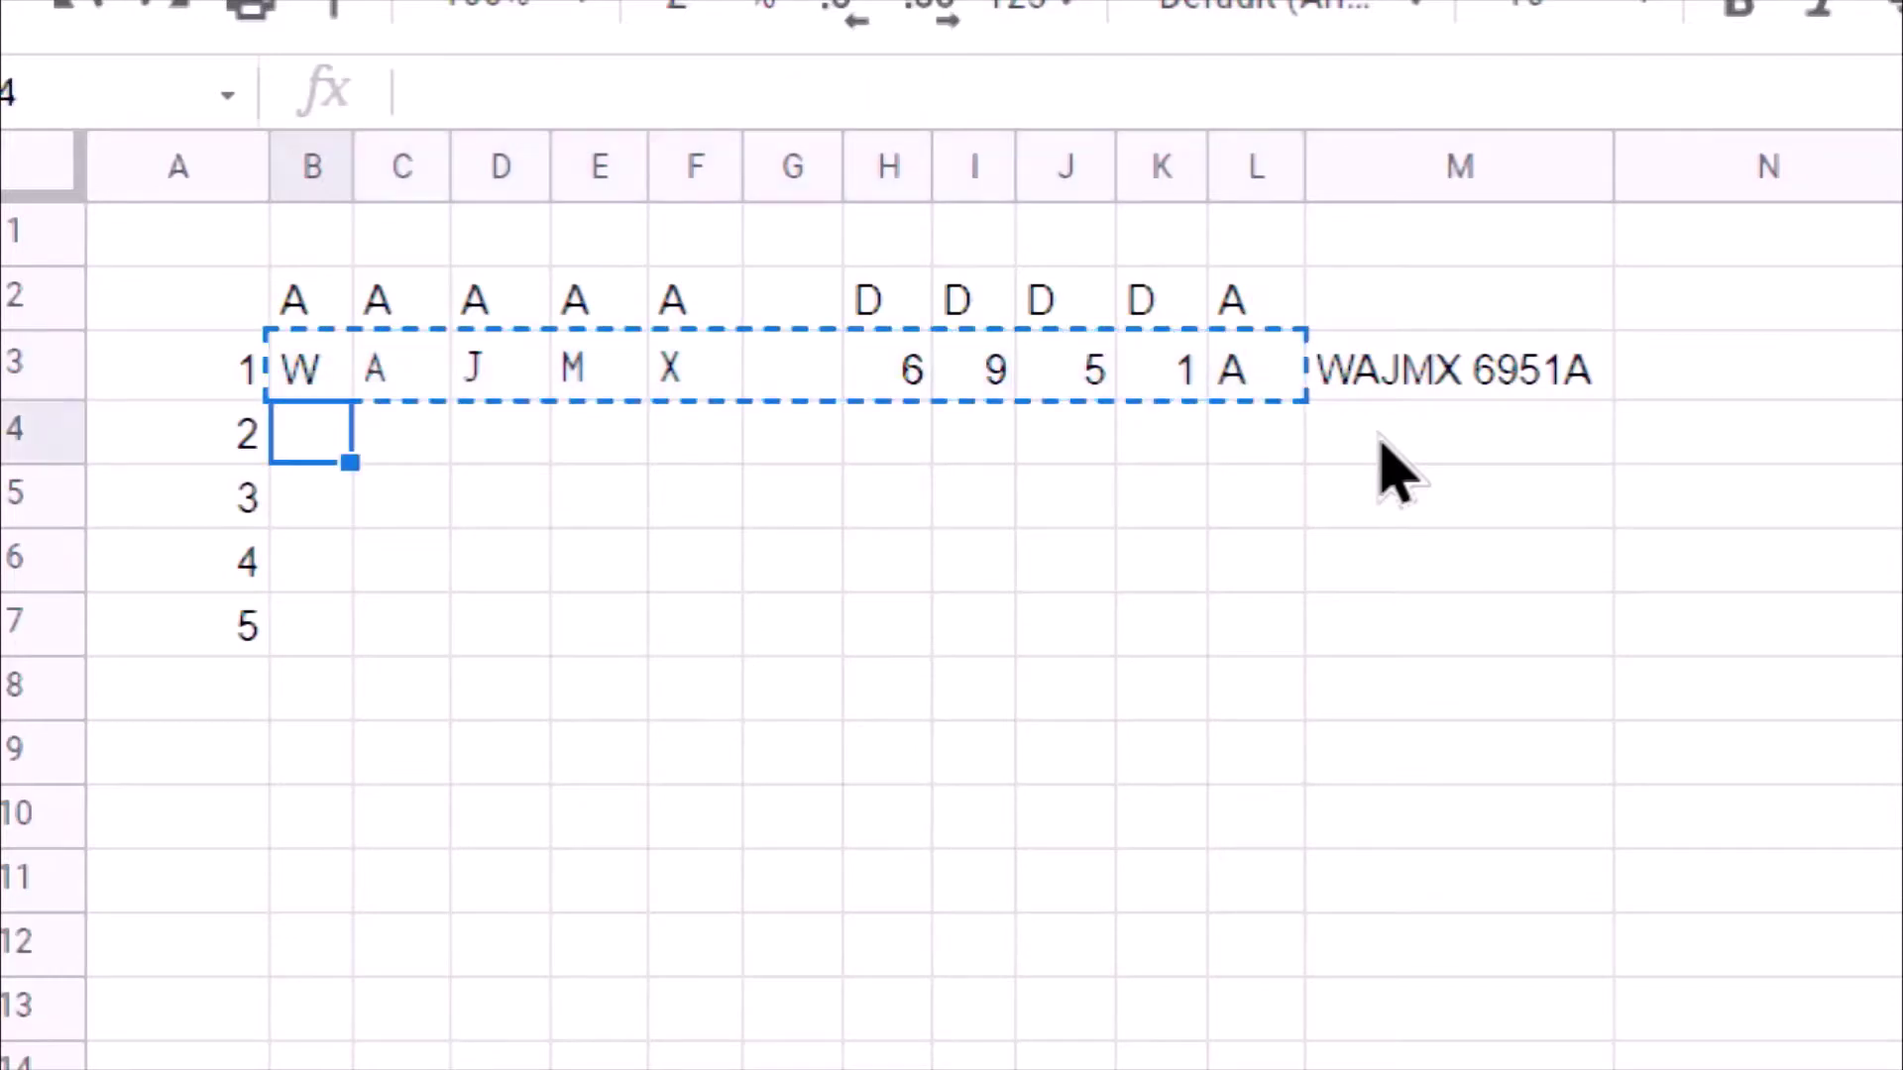
key("shift+Down")
key("shift+Down")
key("shift+Down")
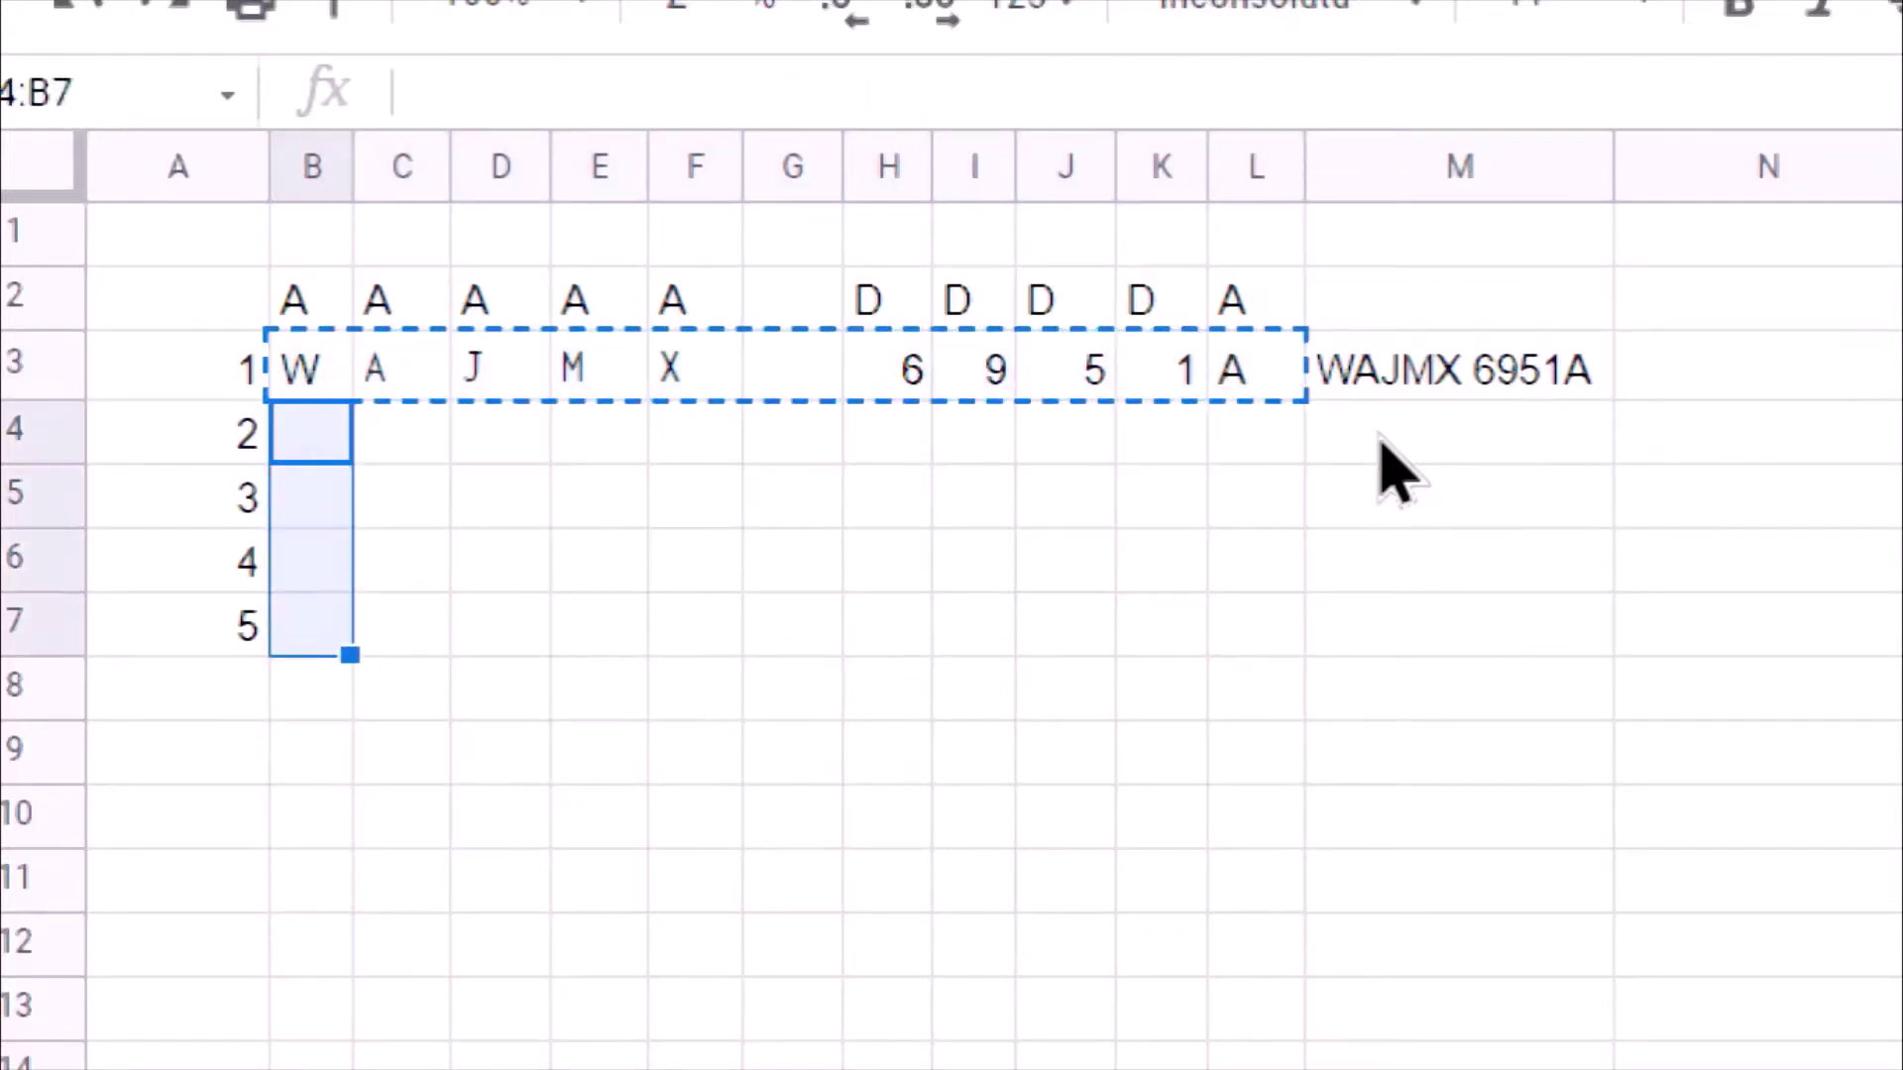
key("ctrl+v")
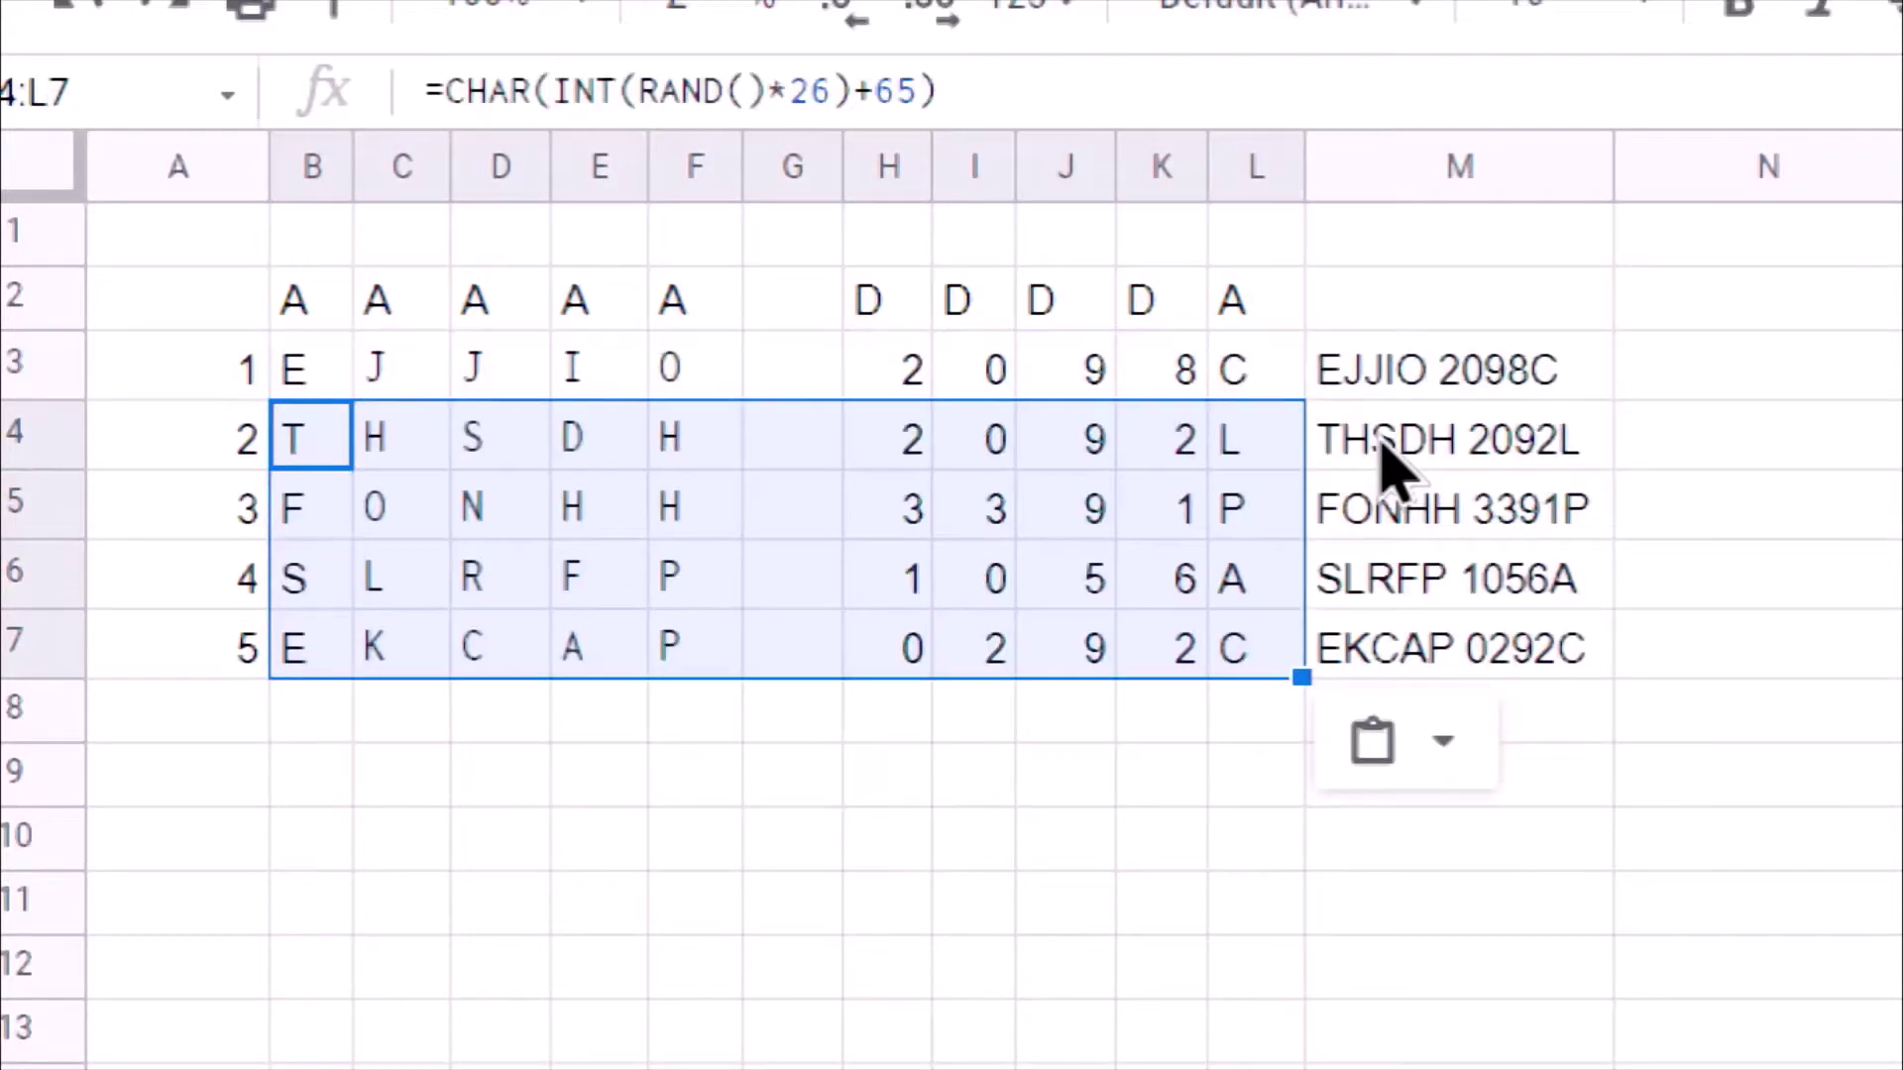
left_click(1506, 456)
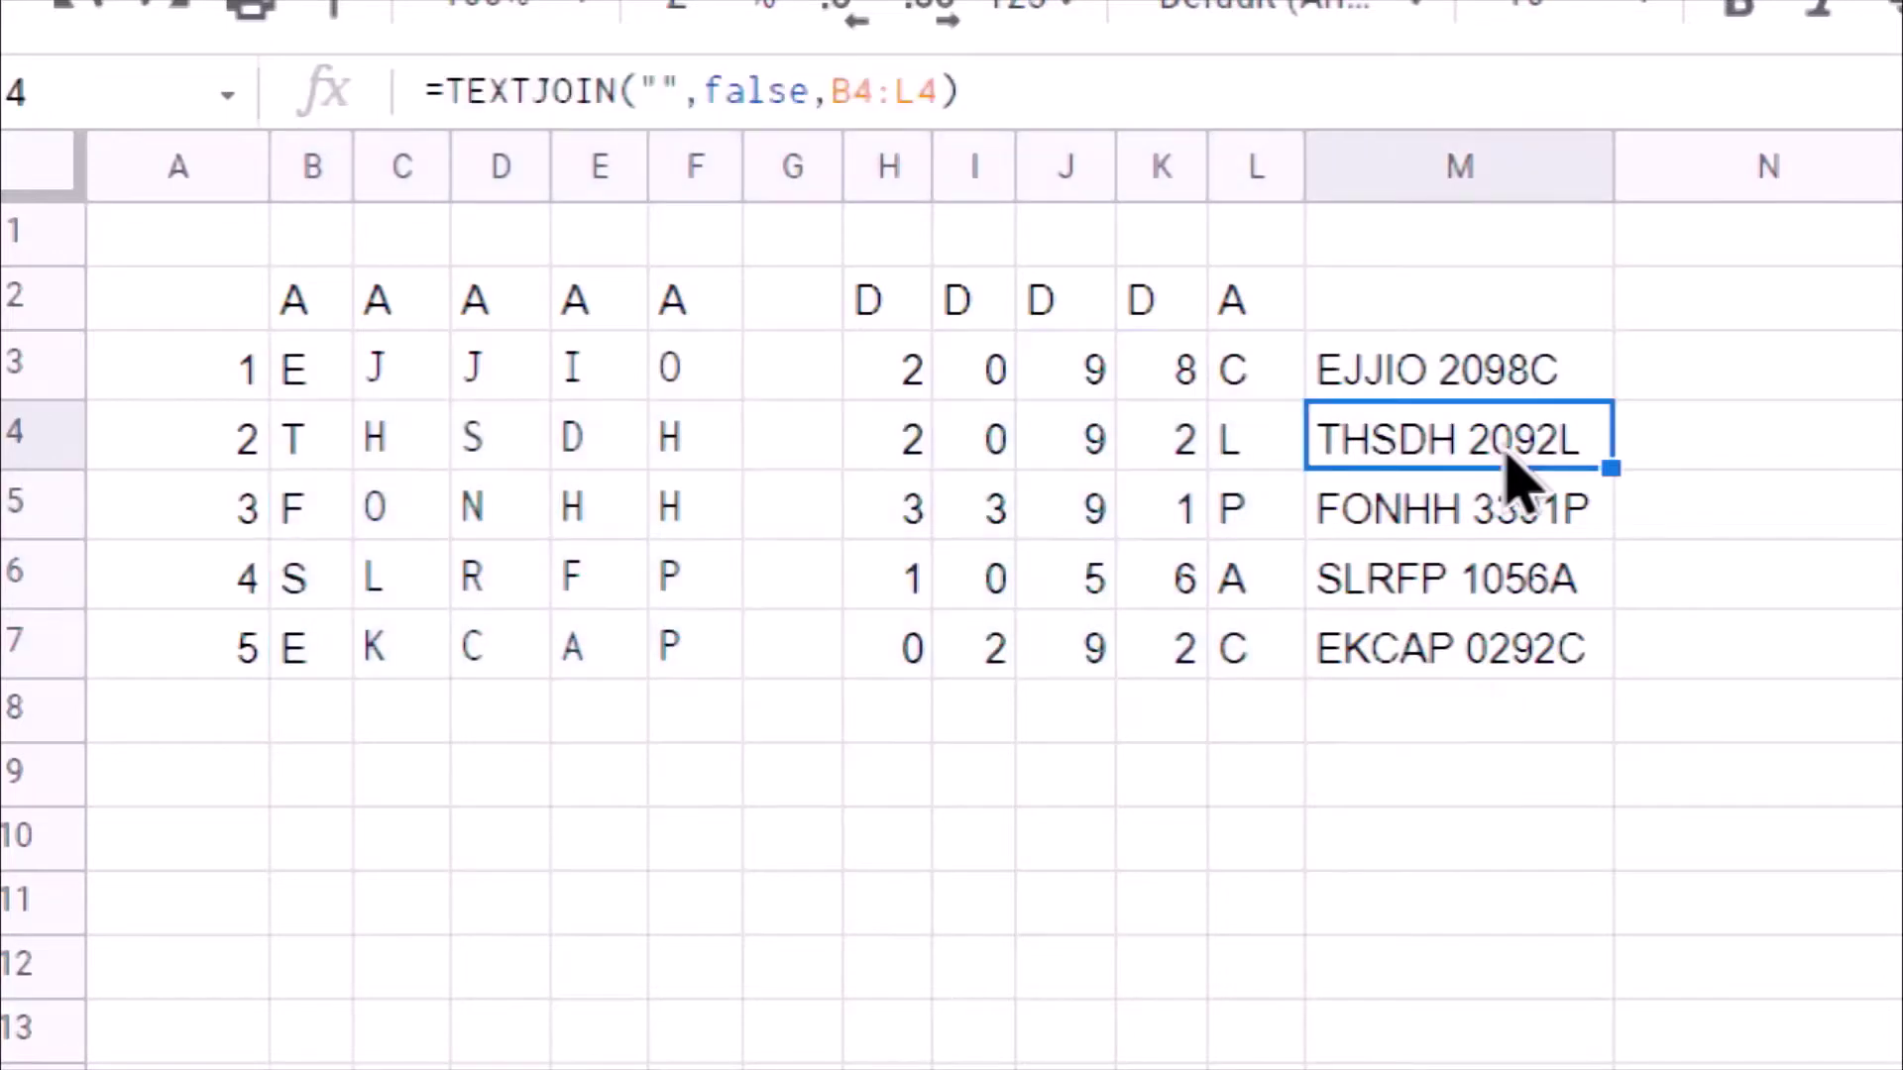
key("shift+Down")
key("shift+Down")
key("shift+Down")
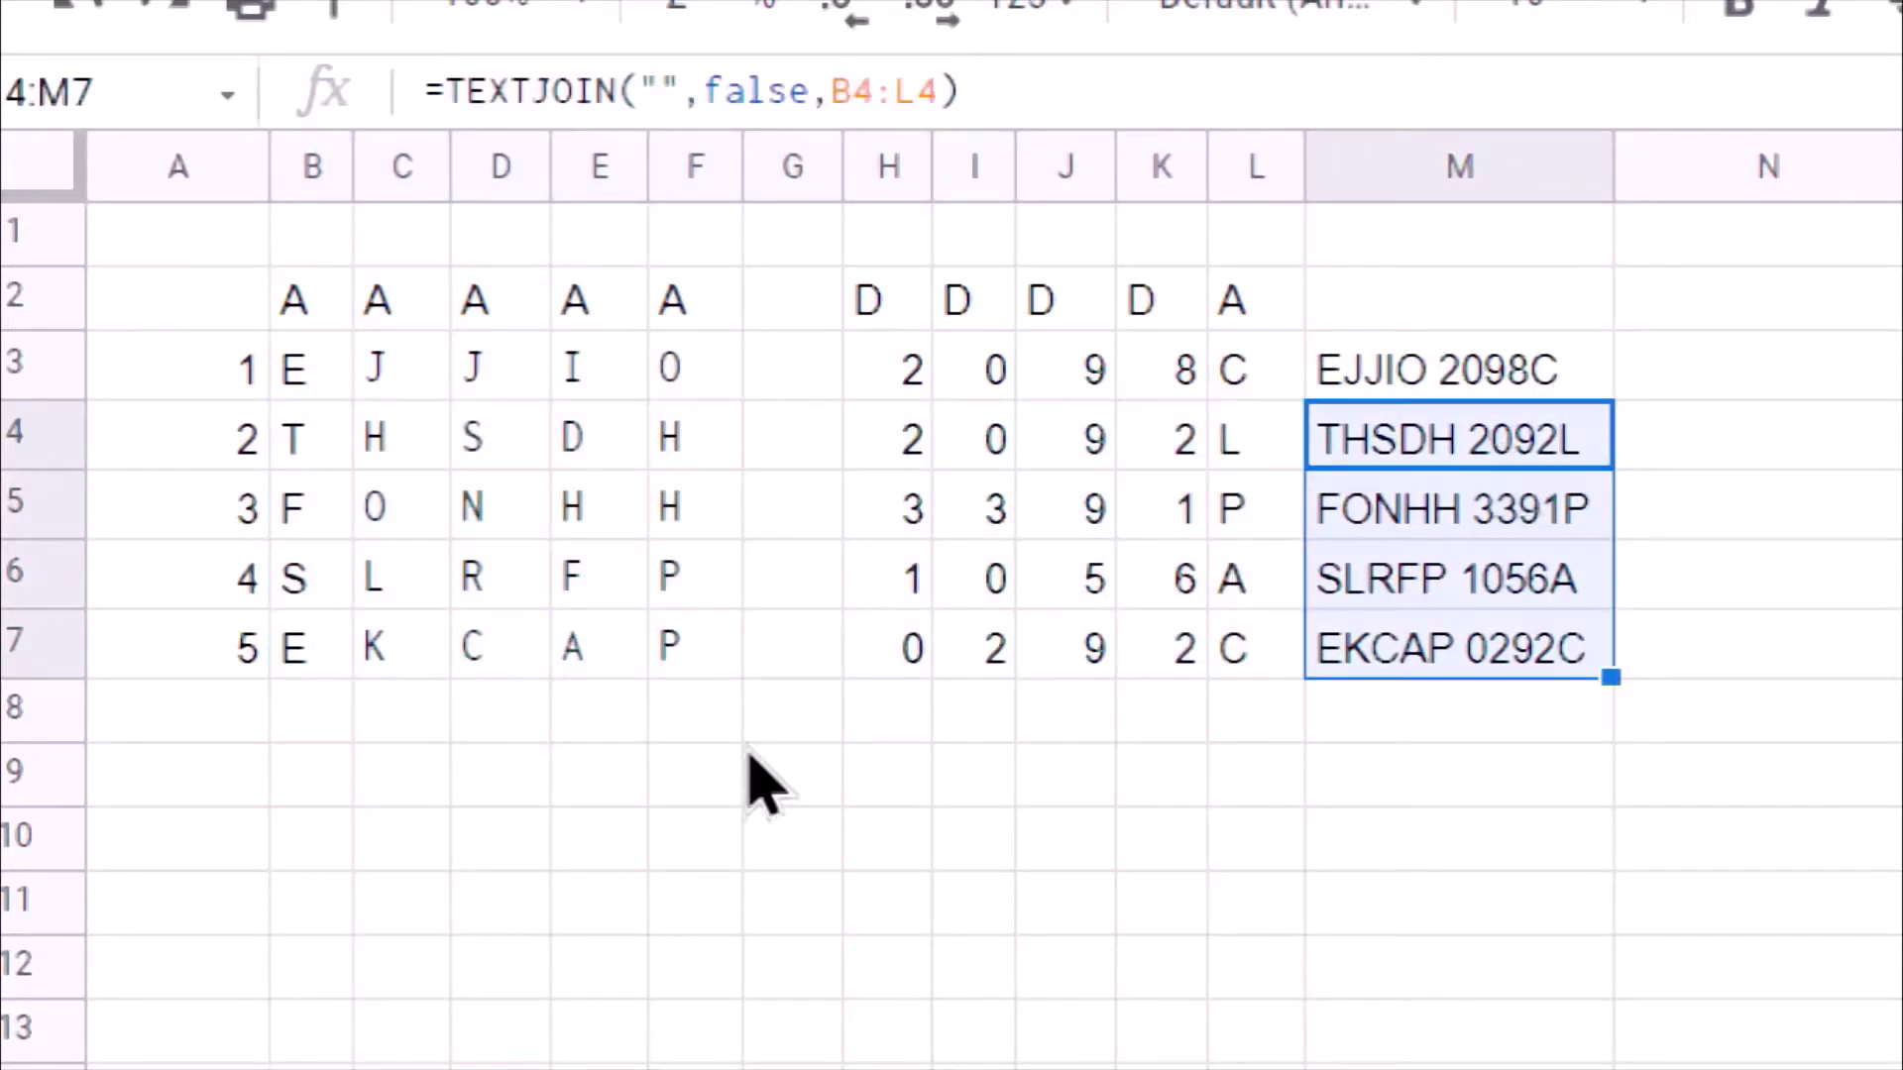
left_click(676, 722)
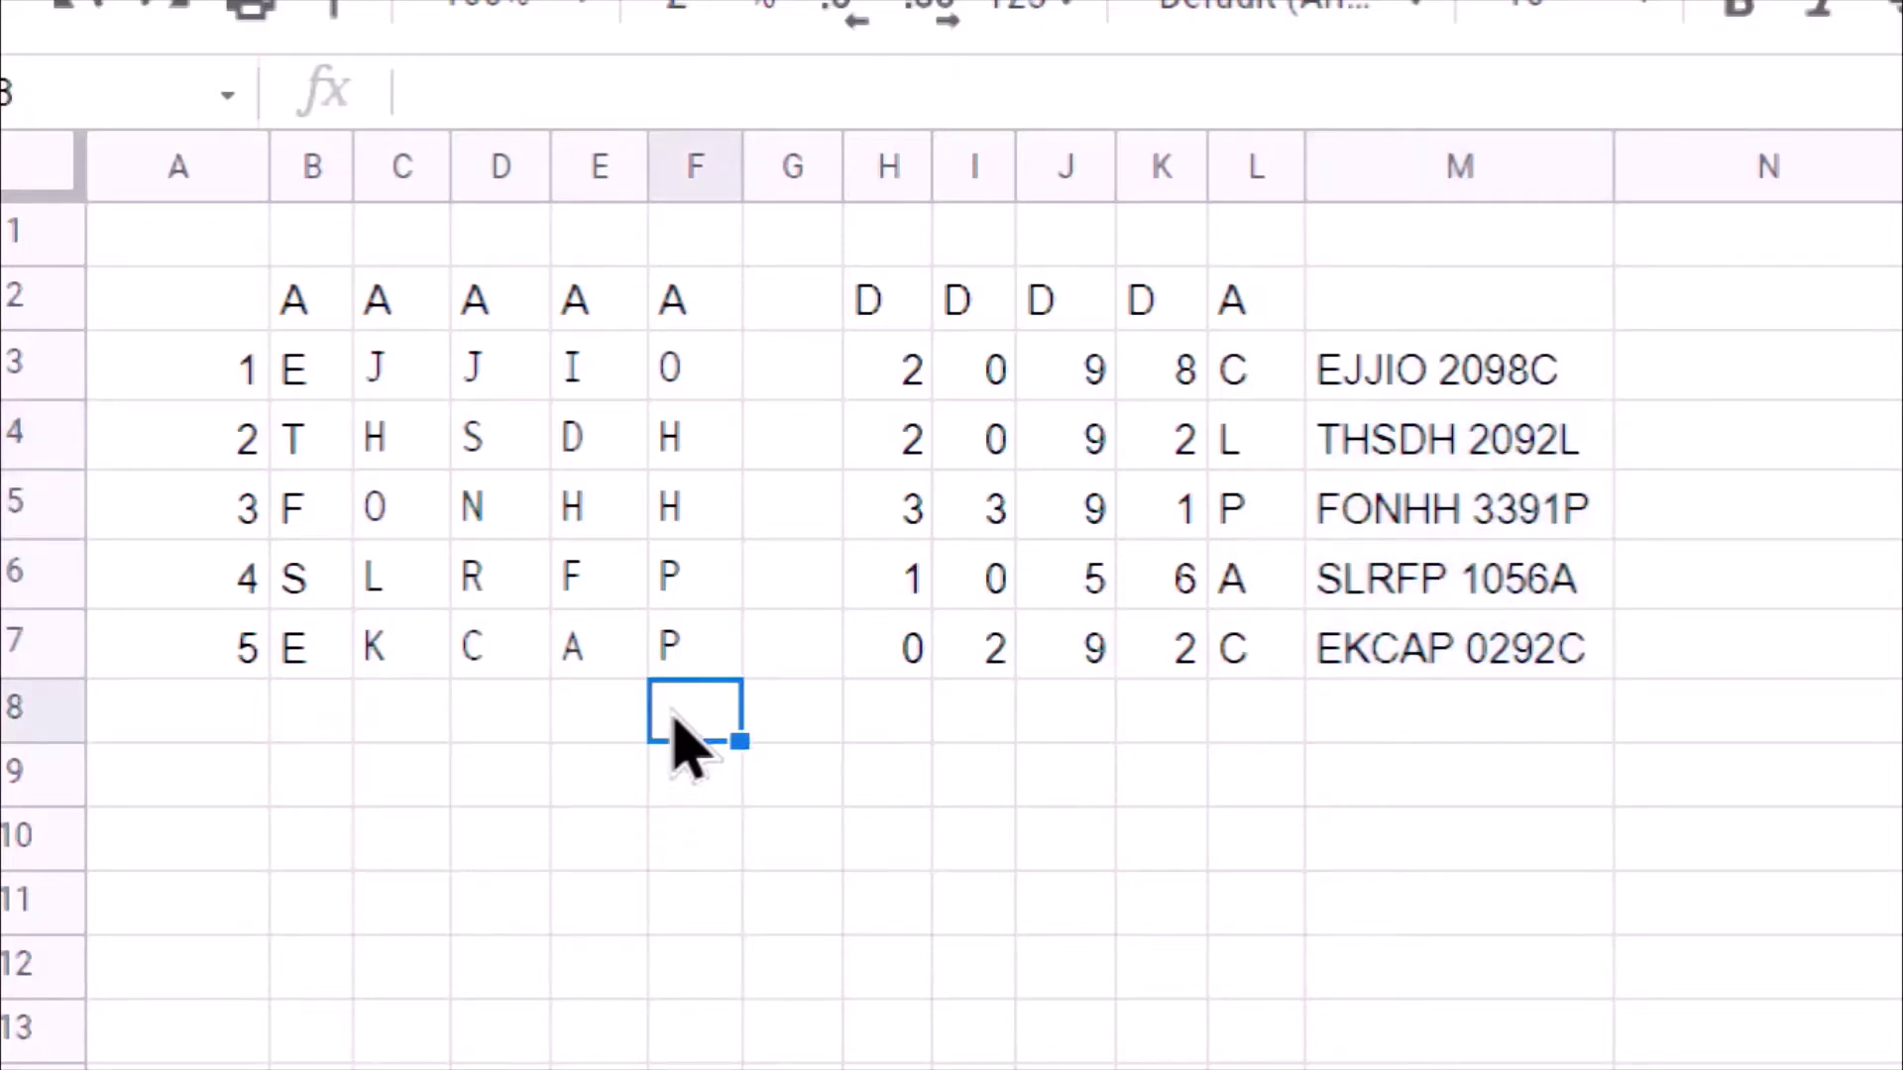